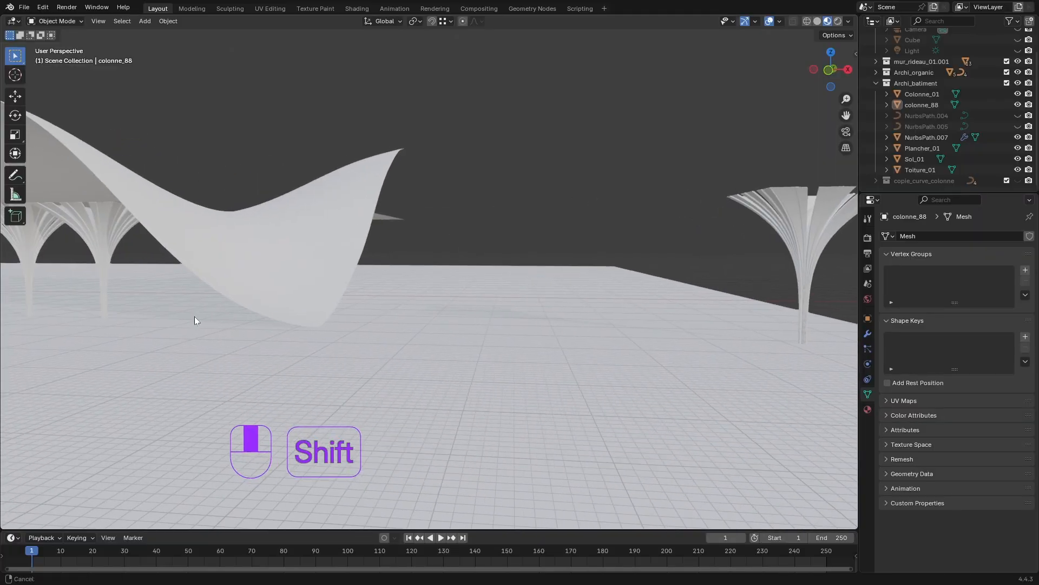
Step: Add a path curve at the world origin, in front of the existing columns
middle_click_drag(340, 296, 543, 322, "shift")
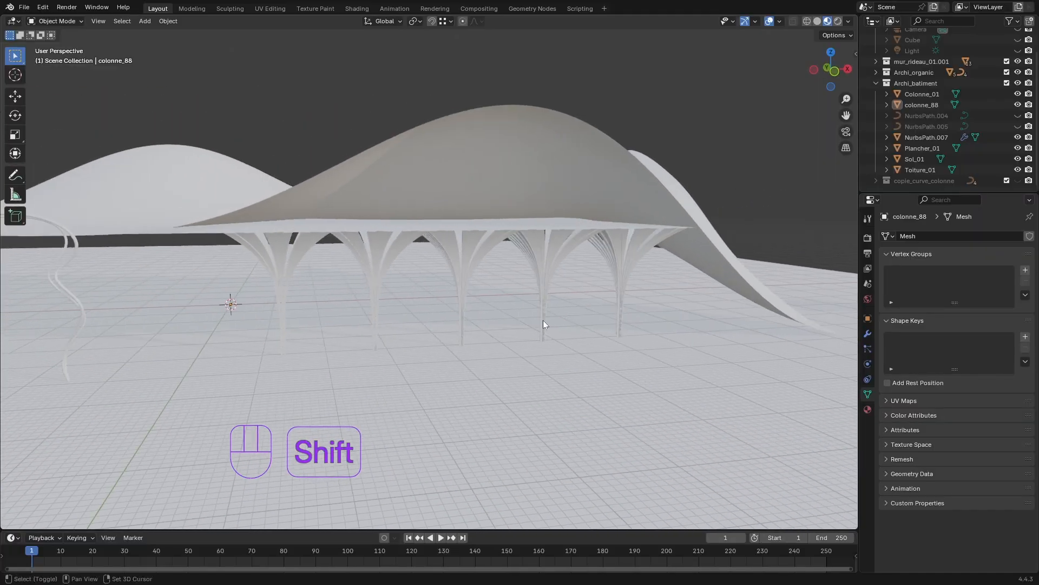
scroll(471, 308, "up", 5)
middle_click_drag(472, 308, 444, 309)
key("shift+a")
mouse_move(449, 313)
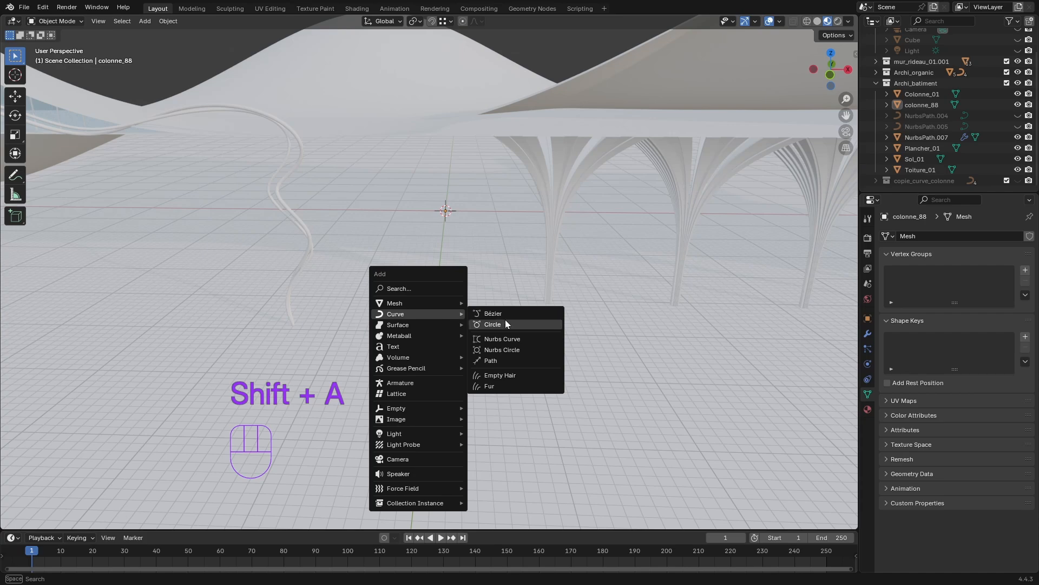
left_click(496, 360)
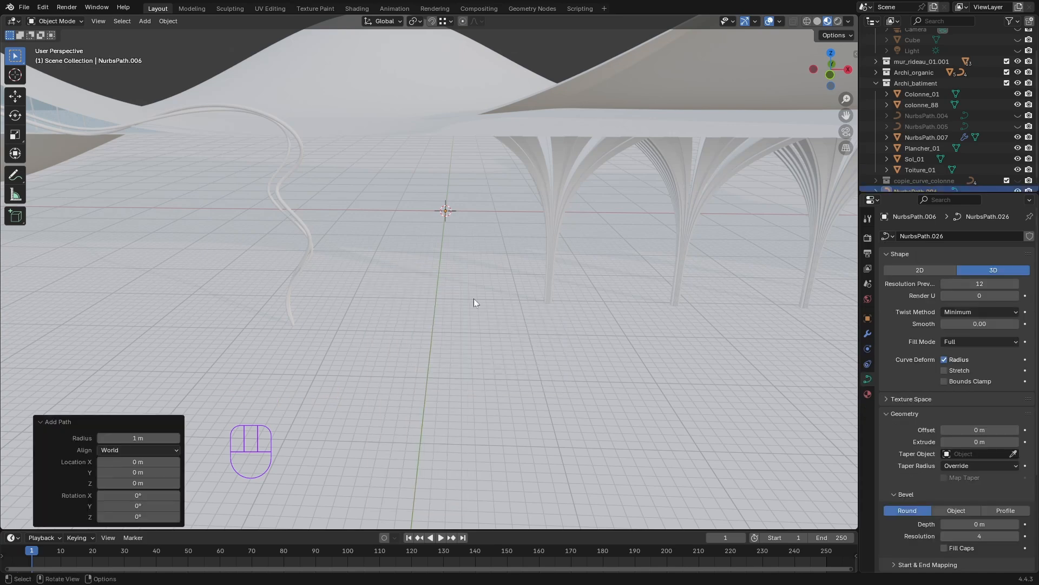
Step: Move the new path along the global Y axis by about -77.6 m, onto the open ground
middle_click_drag(473, 297, 518, 306, "shift")
key("g")
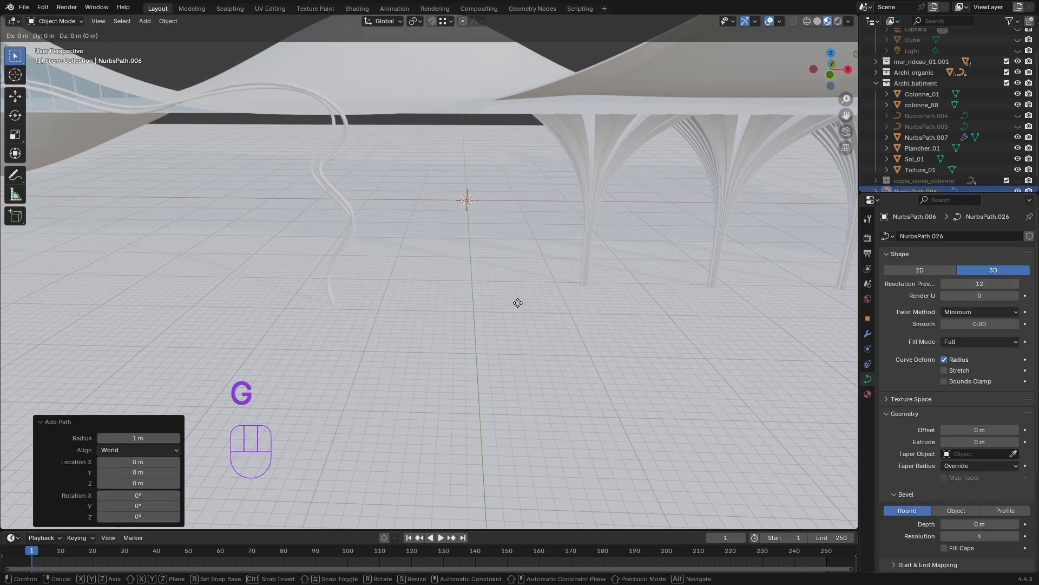
key("y")
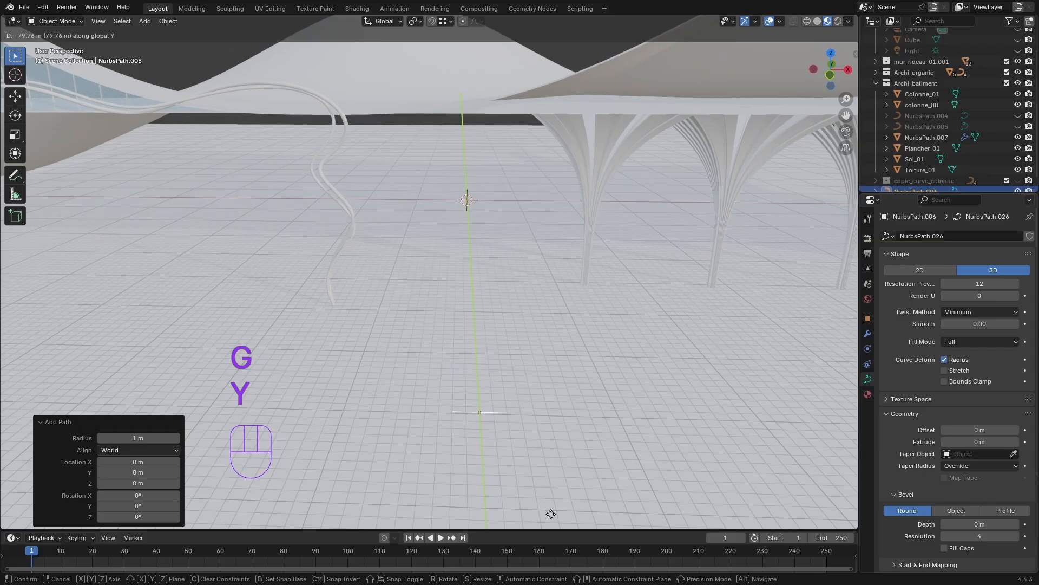
left_click(546, 499)
Step: In Edit Mode, rotate all of the path's control points 90° about the global Y axis
middle_click_drag(546, 498, 491, 403)
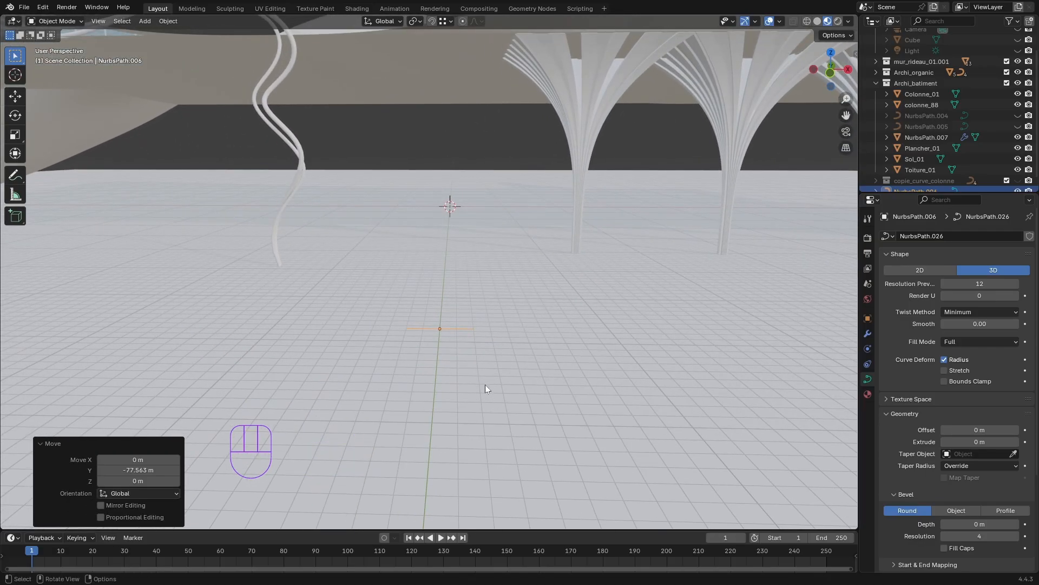
key("Tab")
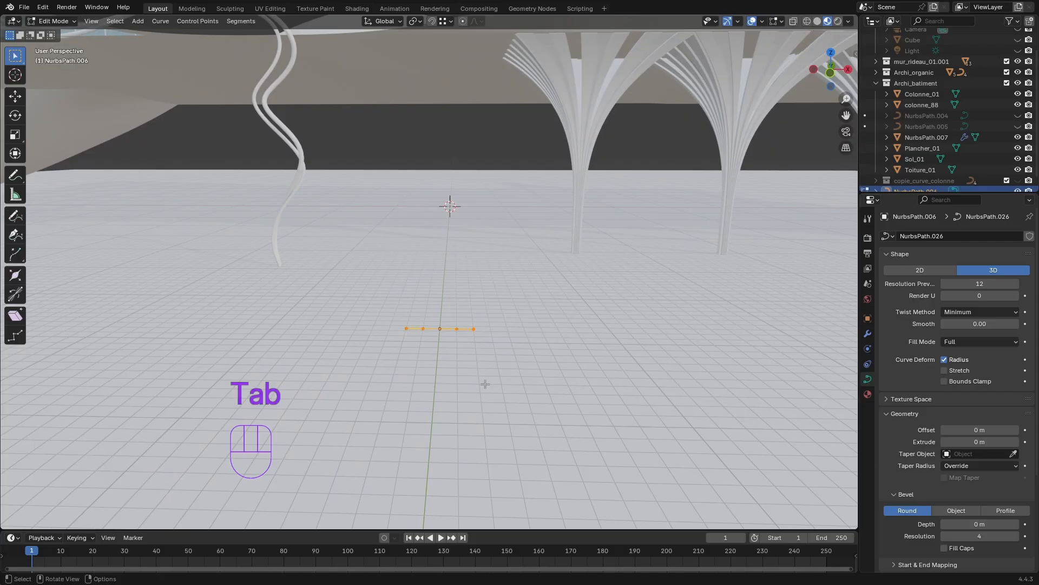
key("r")
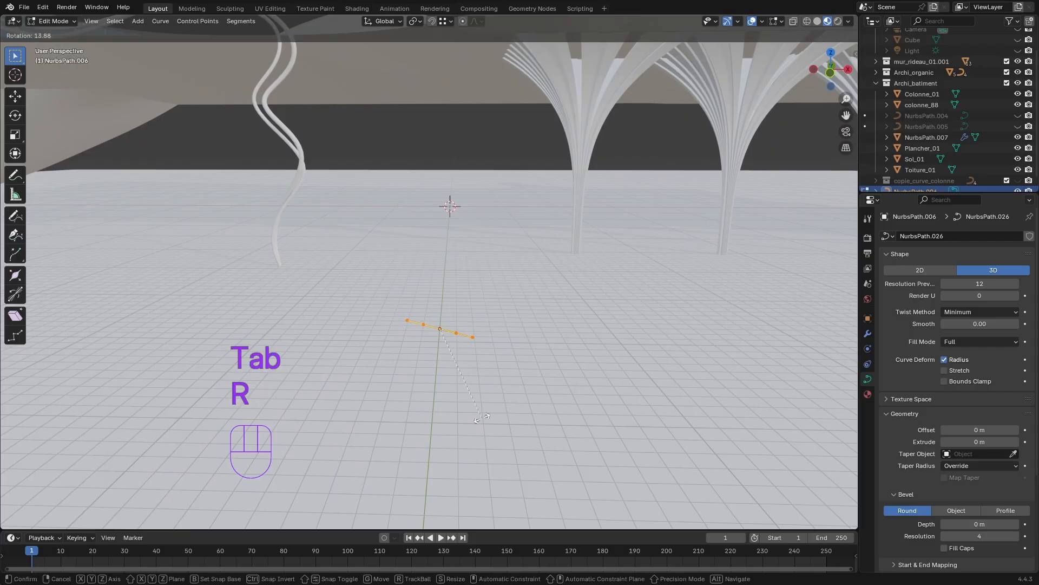
key("y")
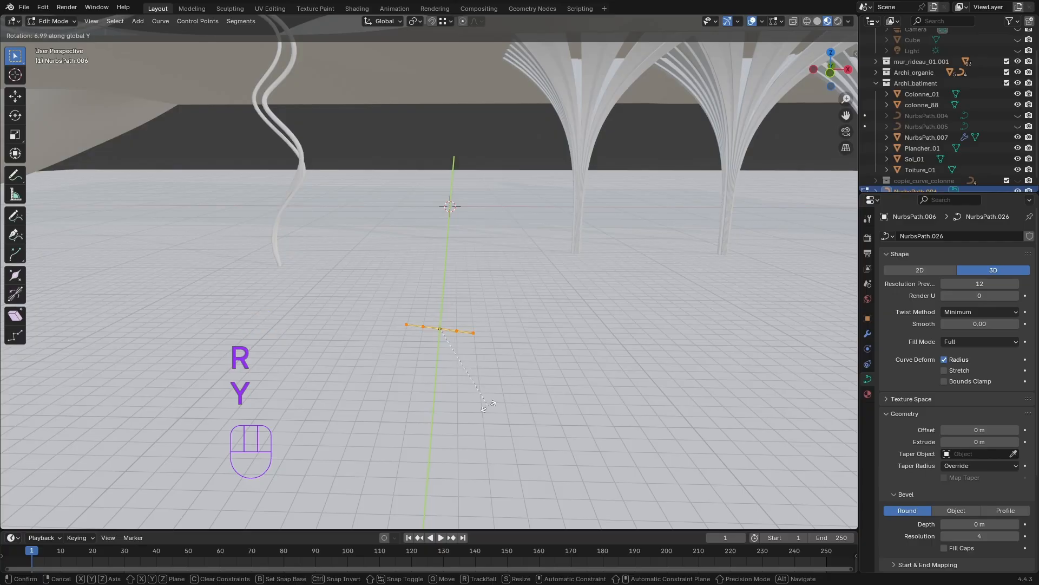
type("90")
key("Return")
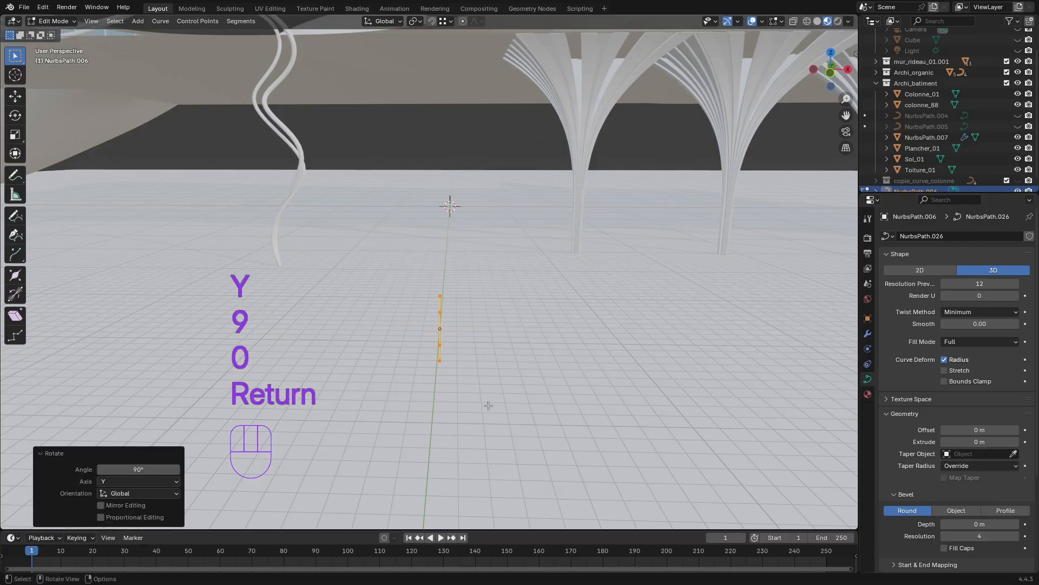
Step: Move all of the upright path's control points 2 m up along the Z axis
middle_click_drag(489, 405, 454, 384)
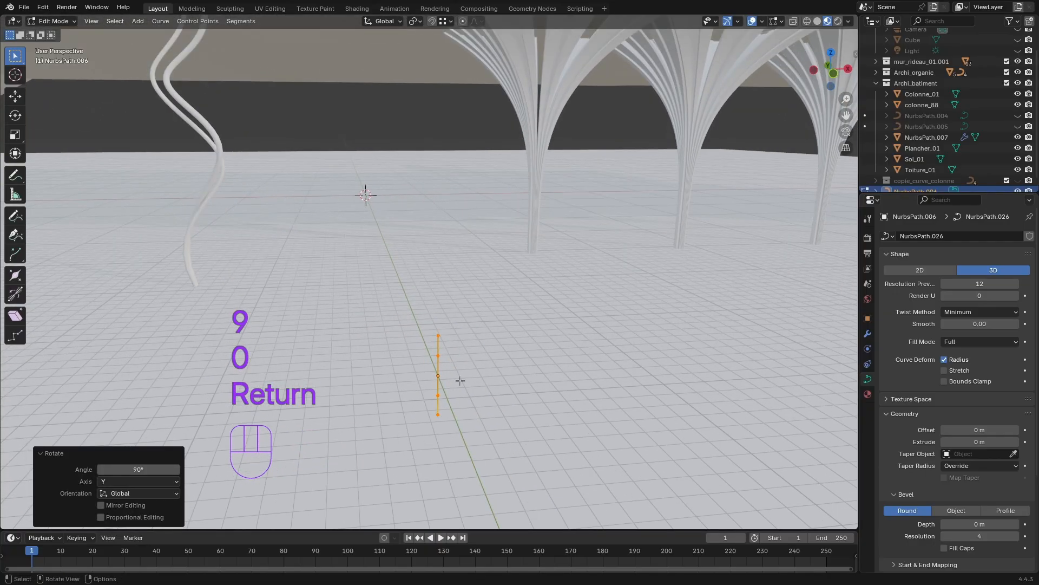
key("g")
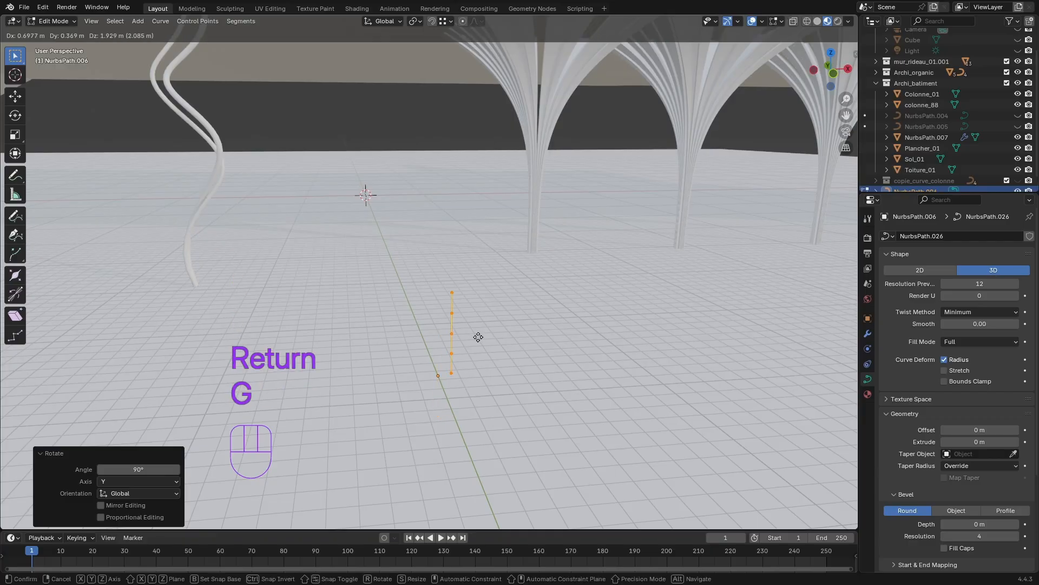
key("z")
key("2")
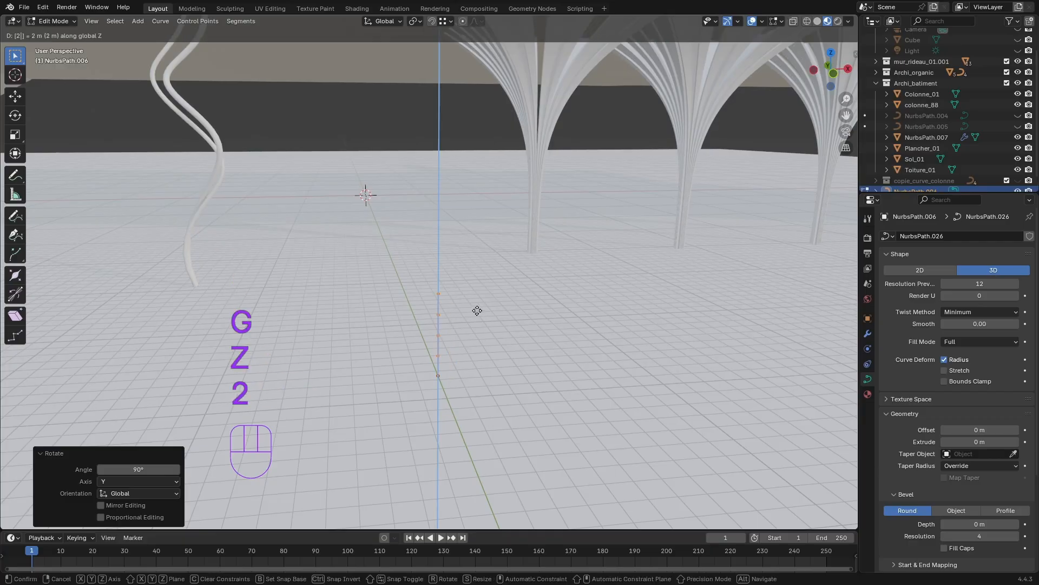
key("Return")
Step: Raise the path's topmost control point 16 m along the Z axis
middle_click_drag(476, 308, 435, 105)
middle_click_drag(460, 407, 423, 141)
middle_click_drag(477, 352, 445, 315)
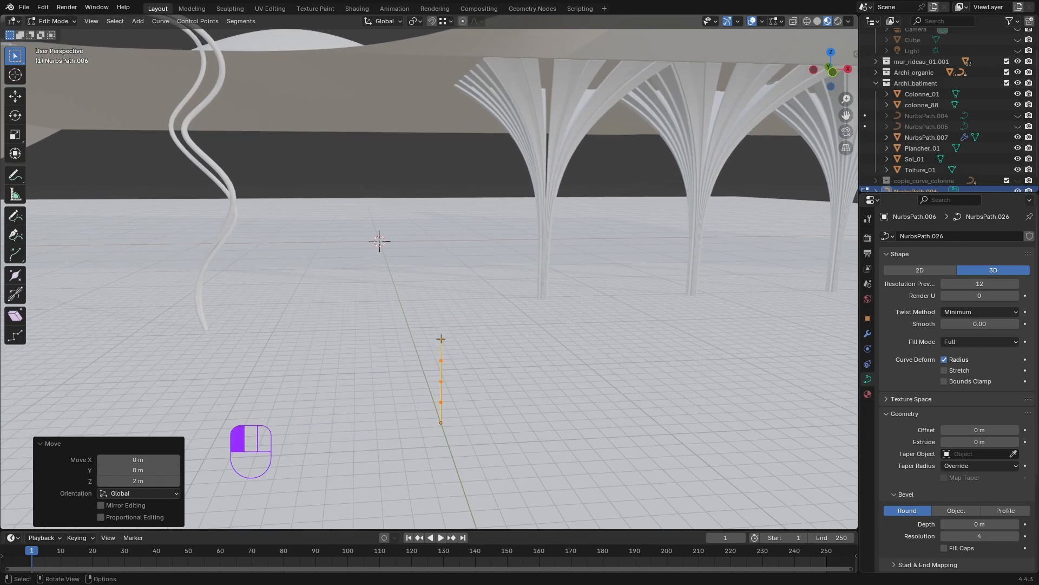
left_click(441, 339)
key("g")
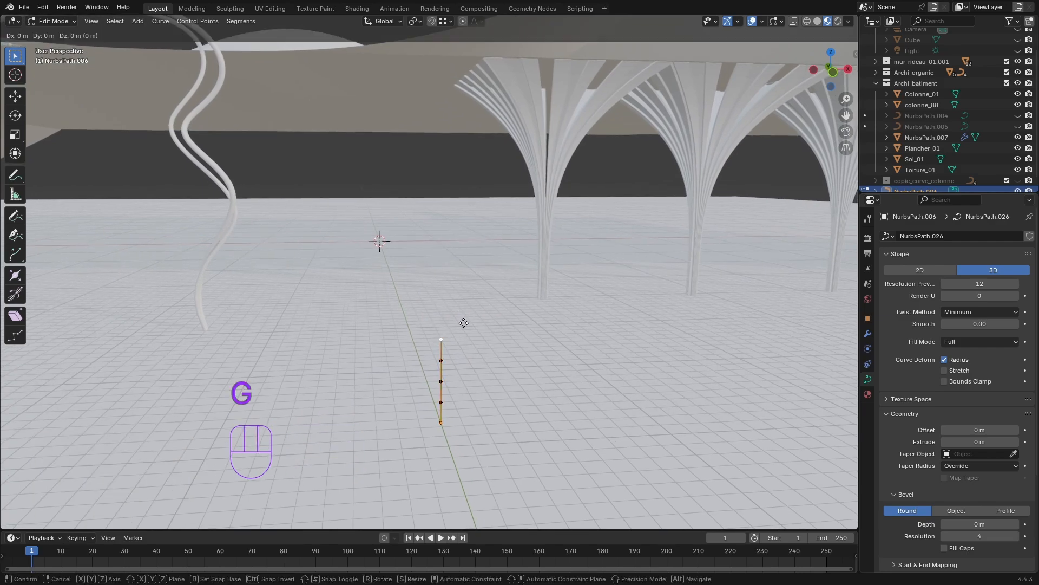
key("z")
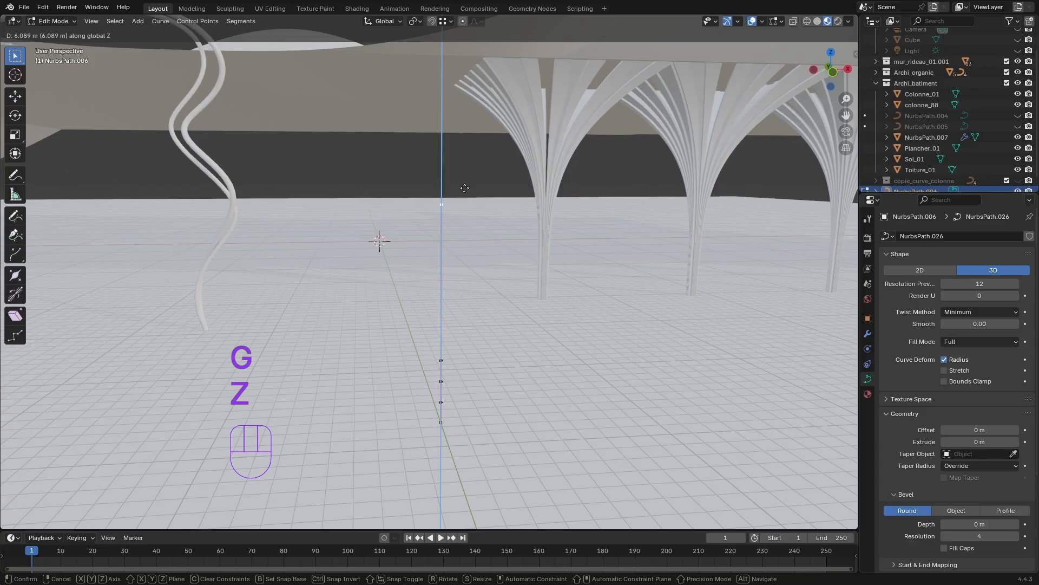
key("1")
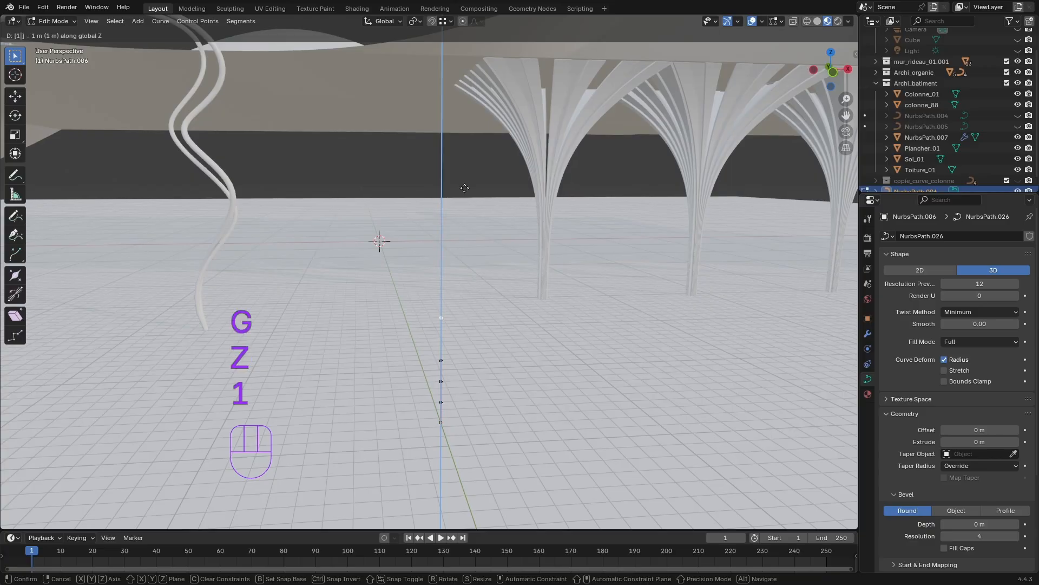
key("6")
key("Return")
Step: Raise the second control point from the top of the path 12 m along the Z axis
scroll(460, 157, "down", 3)
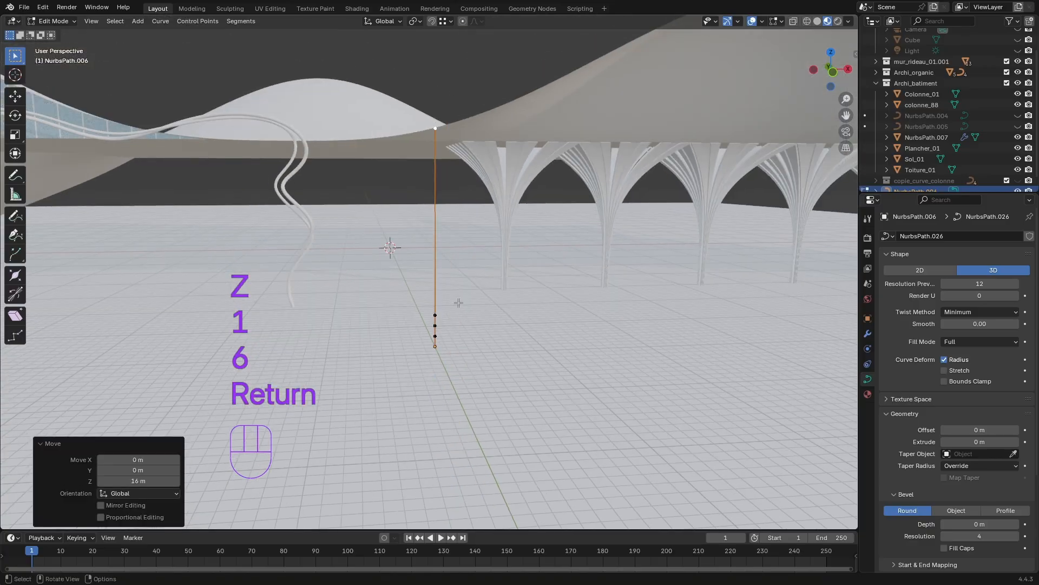
left_click(435, 315)
key("g")
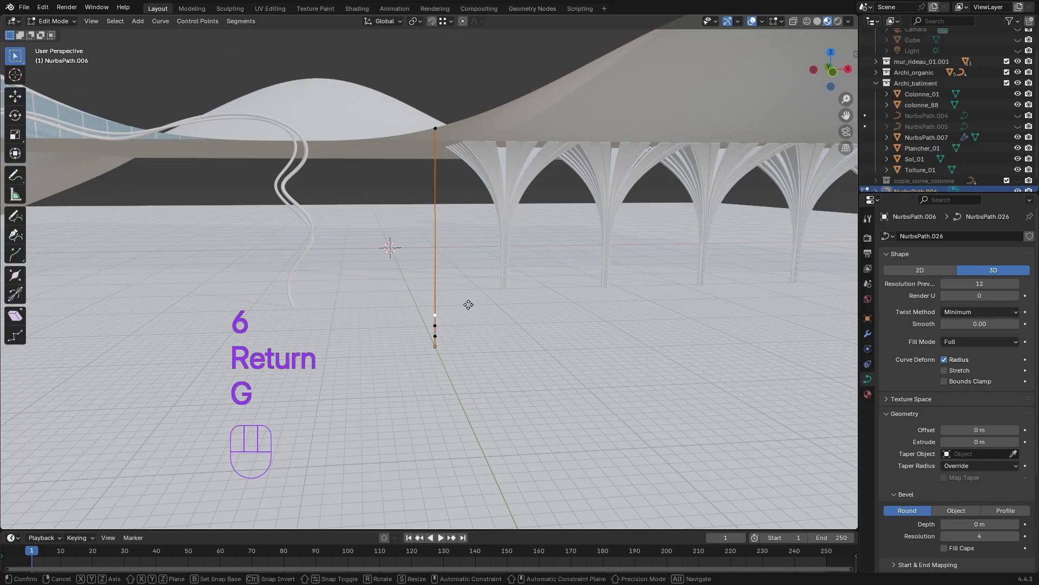
key("z")
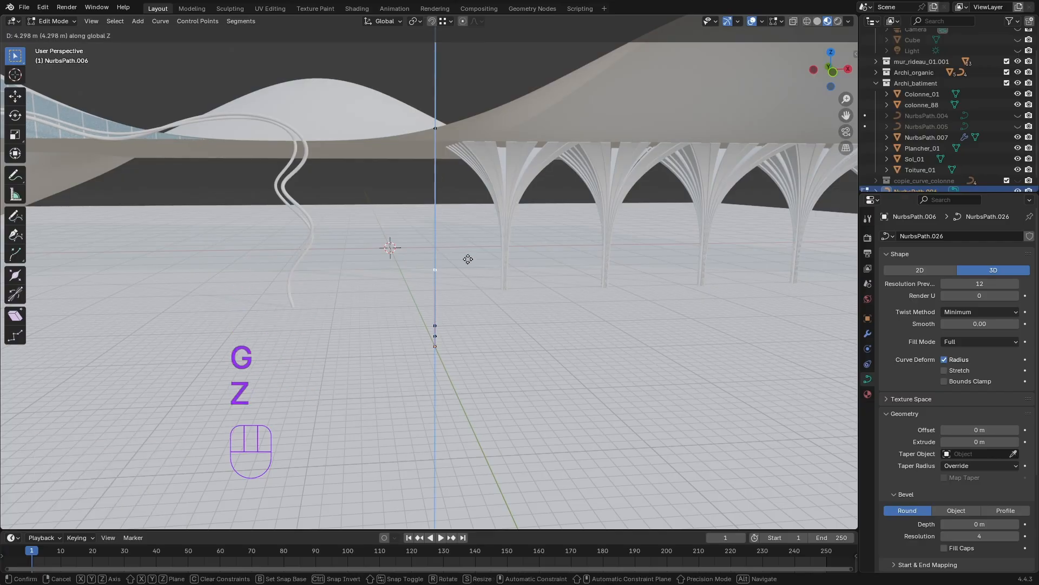
key("1")
key("2")
key("Return")
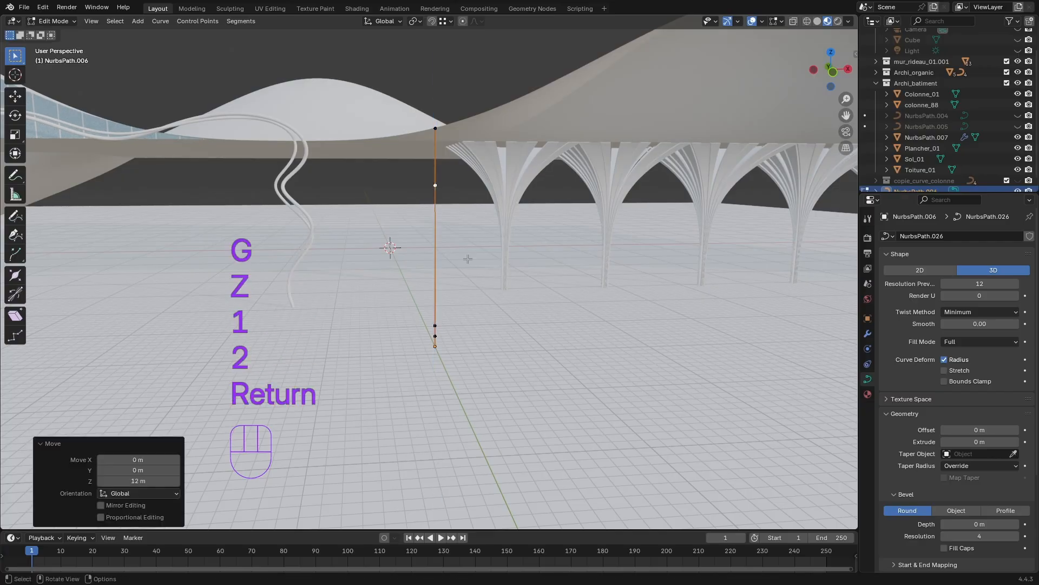
Step: Raise the path's middle control point 8 m along the Z axis
left_click(435, 325)
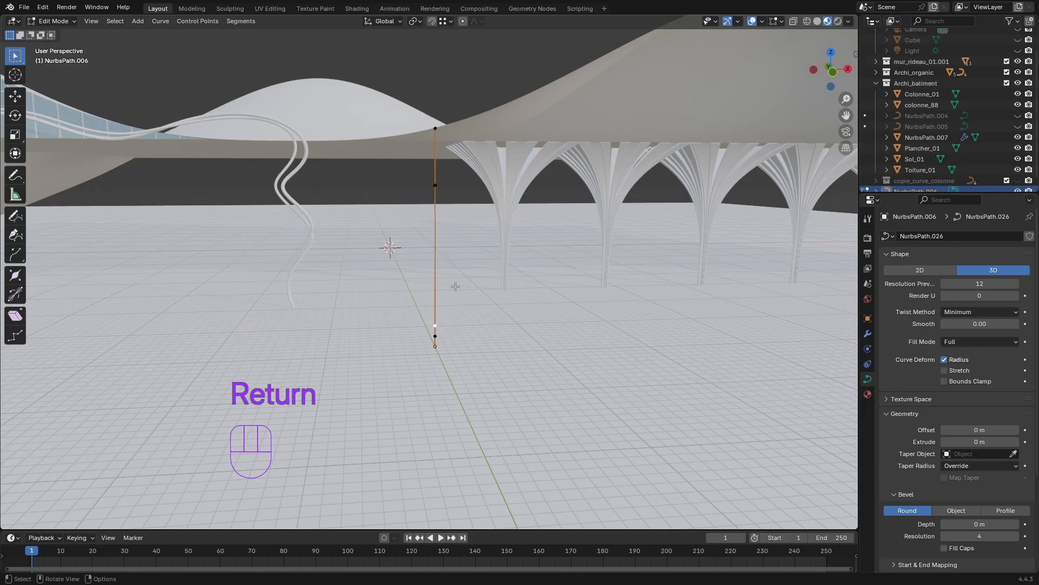
key("g")
key("z")
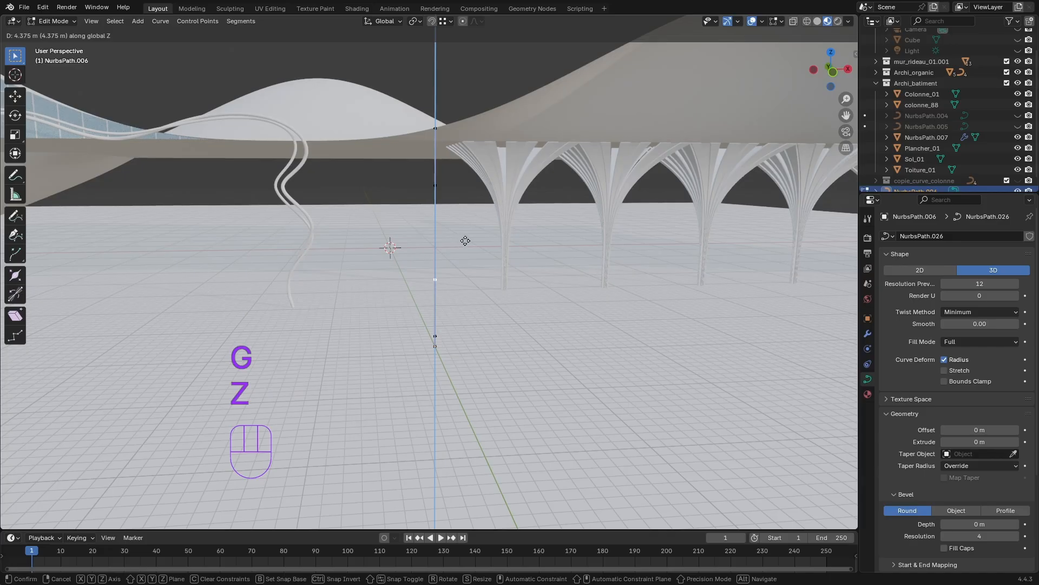
key("8")
key("Return")
Step: Raise the control point just above the path's base 4 m along the Z axis
left_click(437, 335)
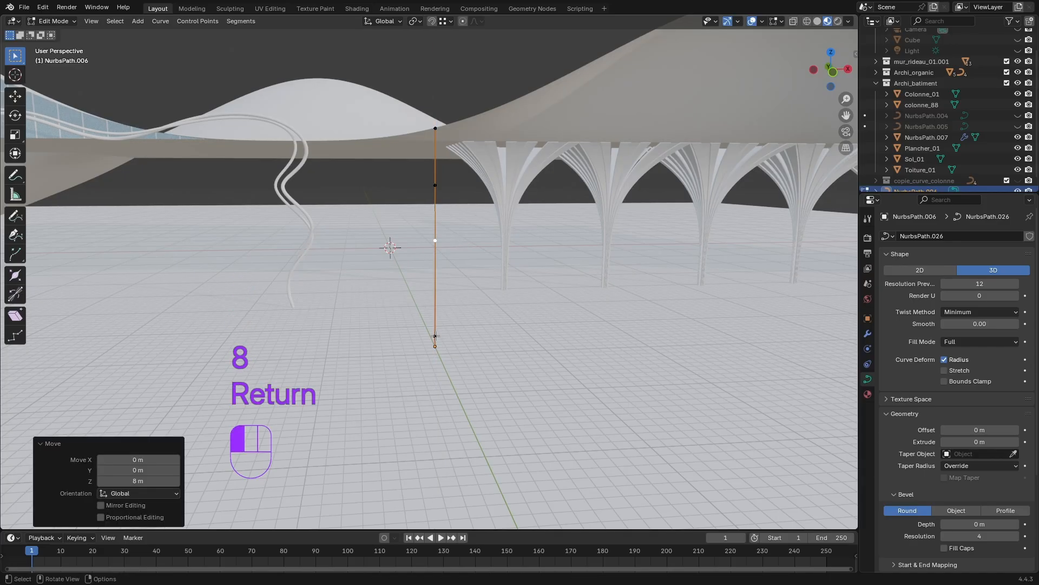
key("g")
key("z")
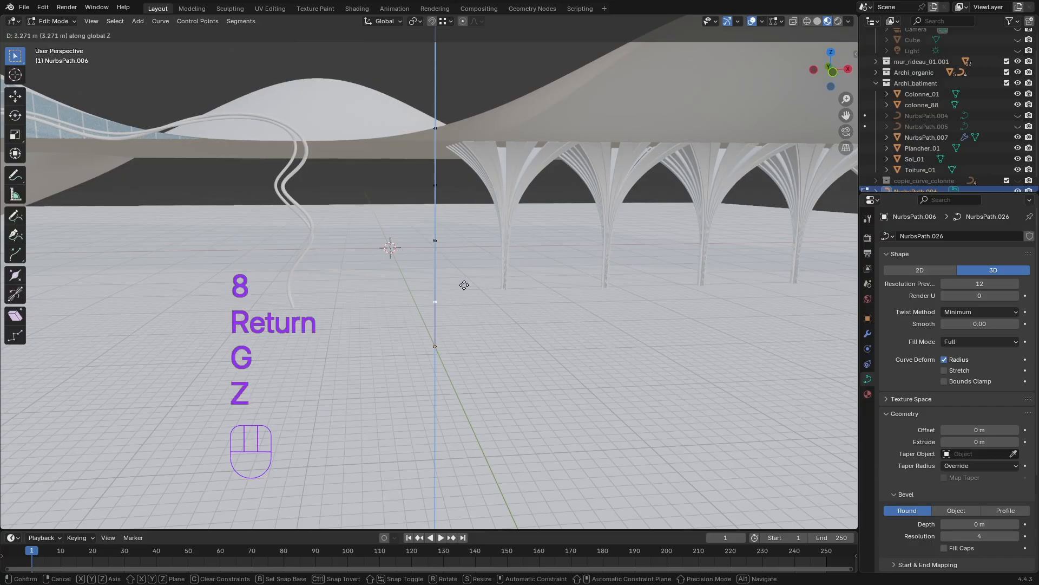
key("4")
key("Return")
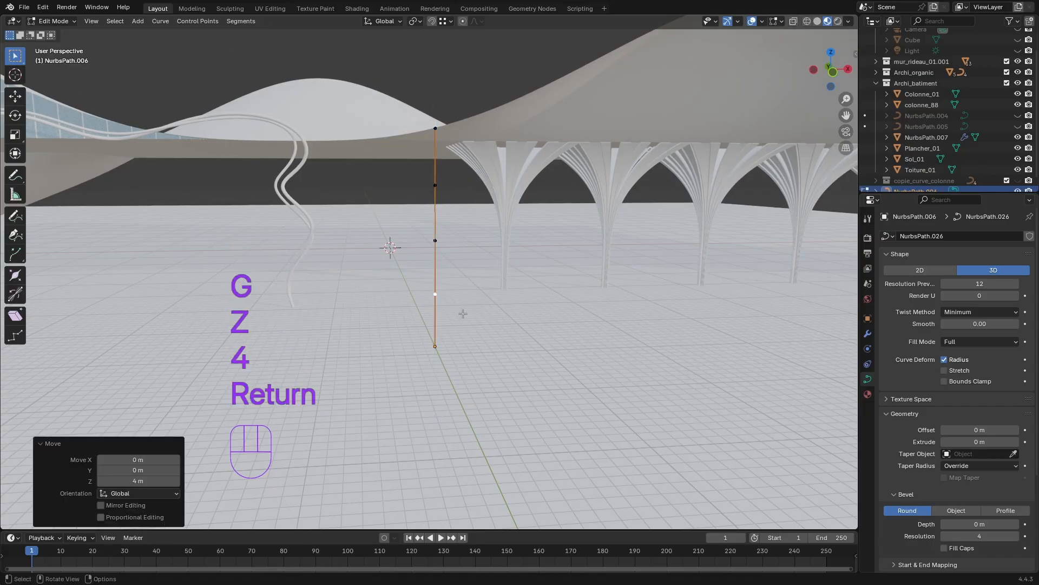
Step: Offset the path's topmost control point 10 m along the X axis to bend the curve, and return to Object Mode
middle_click_drag(464, 307, 459, 375)
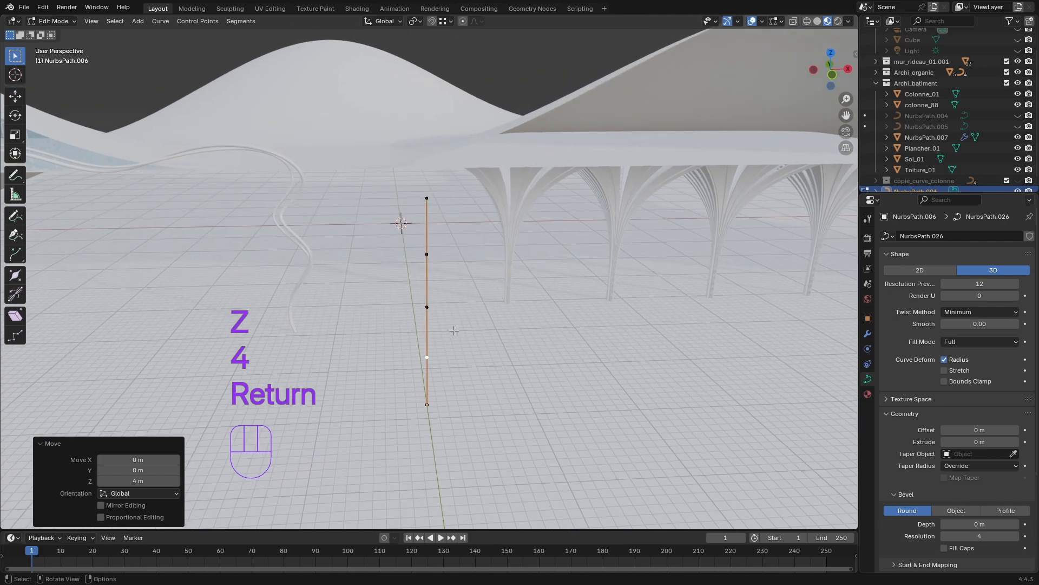
scroll(455, 329, "up", 1)
left_click(426, 176)
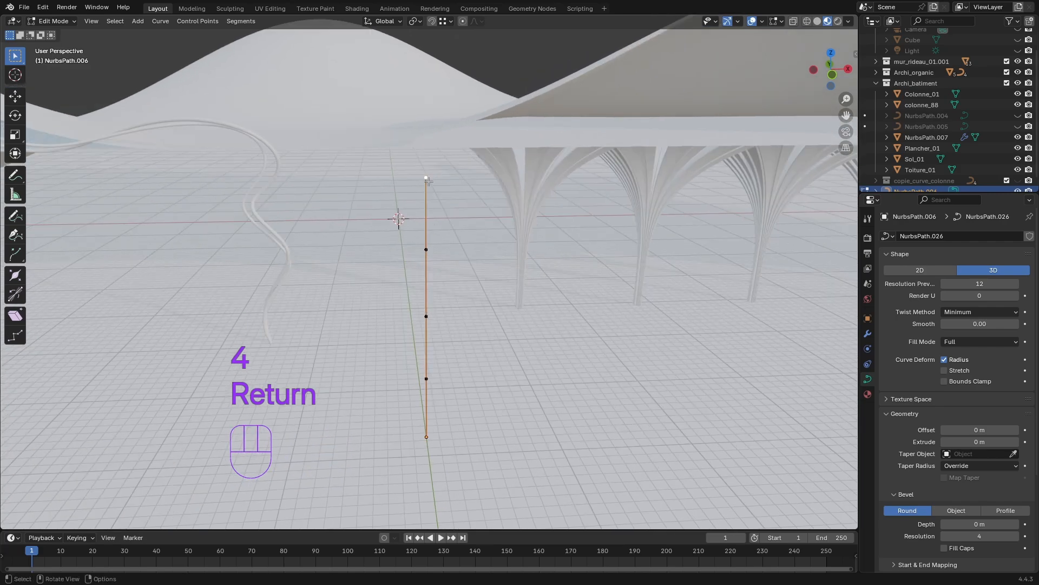
key("g")
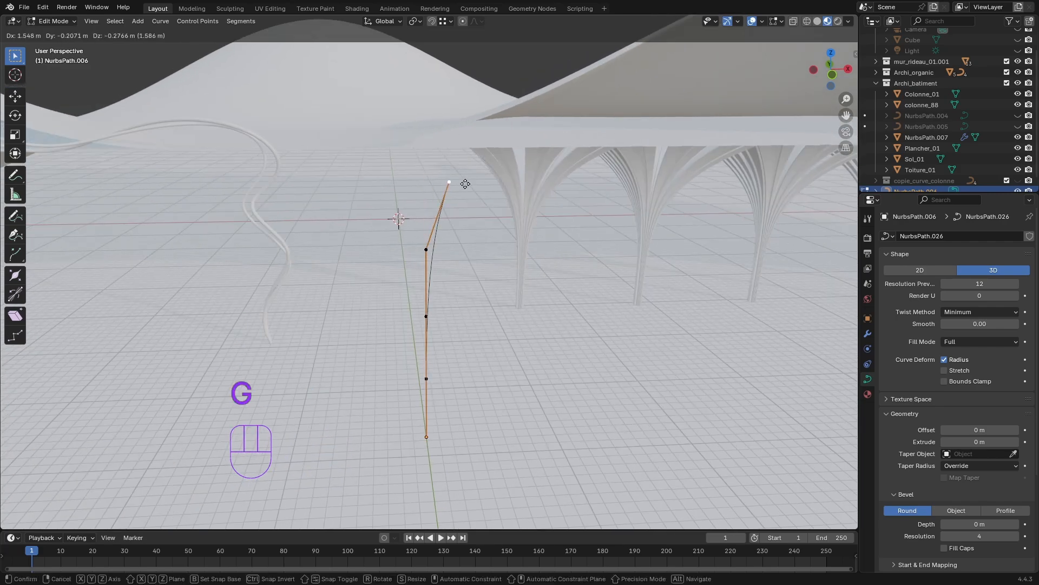
type("x10")
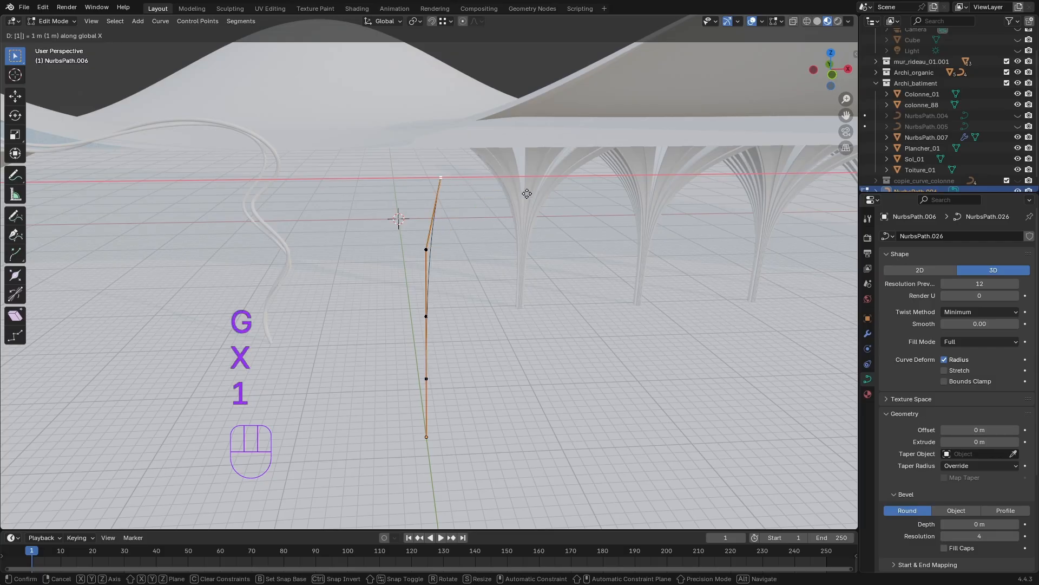
key("Return")
middle_click_drag(535, 262, 488, 301)
key("Tab")
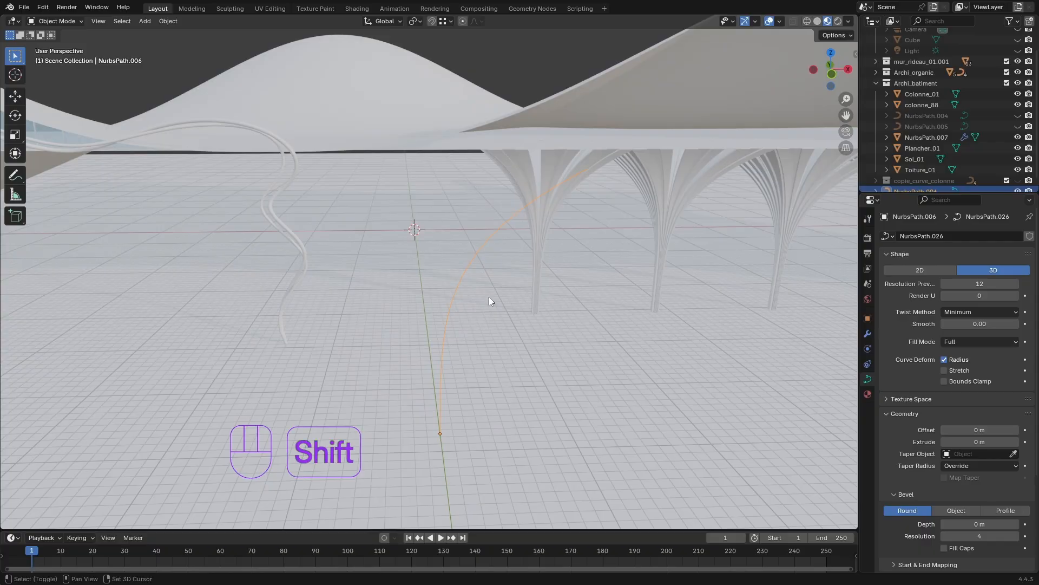
Step: Try duplicating the curved path in place, and undo the duplication
key("shift+d")
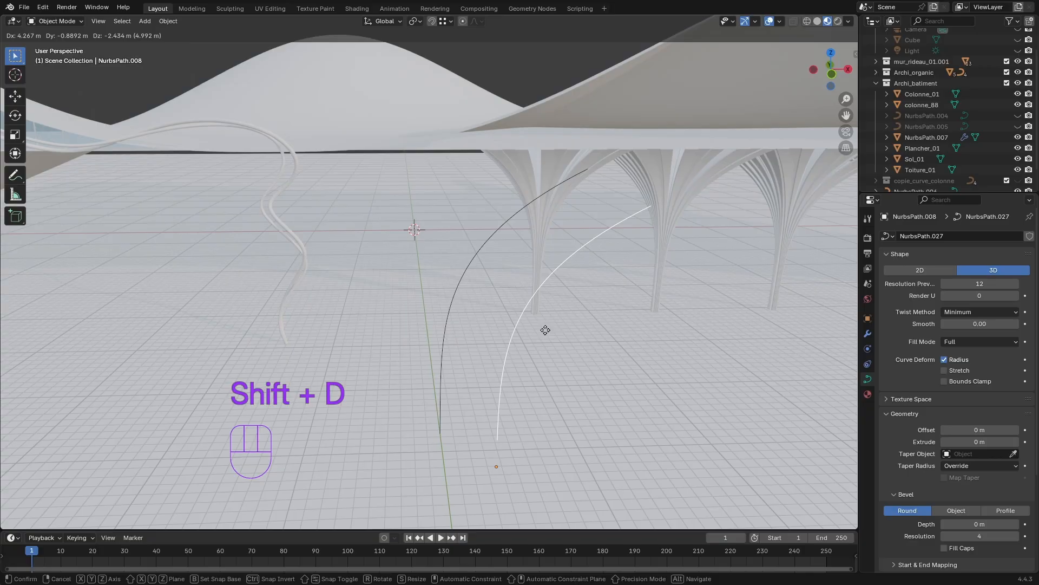
key("Escape")
middle_click_drag(474, 218, 492, 356)
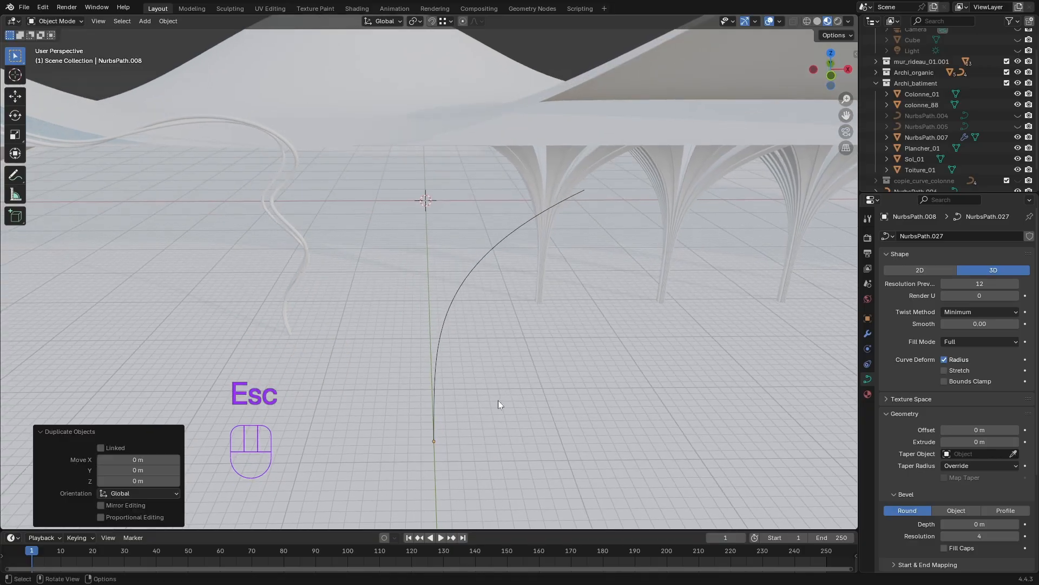
middle_click_drag(498, 403, 483, 321)
key("ctrl+z")
Step: Select the original curved path and rotate it -45° about the global Z axis
scroll(903, 185, "down", 1)
left_click(511, 394)
left_click(483, 320)
mouse_move(511, 366)
middle_mouse_down()
mouse_move(507, 410)
mouse_move(518, 365)
mouse_move(515, 382)
middle_mouse_up()
key("r")
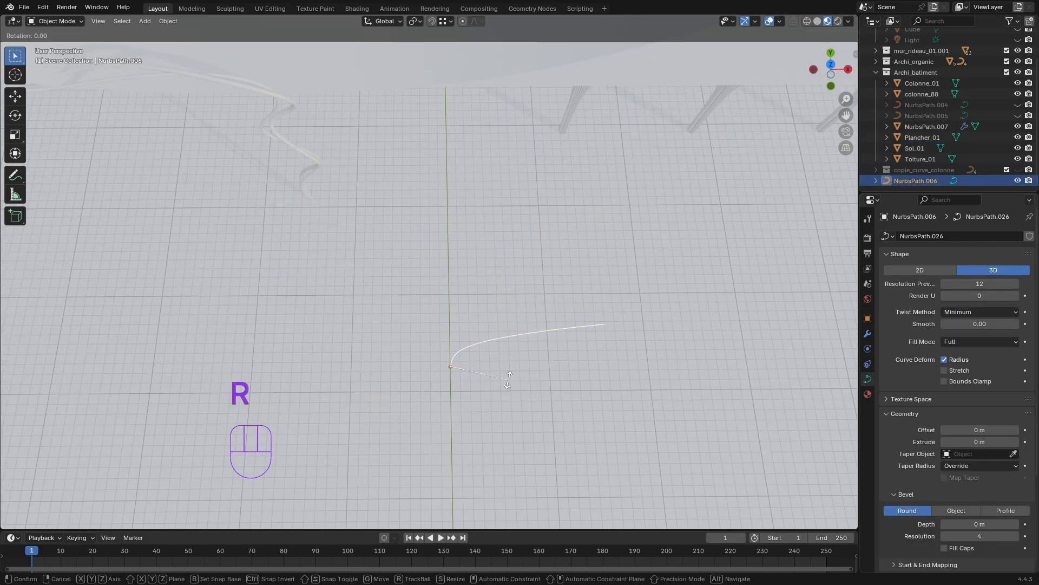
key("z")
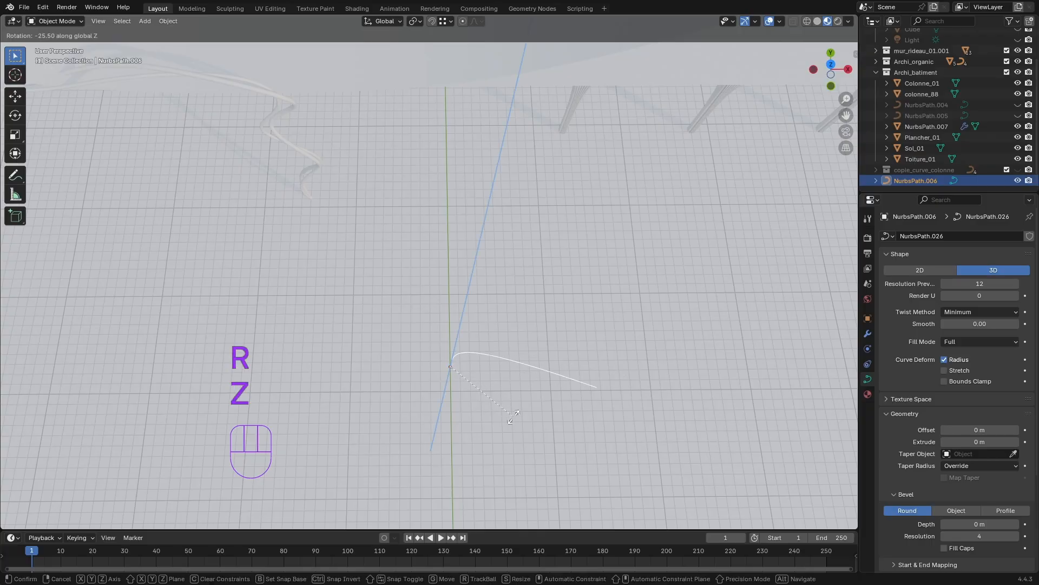
type("-45")
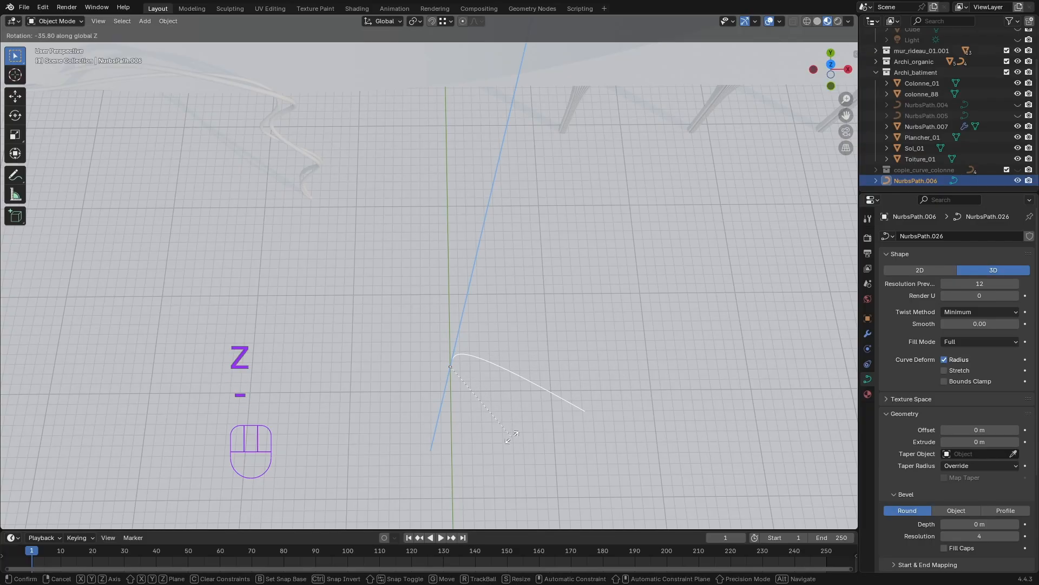
key("Return")
Step: Duplicate the rotated curve in place and mirror the copy across its local X axis
mouse_move(515, 436)
middle_mouse_down()
mouse_move(498, 406)
mouse_move(503, 362)
mouse_move(499, 444)
middle_mouse_up()
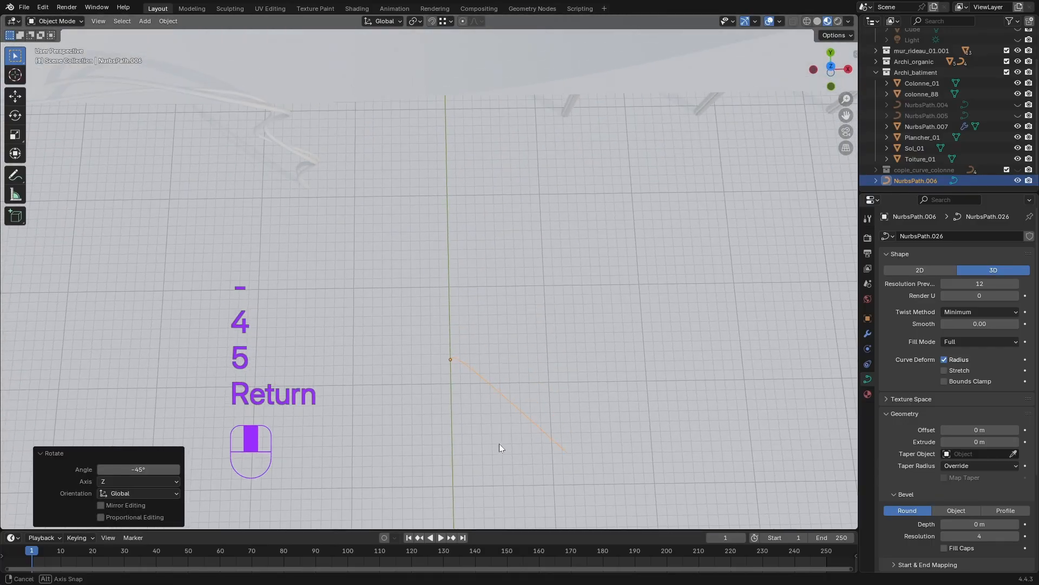
mouse_move(578, 436)
middle_mouse_down()
mouse_move(534, 355)
mouse_move(577, 397)
mouse_move(573, 428)
middle_mouse_up()
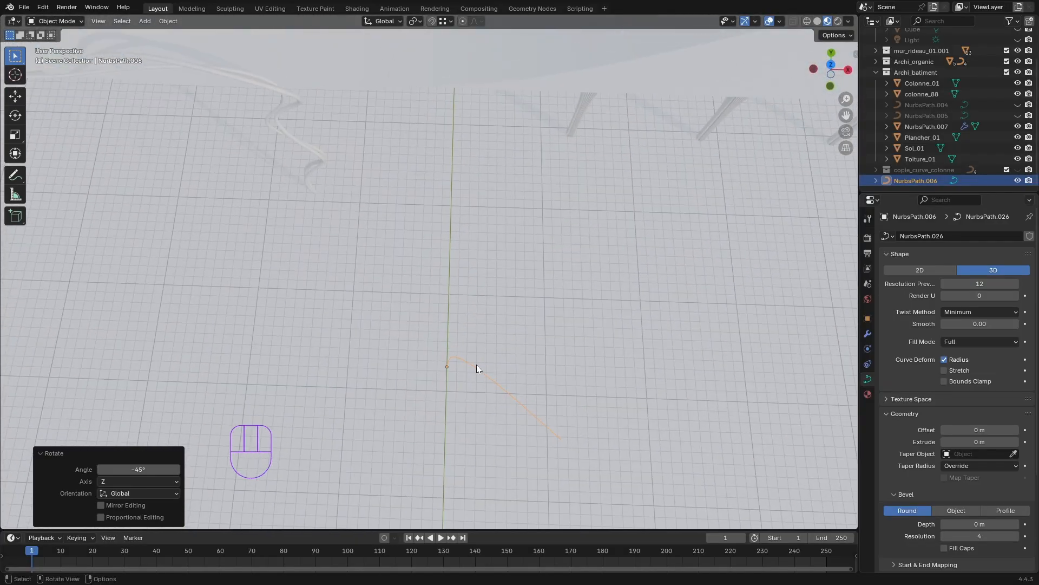
middle_click_drag(476, 368, 472, 389)
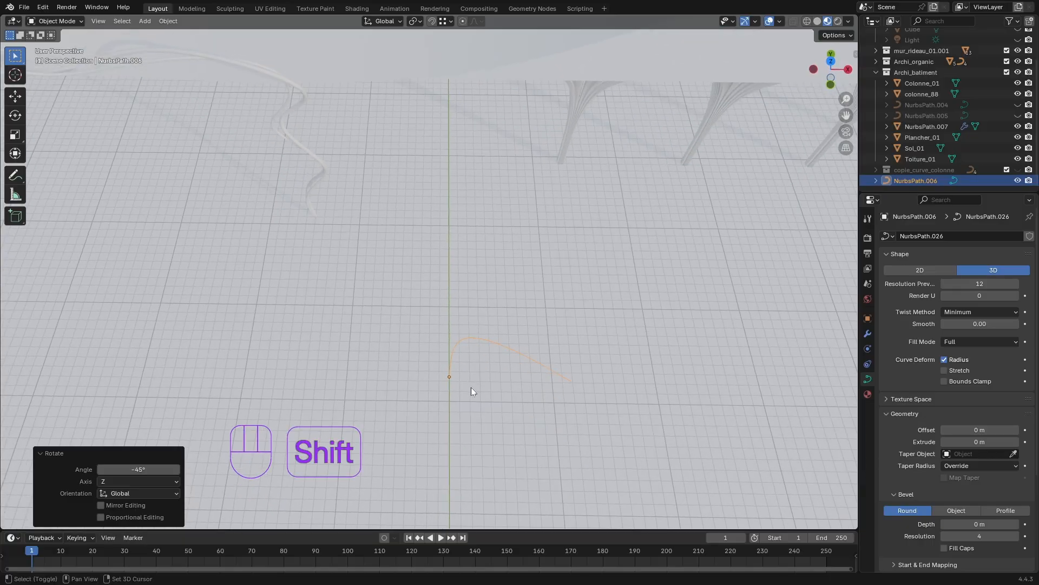
key("shift+d")
key("Escape")
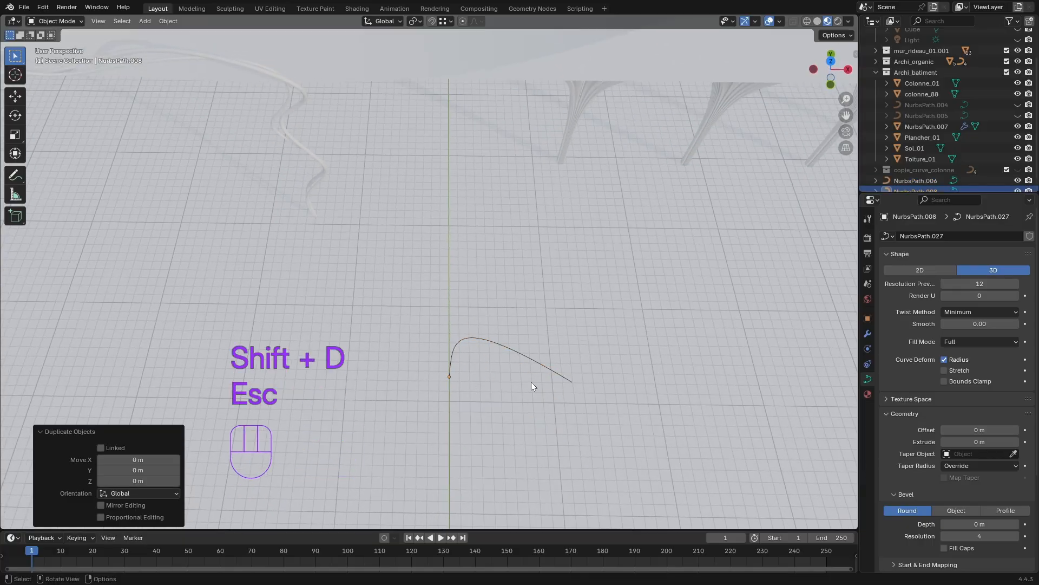
middle_click_drag(531, 381, 497, 407)
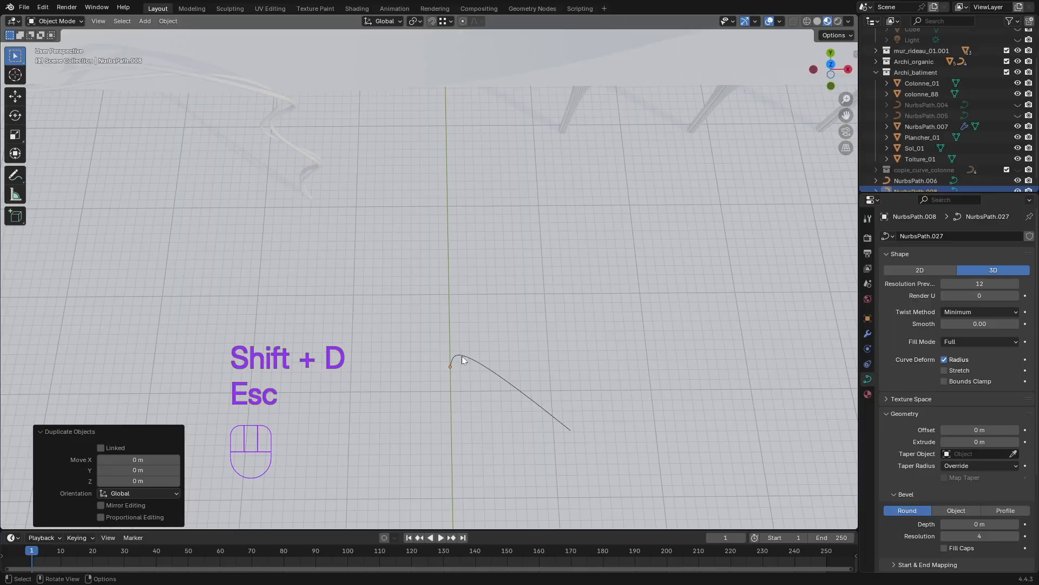
right_click(463, 355)
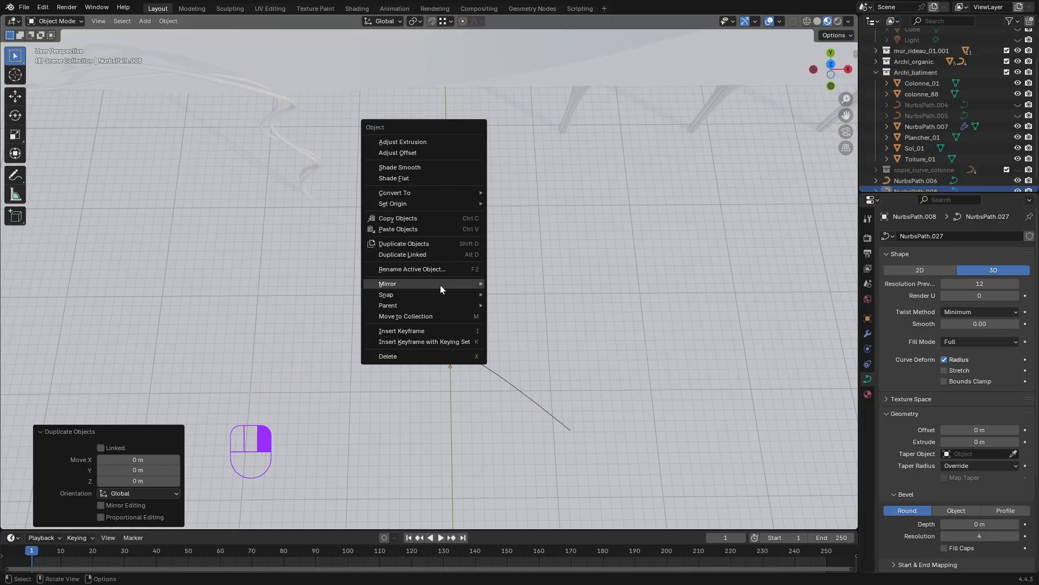
mouse_move(441, 289)
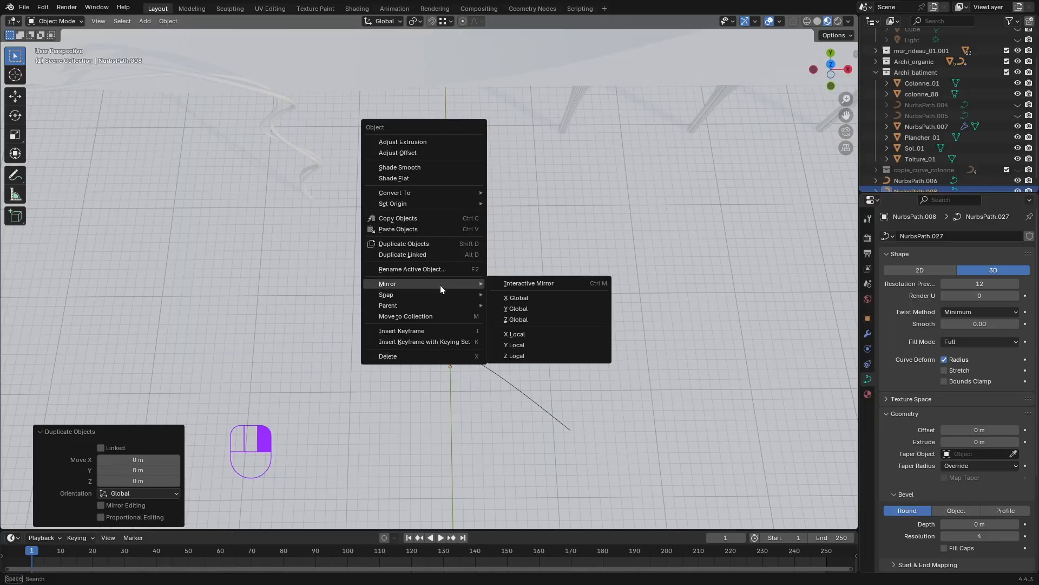
left_click(540, 333)
Step: Duplicate the mirrored curve in place without moving it
middle_click_drag(501, 293, 509, 269)
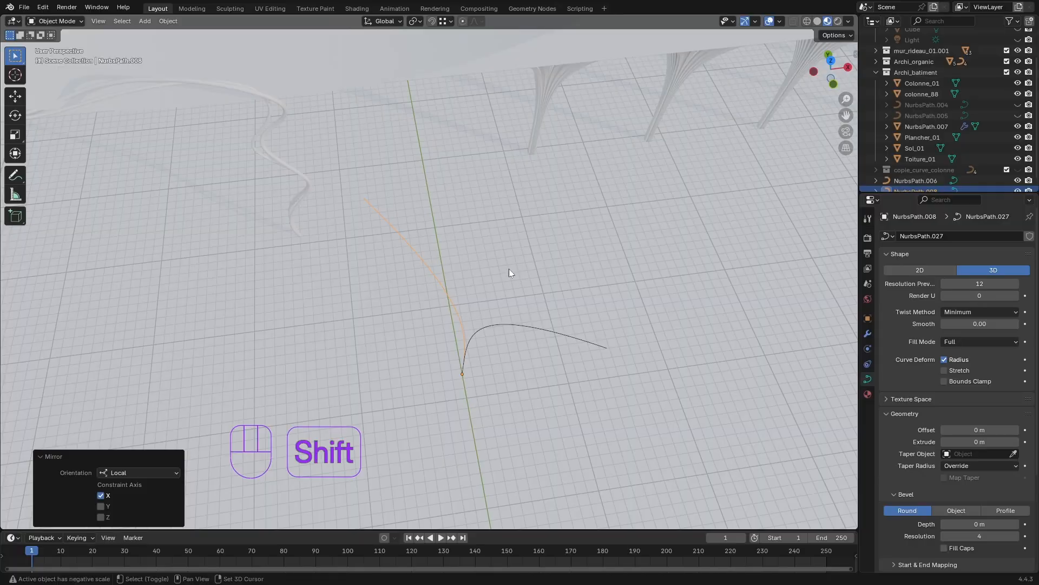
key("shift+d")
key("Escape")
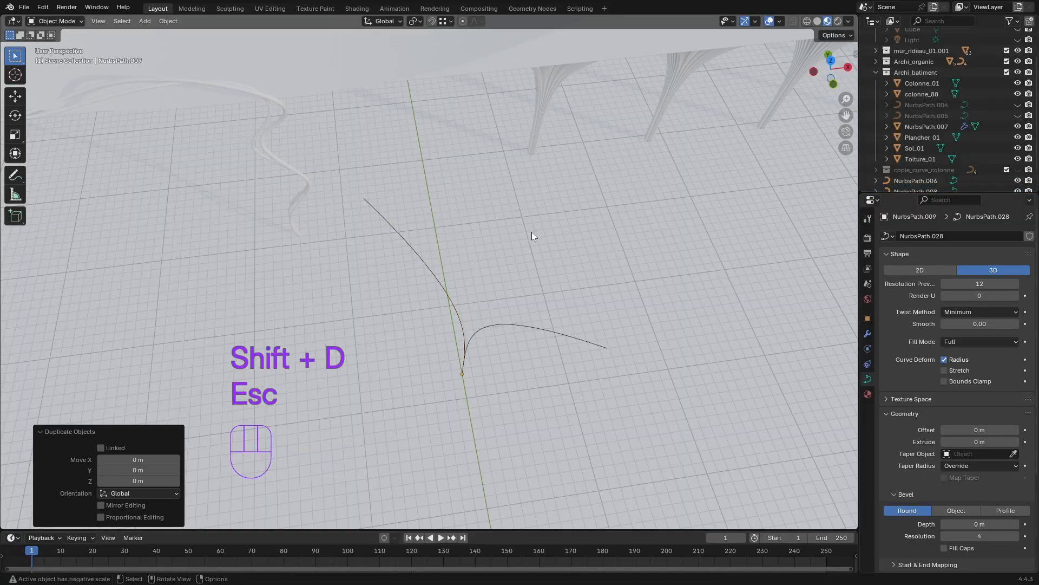
Step: Try rotating the new duplicate 45° about the global Z axis, and undo the rotation
middle_click_drag(532, 232, 499, 290)
key("r")
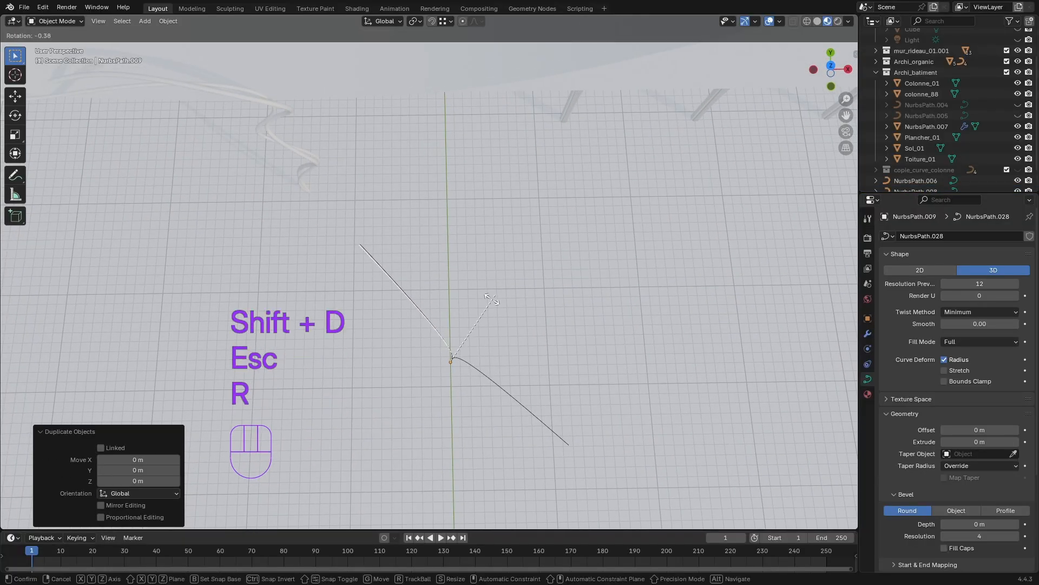
key("z")
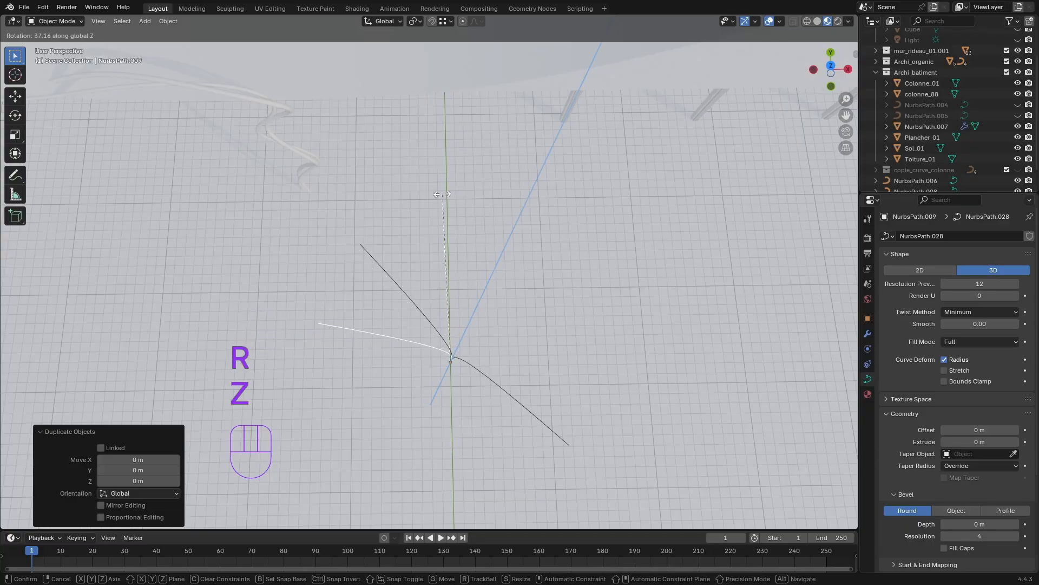
type("45")
key("Return")
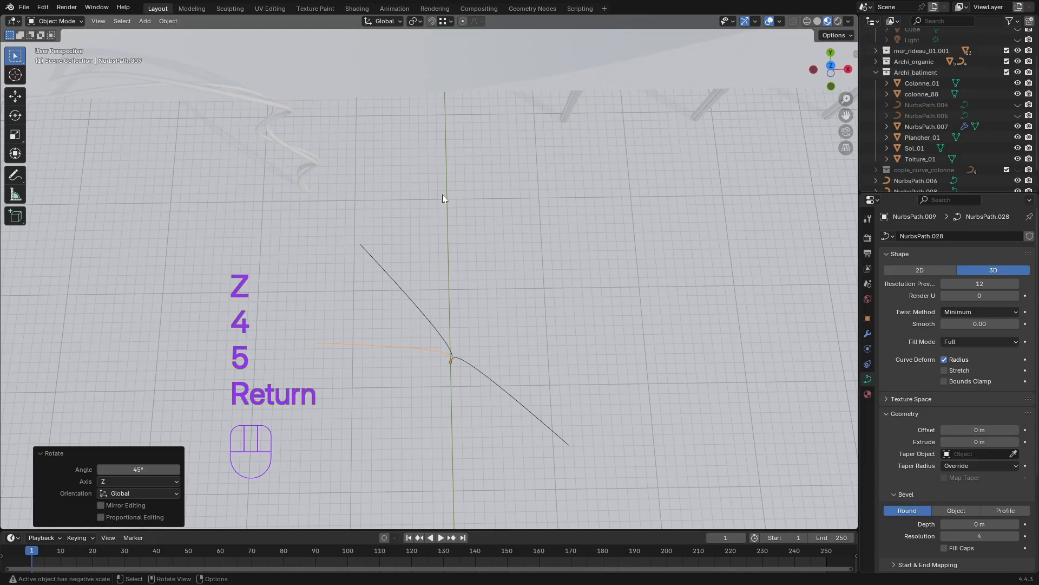
key("ctrl+z")
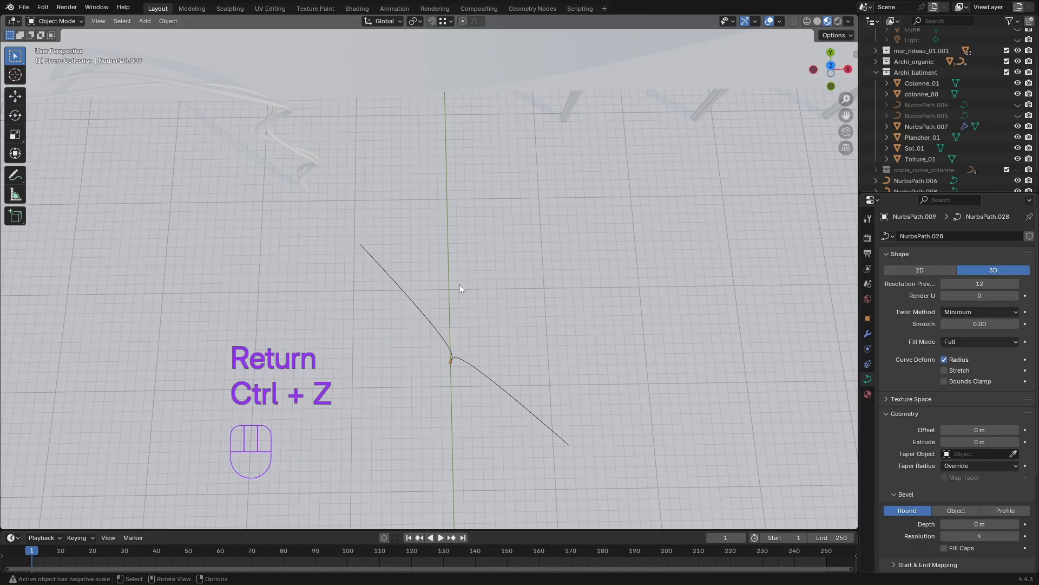
Step: Rotate the third curve 90° about the global Z axis
key("r")
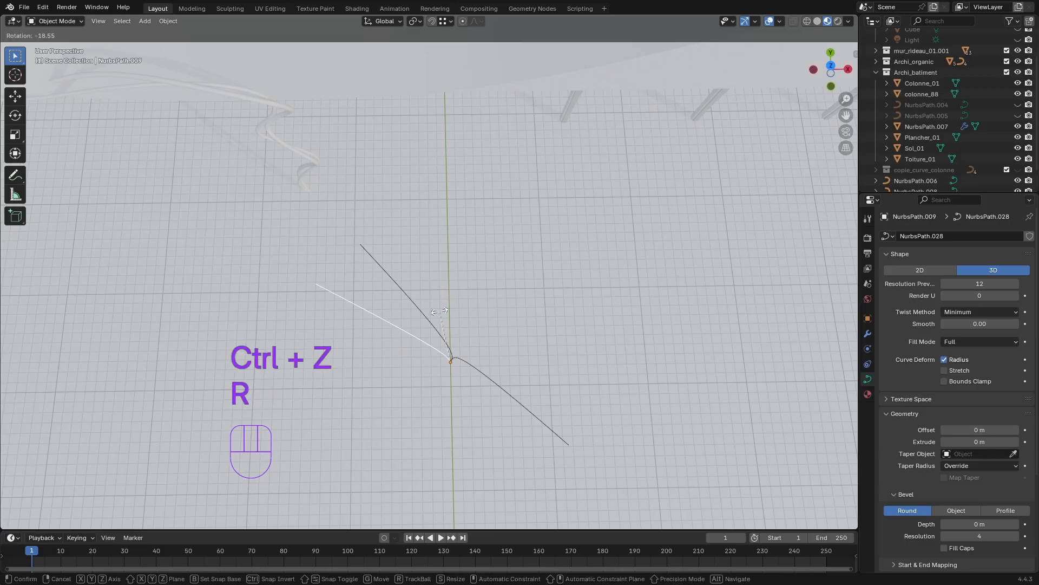
key("z")
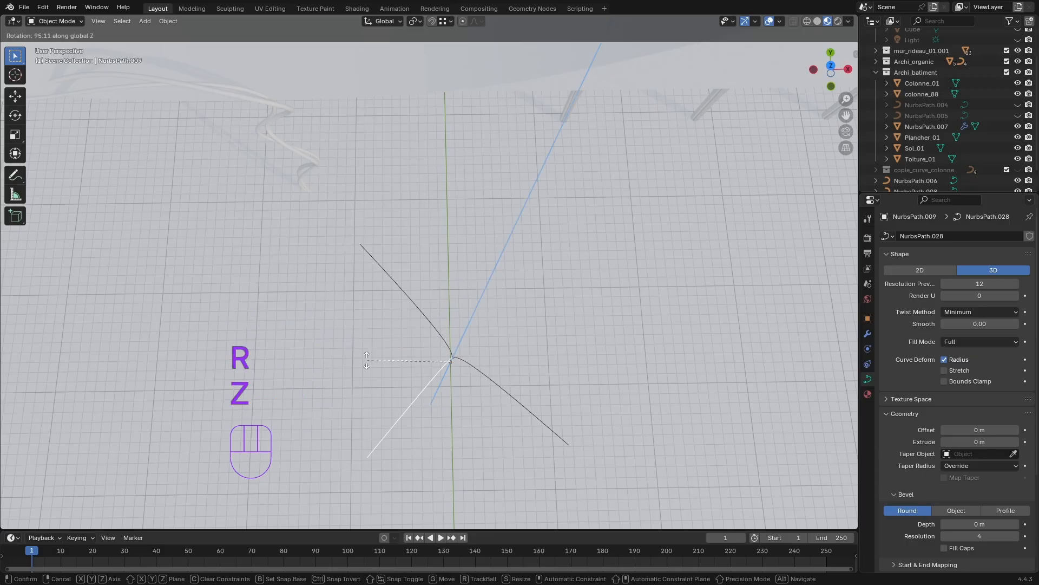
key("9")
key("0")
key("Return")
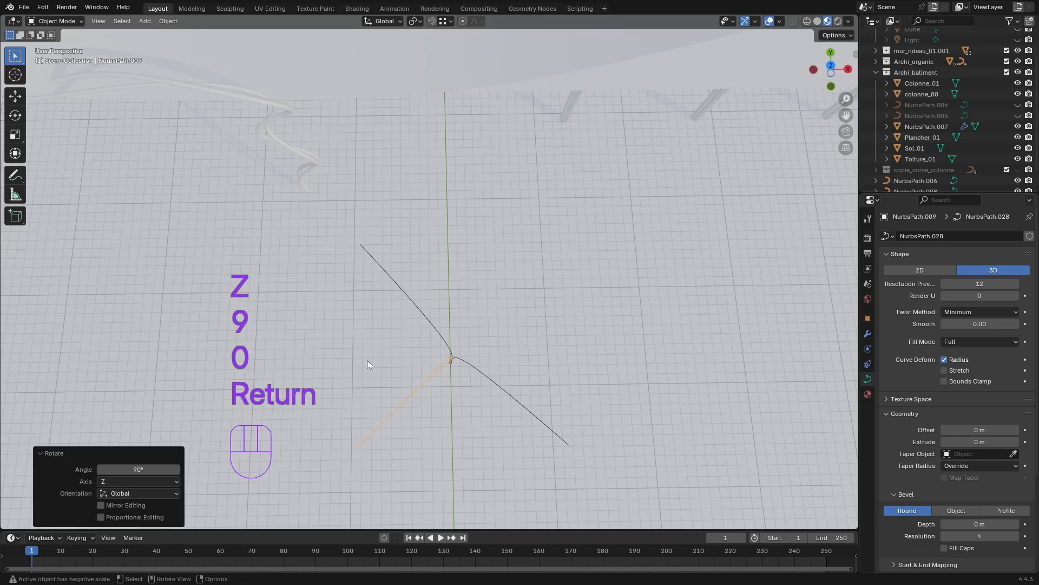
Step: Duplicate the 90°-rotated curve in place and mirror the copy across its local X axis to make the fourth branch
middle_click_drag(521, 432, 528, 373)
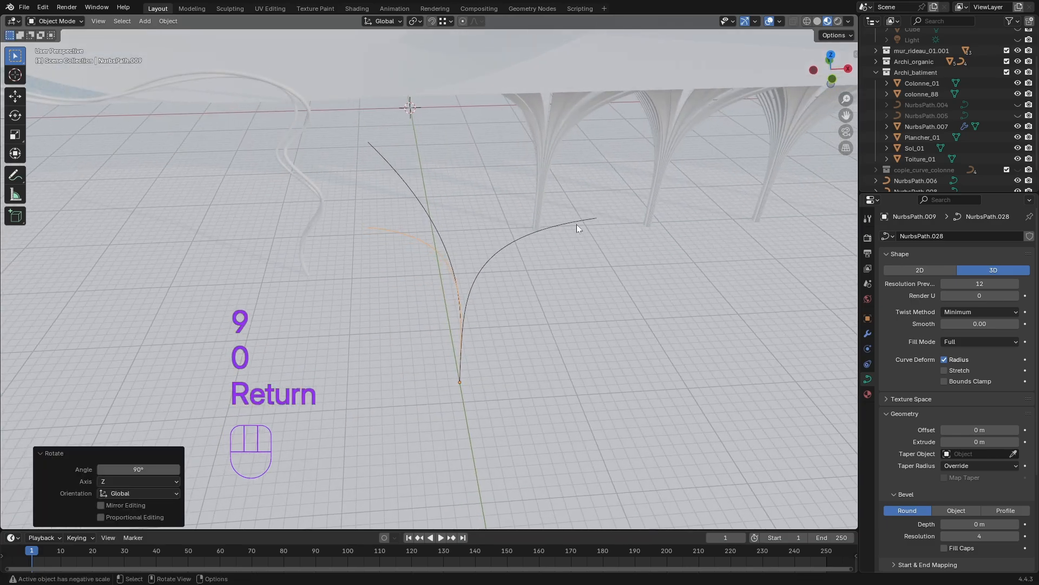
middle_click_drag(576, 224, 531, 347)
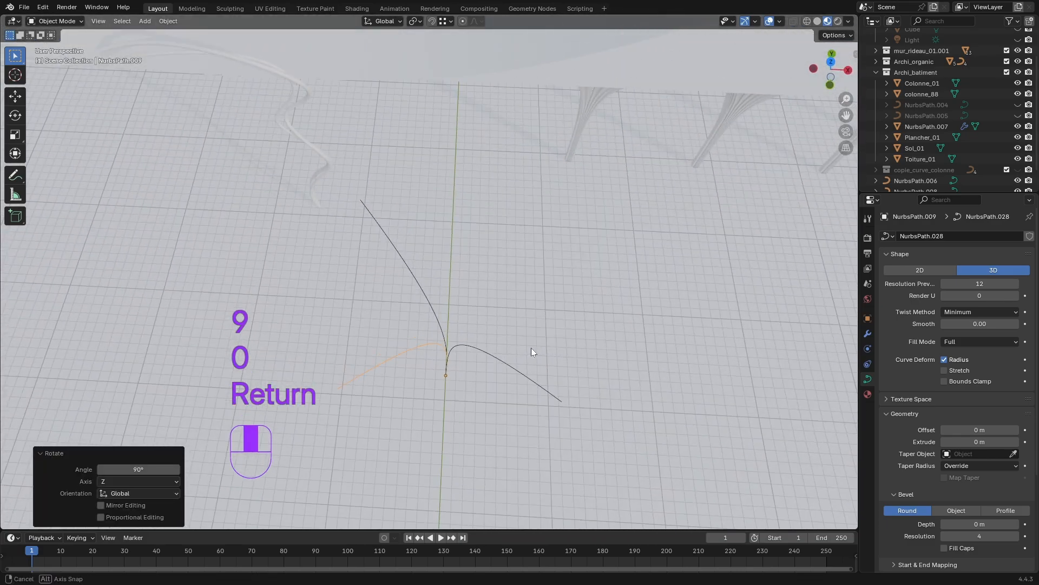
key("shift+d")
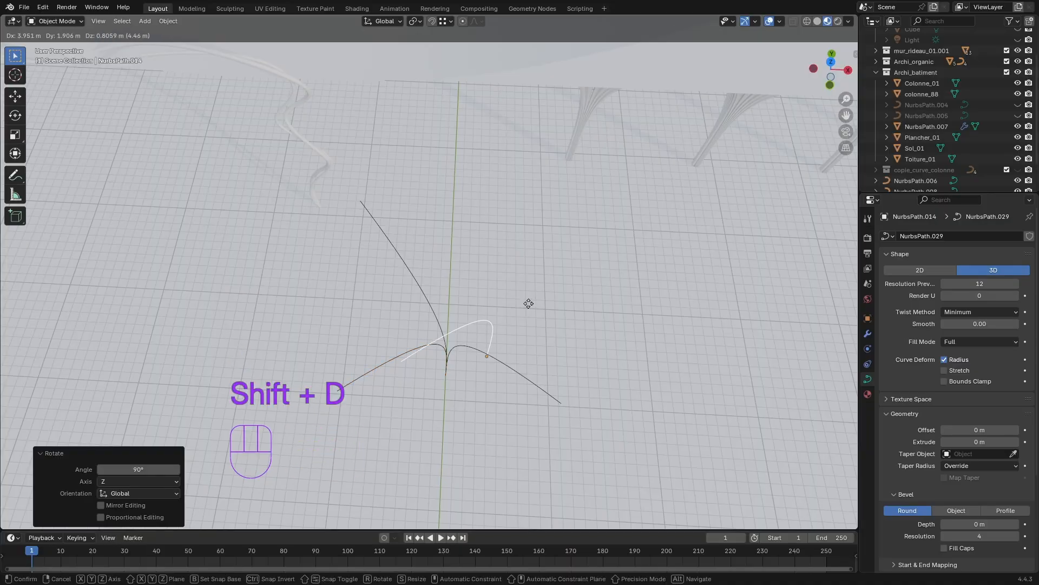
key("Escape")
mouse_move(437, 350)
middle_mouse_down()
mouse_move(429, 376)
mouse_move(440, 332)
mouse_move(424, 377)
mouse_move(418, 354)
middle_mouse_up()
right_click(417, 350)
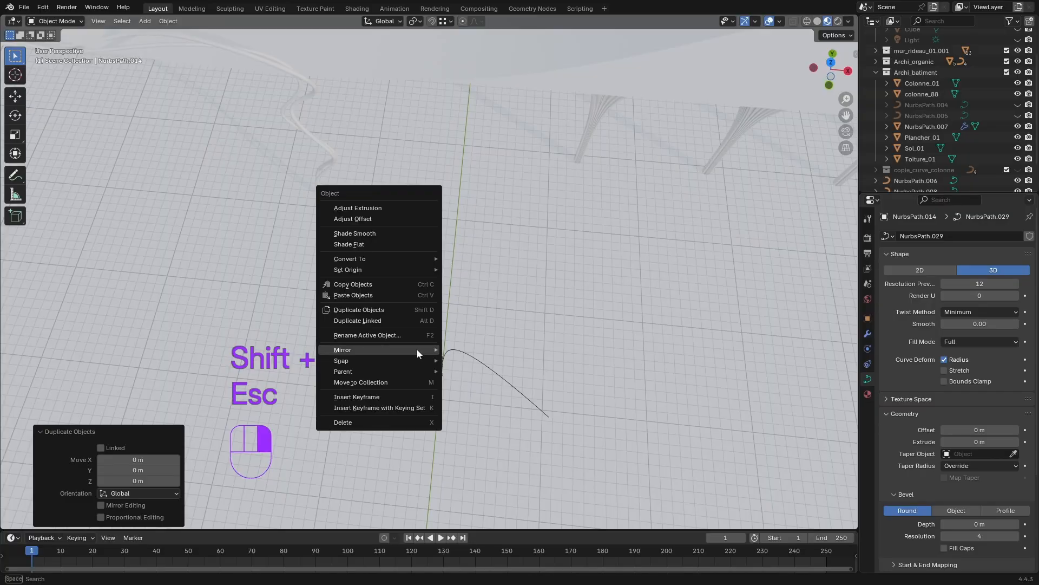
mouse_move(417, 349)
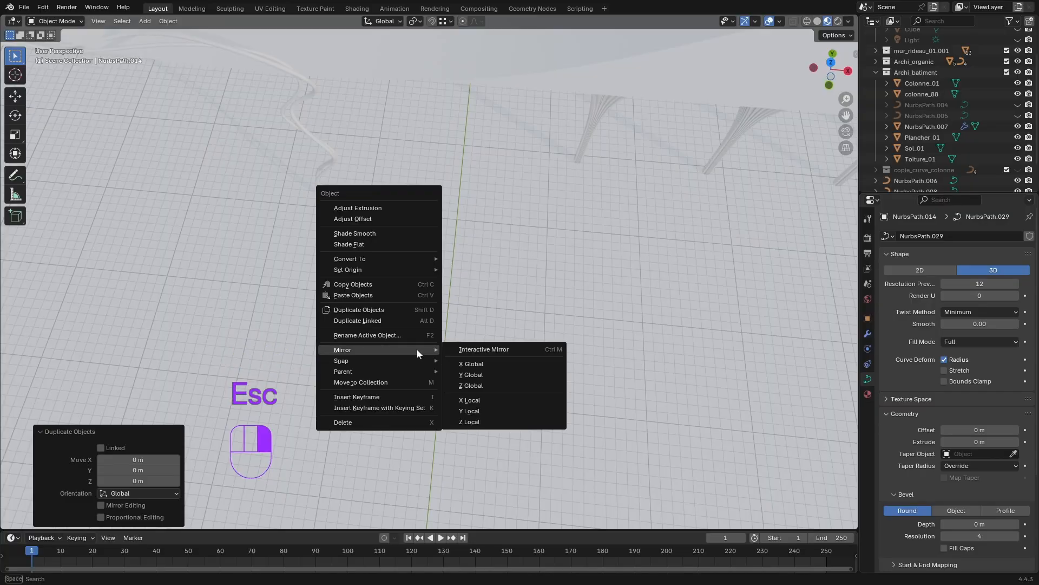
left_click(508, 401)
Step: Select the two curves branching toward positive Y and move them 0.5 m along the Y axis
middle_click_drag(495, 405, 574, 304)
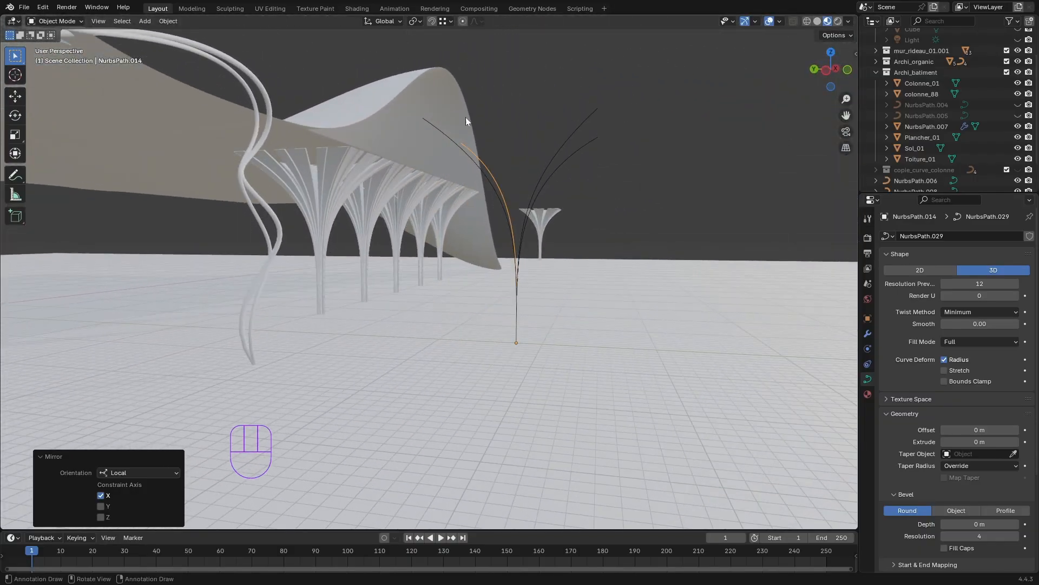
middle_click_drag(617, 223, 457, 377)
middle_click_drag(453, 372, 511, 358)
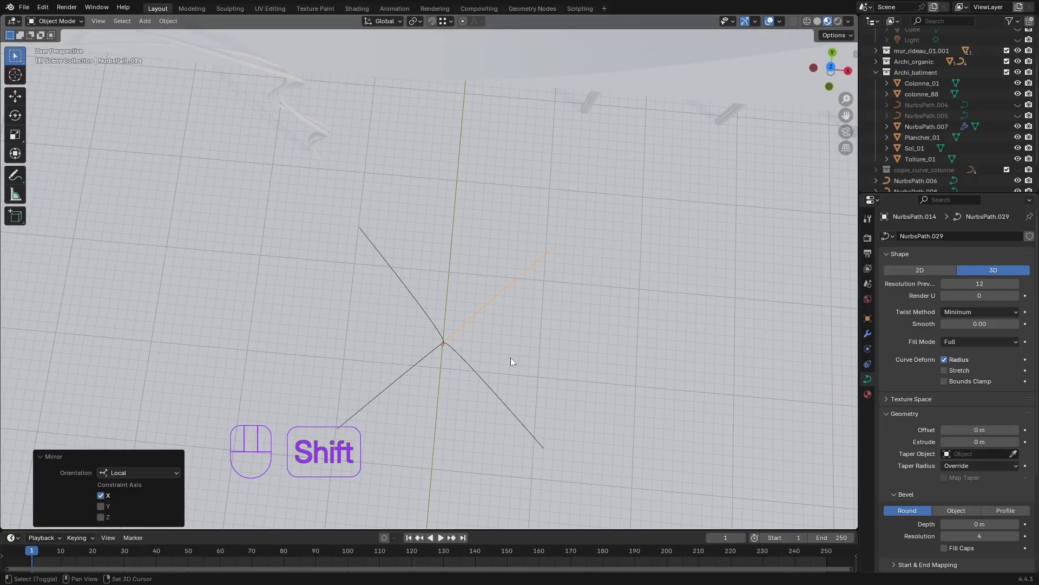
left_click(428, 319, "shift")
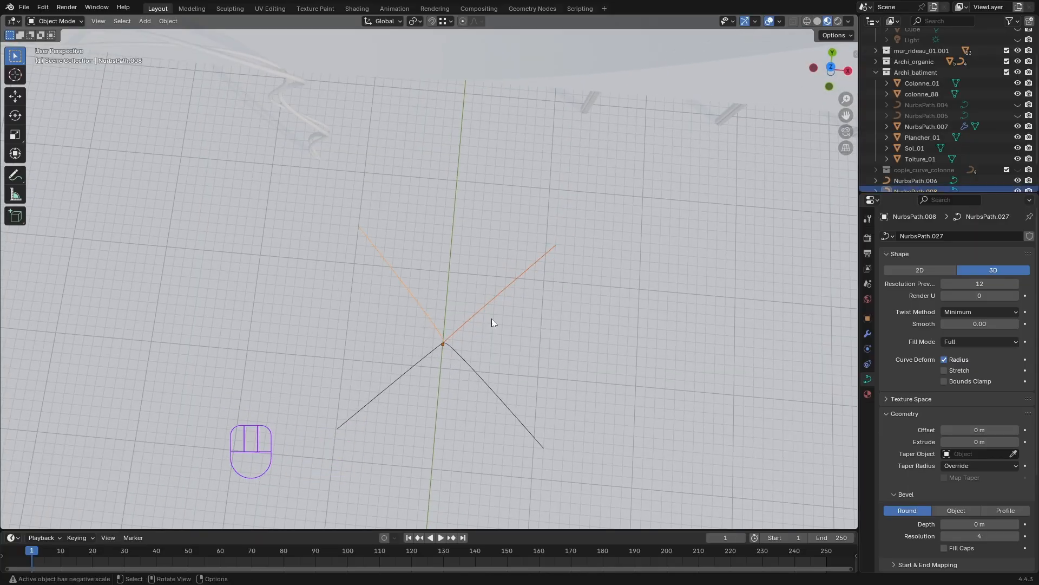
middle_click_drag(492, 320, 499, 345)
key("g")
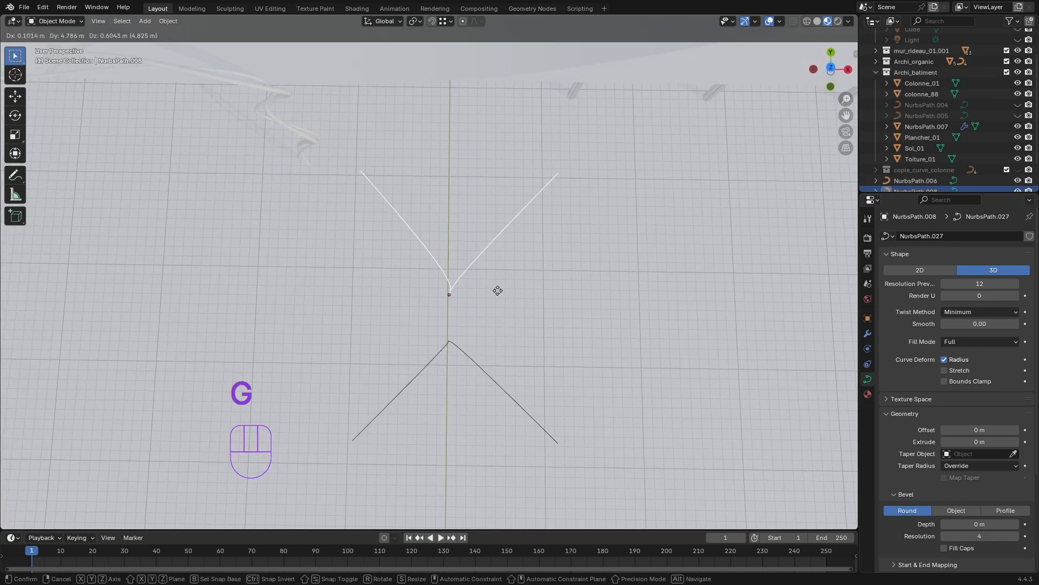
key("y")
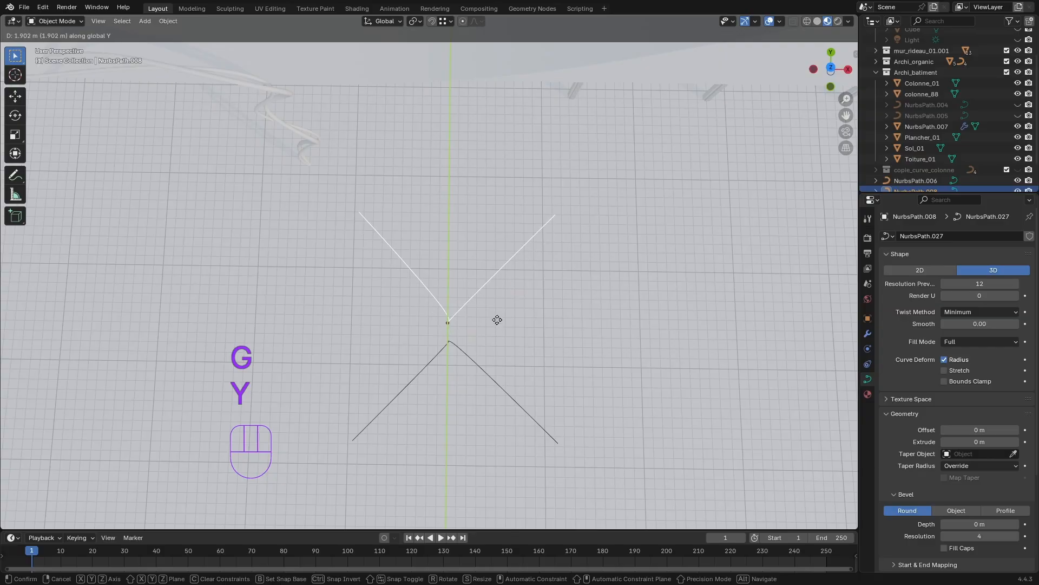
type("0.5")
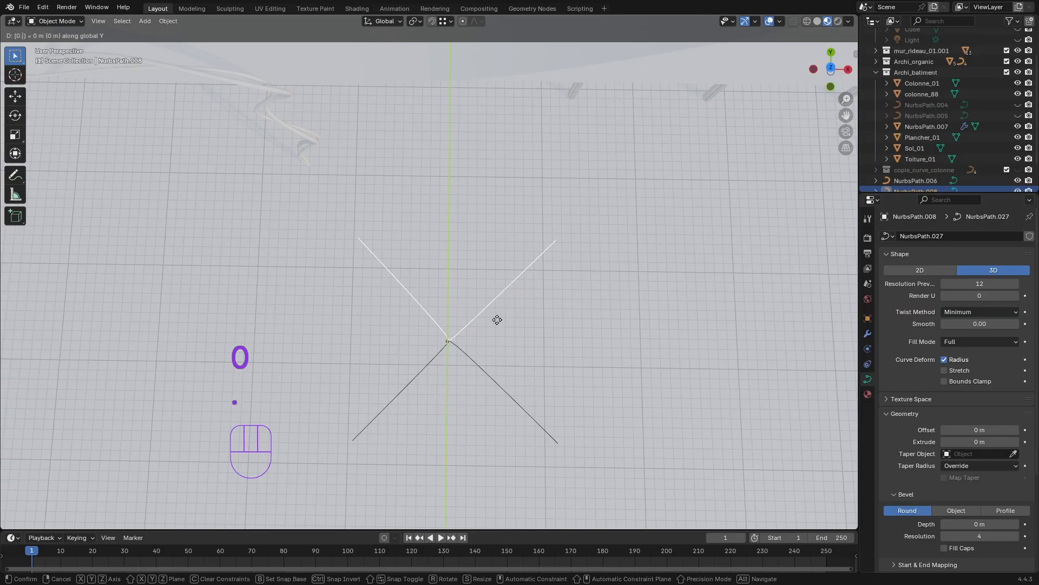
key("Return")
Step: Select the two curves branching toward positive X and move them 0.5 m along the X axis
middle_click_drag(497, 320, 470, 332)
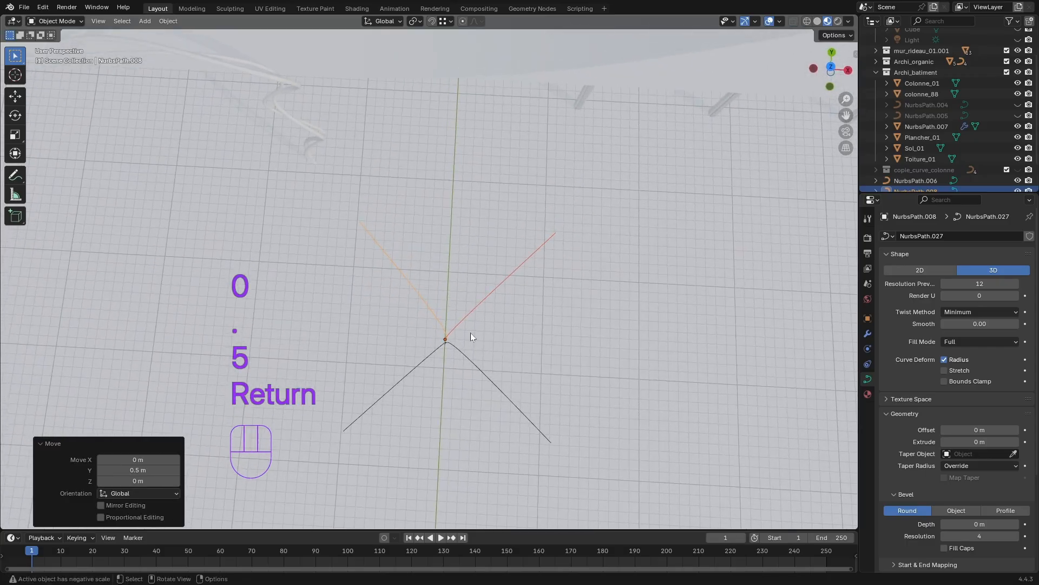
left_click(484, 300)
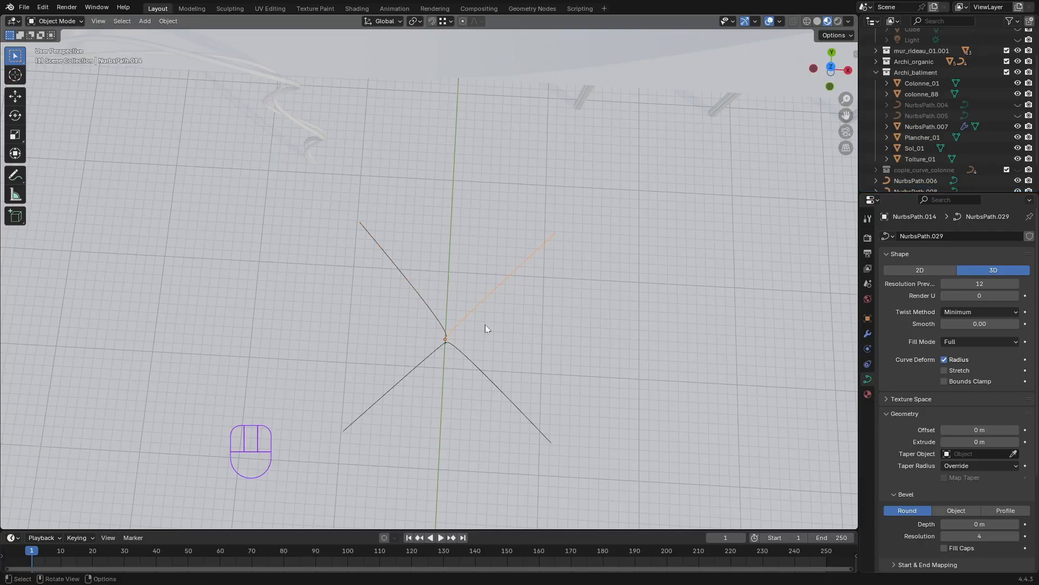
left_click(485, 373, "shift")
middle_click_drag(506, 266, 511, 353)
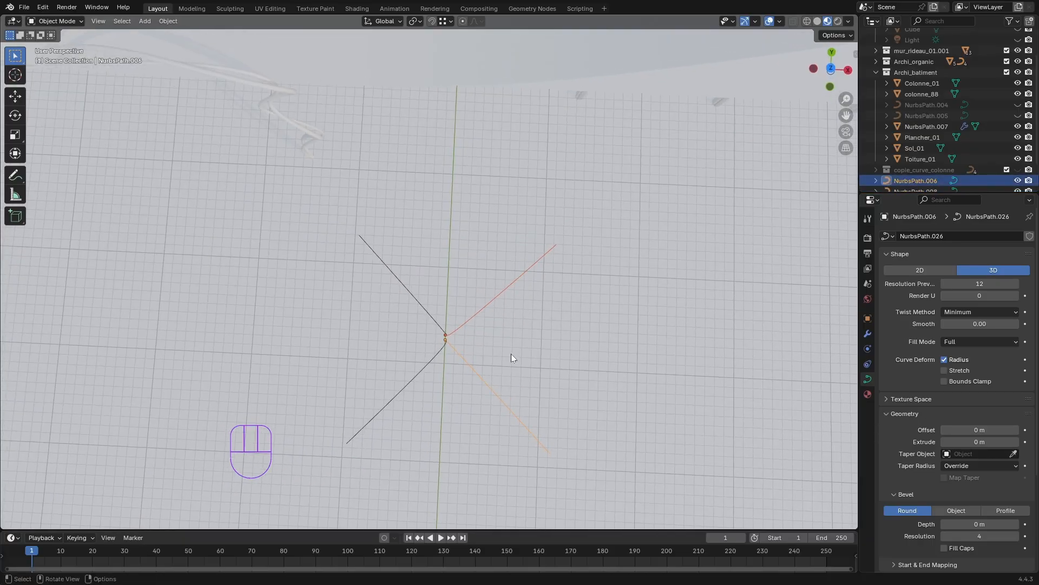
key("g")
key("x")
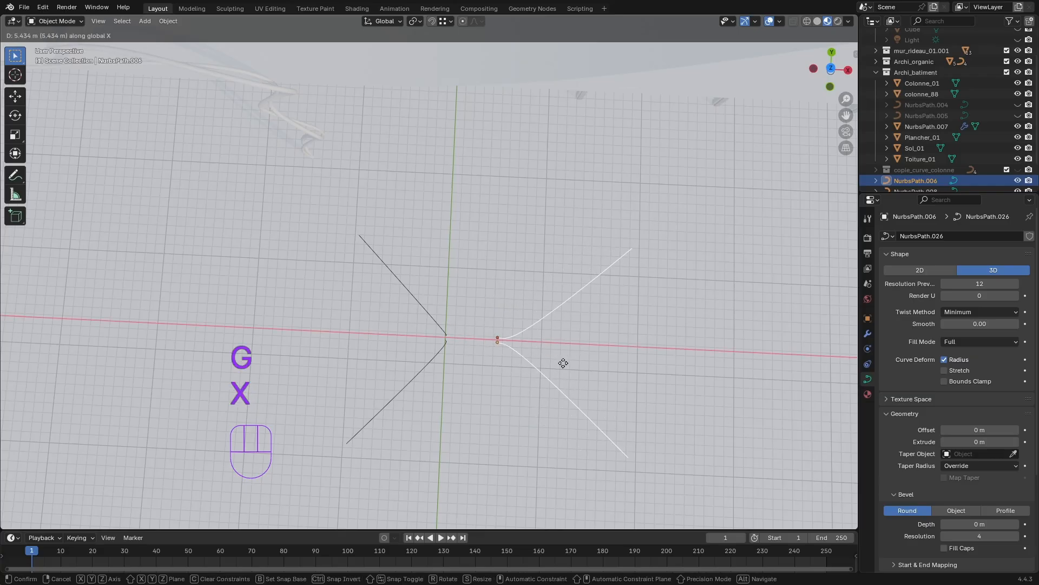
type("0.5")
key("Return")
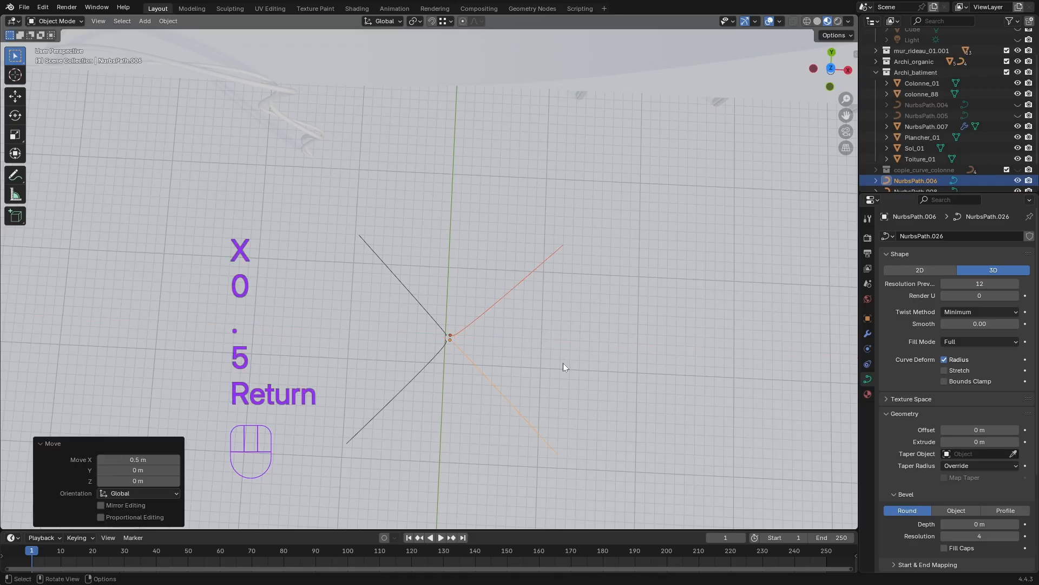
Step: Select all four branch curves and join them into a single curve object
middle_click_drag(567, 363, 491, 383)
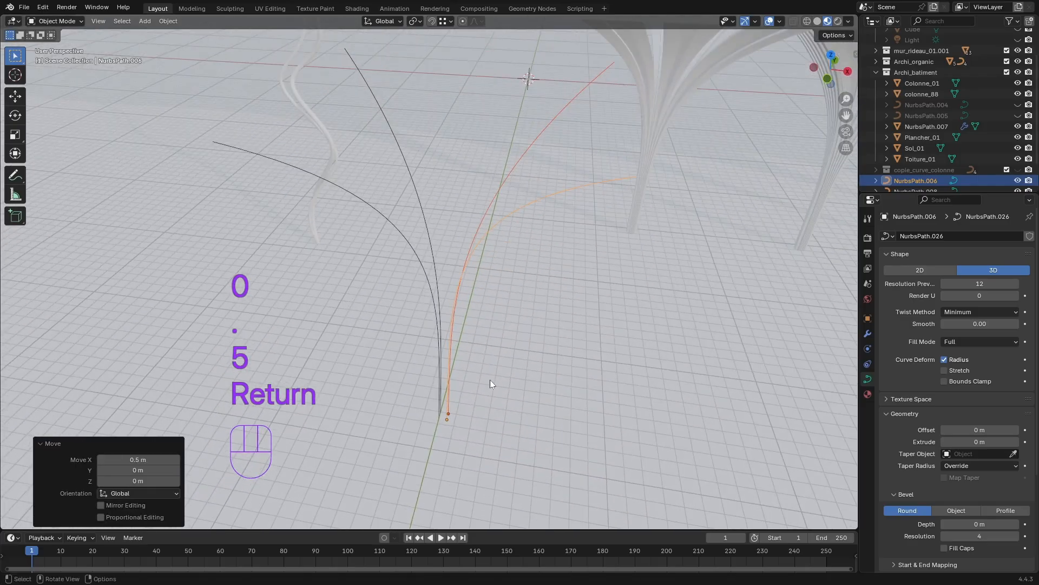
middle_click_drag(440, 414, 512, 295)
key("Escape")
left_click(522, 317)
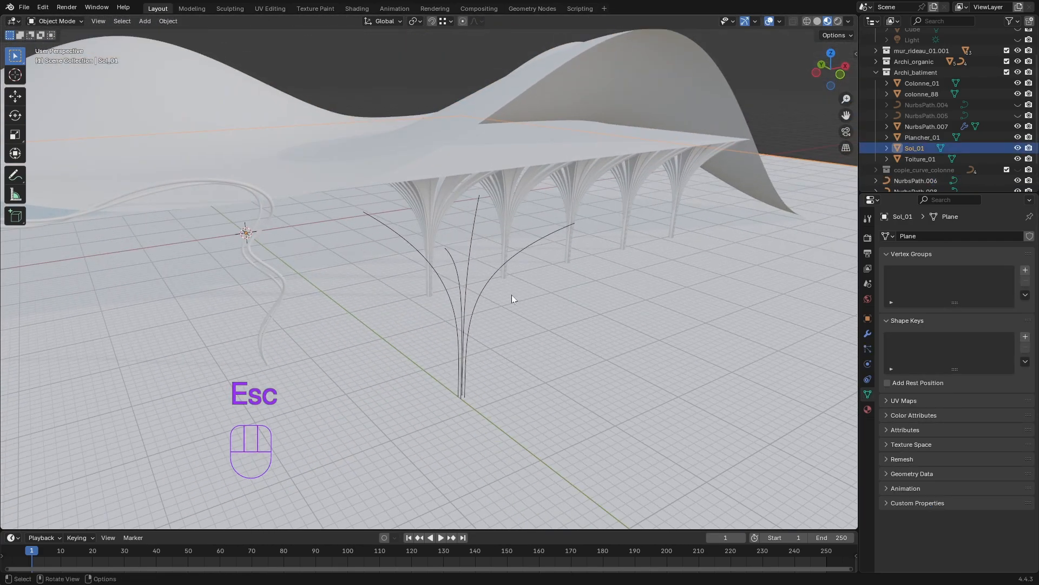
left_click(494, 273, "shift")
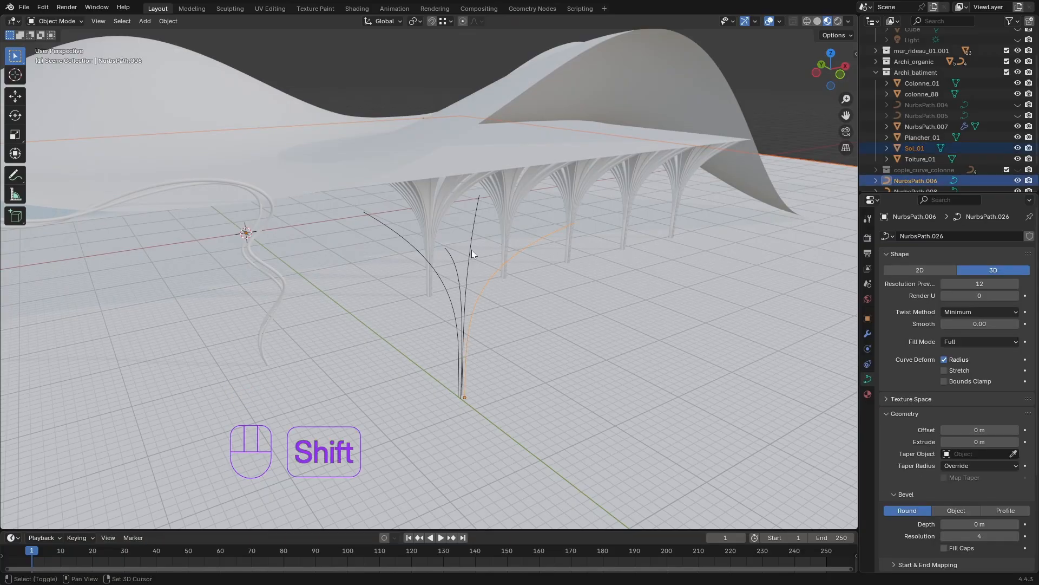
left_click(472, 249, "shift")
left_click(453, 262, "shift")
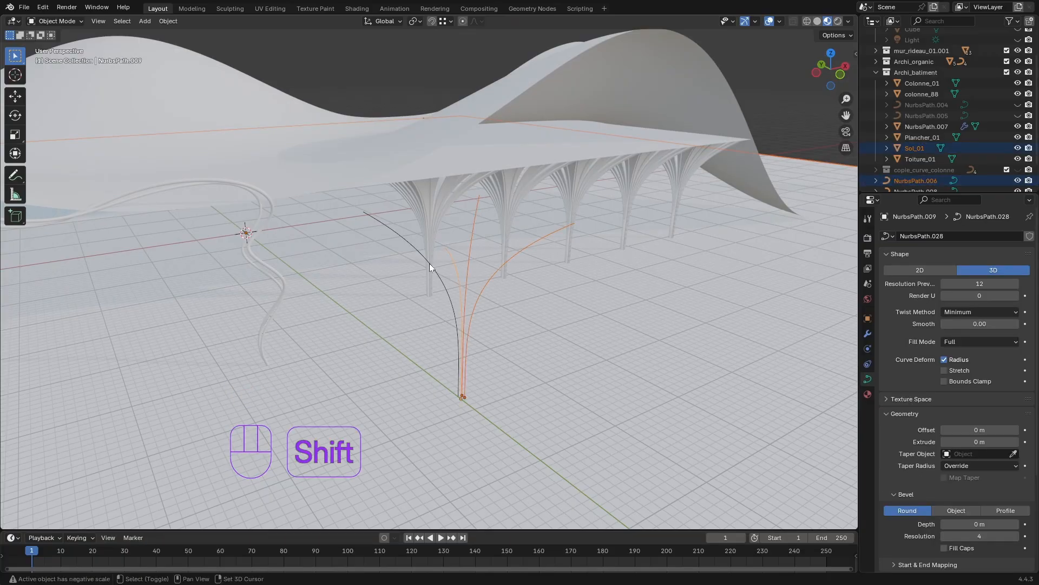
left_click(408, 241, "shift")
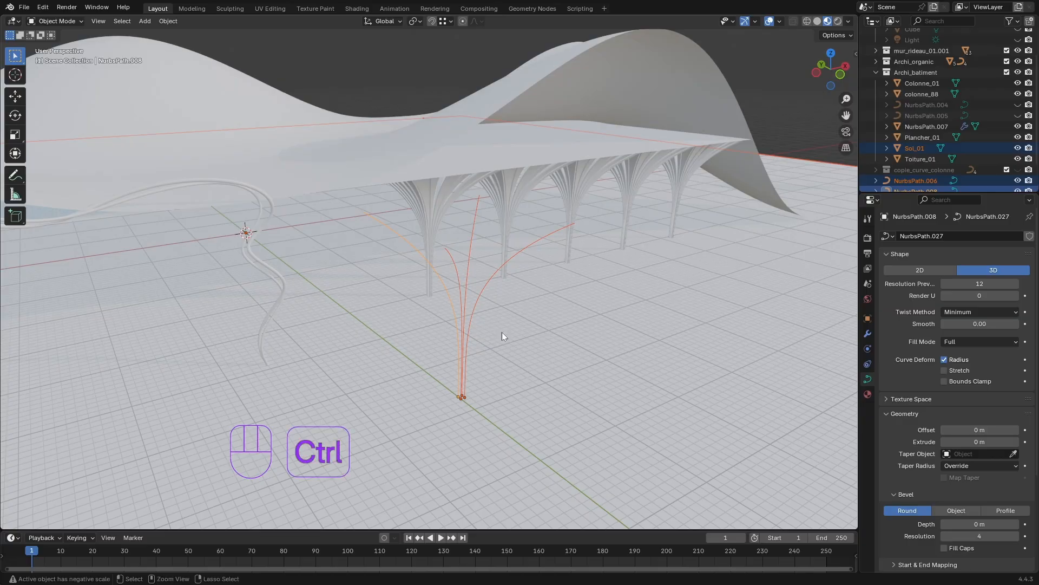
key("ctrl+j")
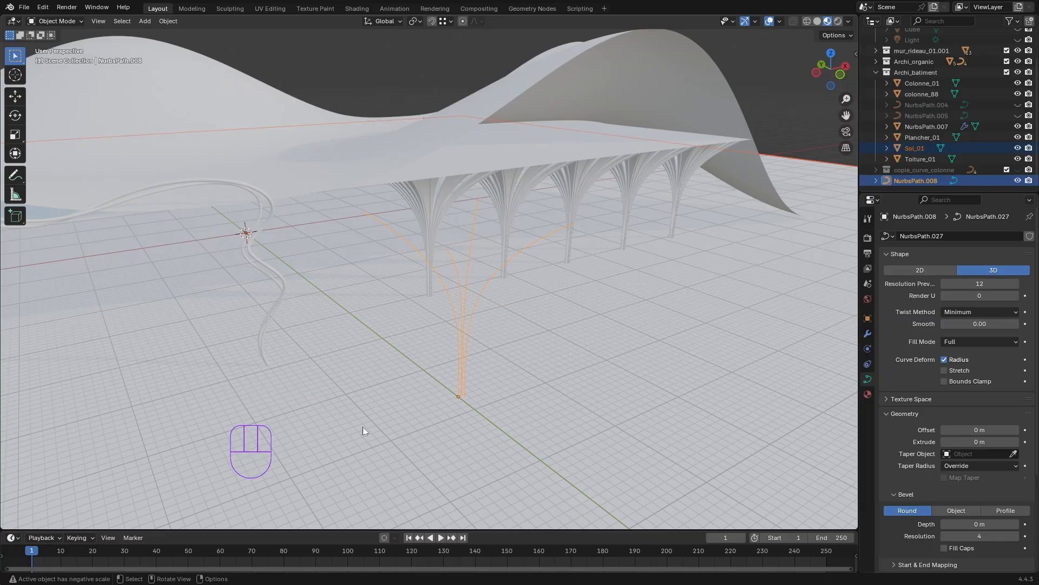
Step: Apply all transforms (location, rotation and scale) to the joined curve object, then deselect it
mouse_move(473, 348)
middle_mouse_down()
mouse_move(483, 329)
mouse_move(506, 333)
mouse_move(533, 313)
mouse_move(454, 359)
mouse_move(493, 389)
mouse_move(496, 413)
mouse_move(454, 353)
mouse_move(483, 388)
mouse_move(489, 353)
middle_mouse_up()
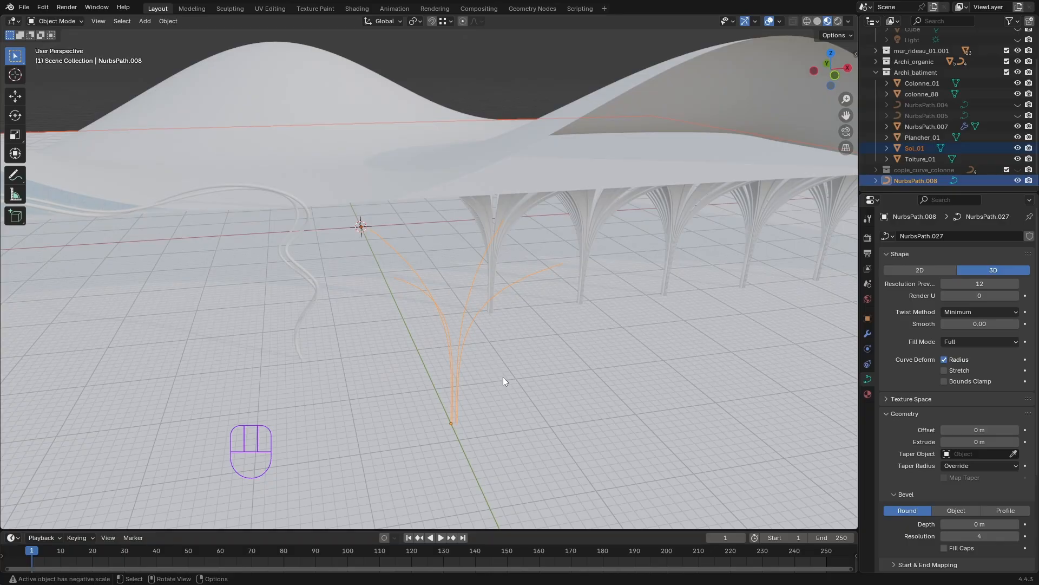
key("n")
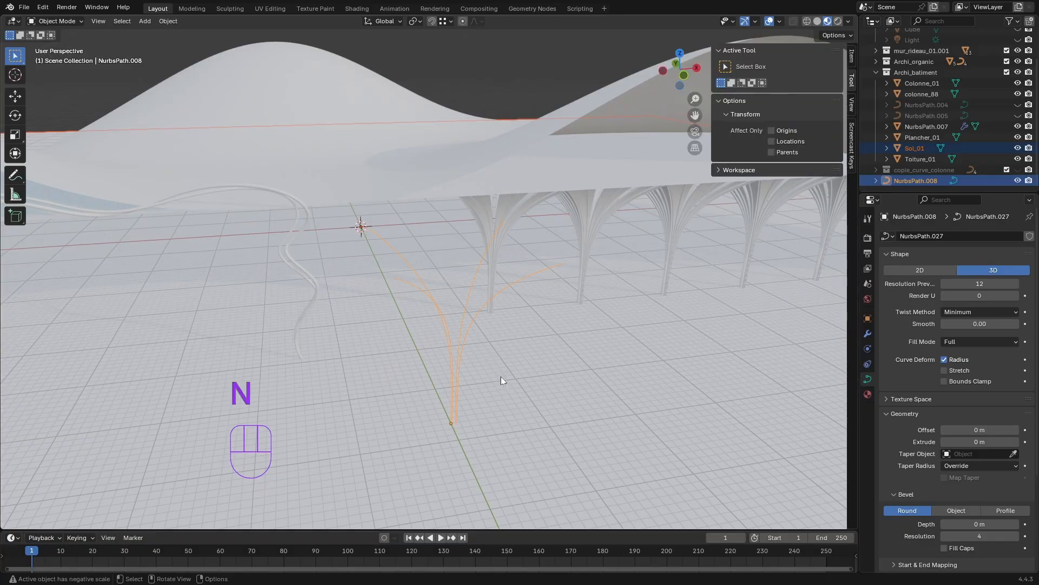
left_click(851, 56)
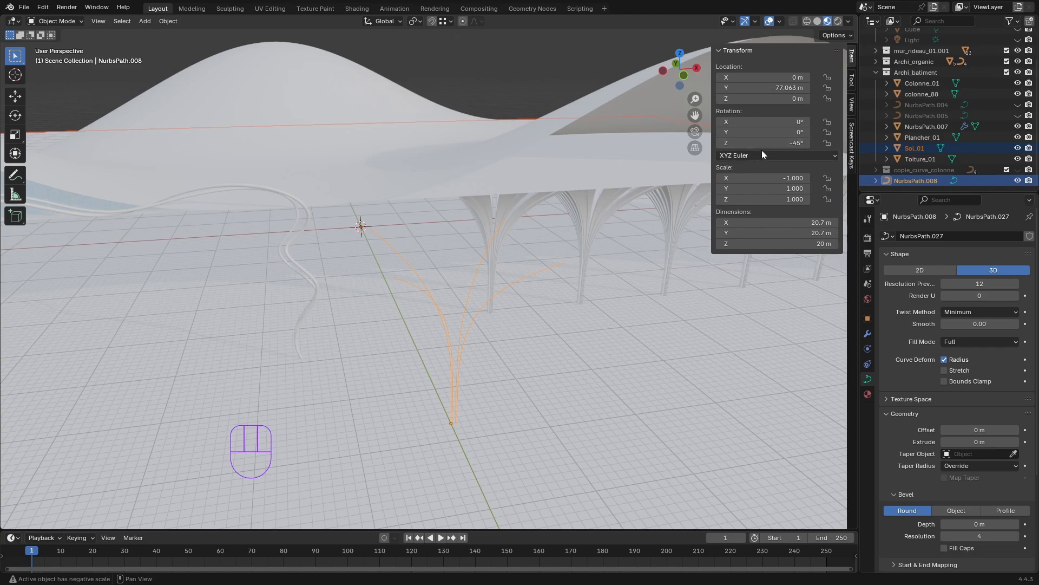
middle_click_drag(495, 377, 605, 319)
key("n")
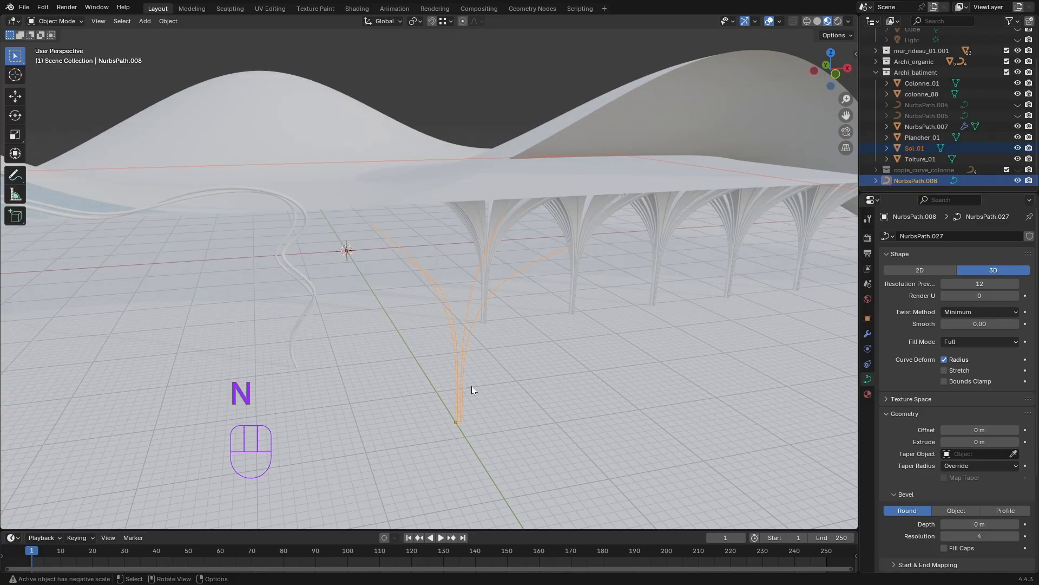
key("ctrl+a")
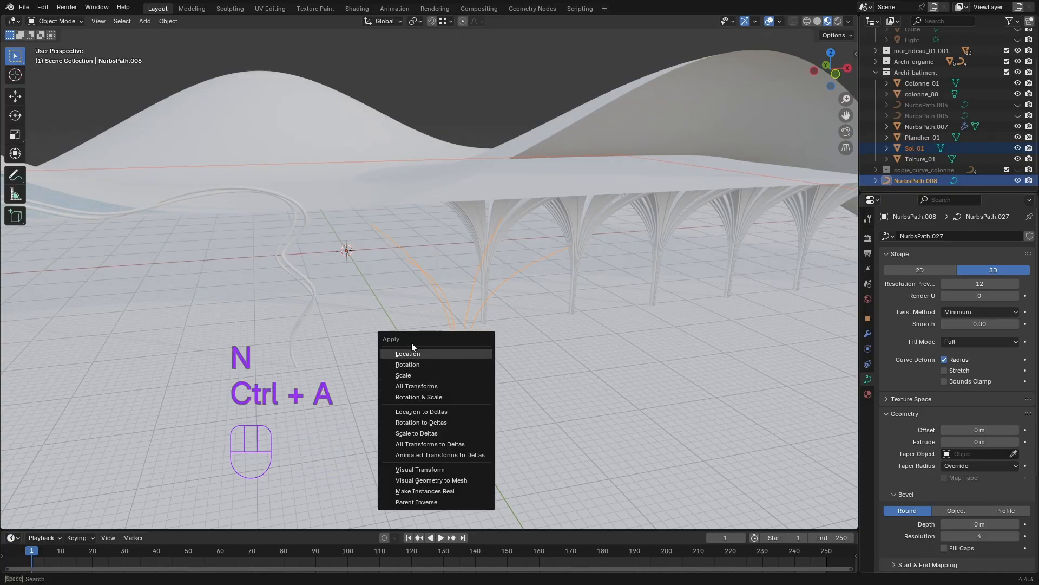
left_click(429, 386)
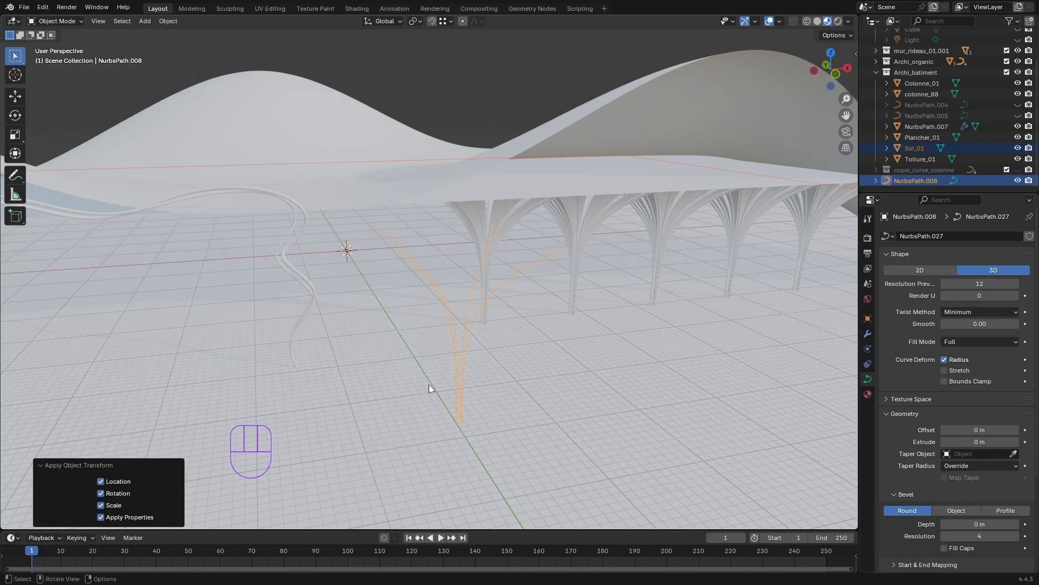
left_click(473, 102)
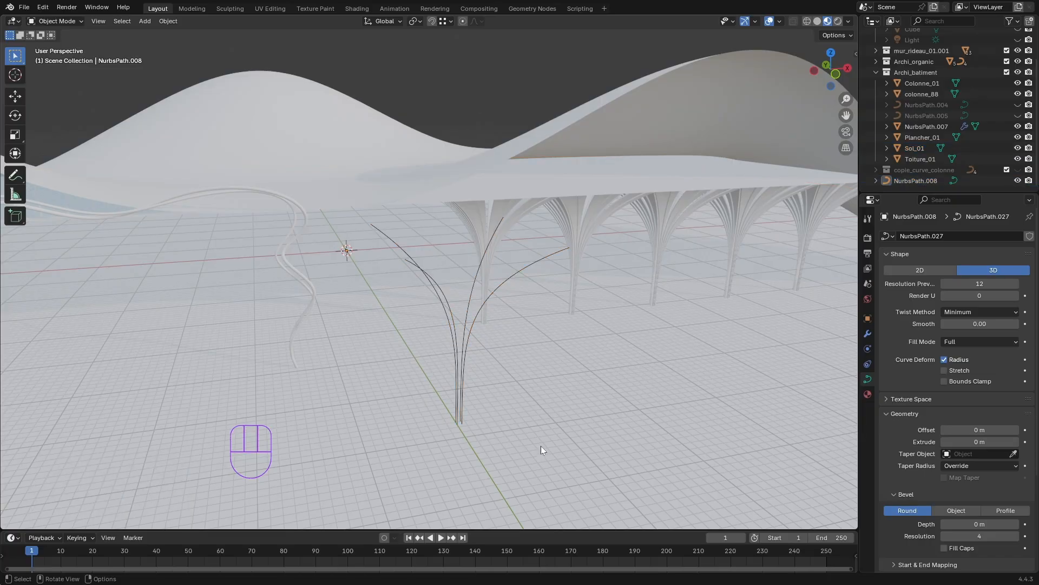
Step: Select the joined curve and check its location, rotation and scale values
middle_click_drag(541, 446, 497, 361)
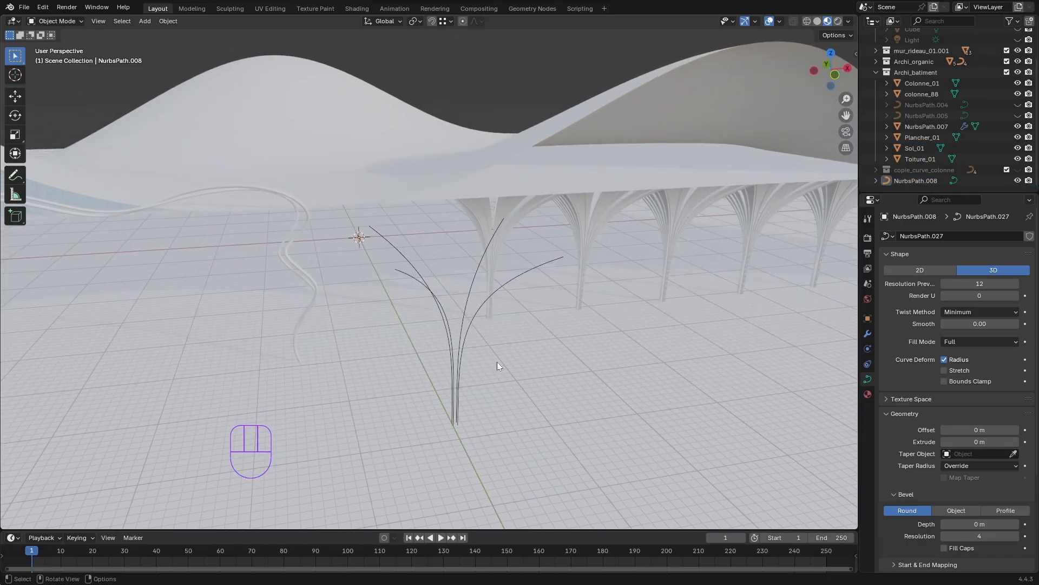
left_click(463, 350)
key("n")
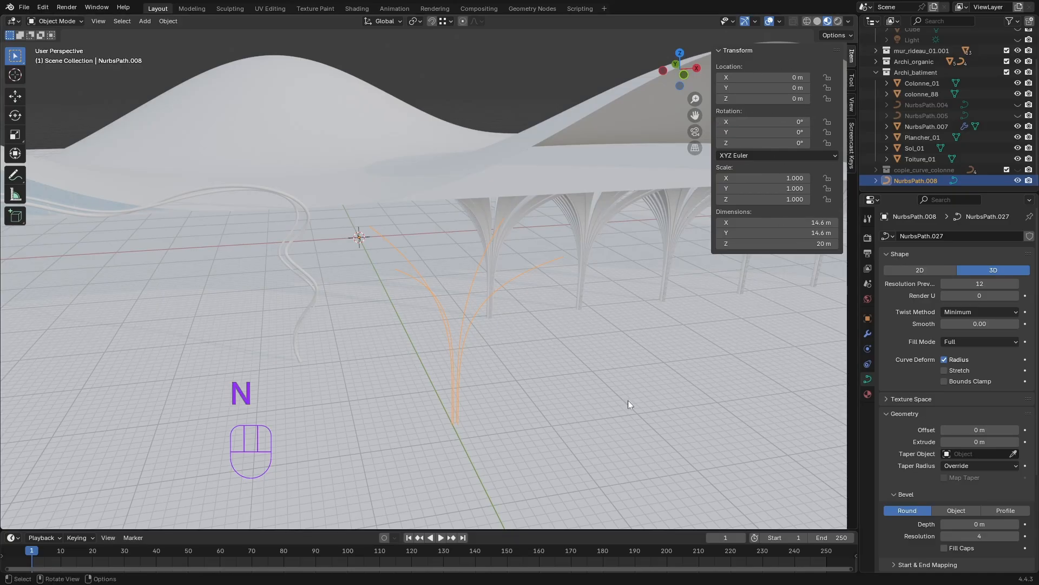
key("Escape")
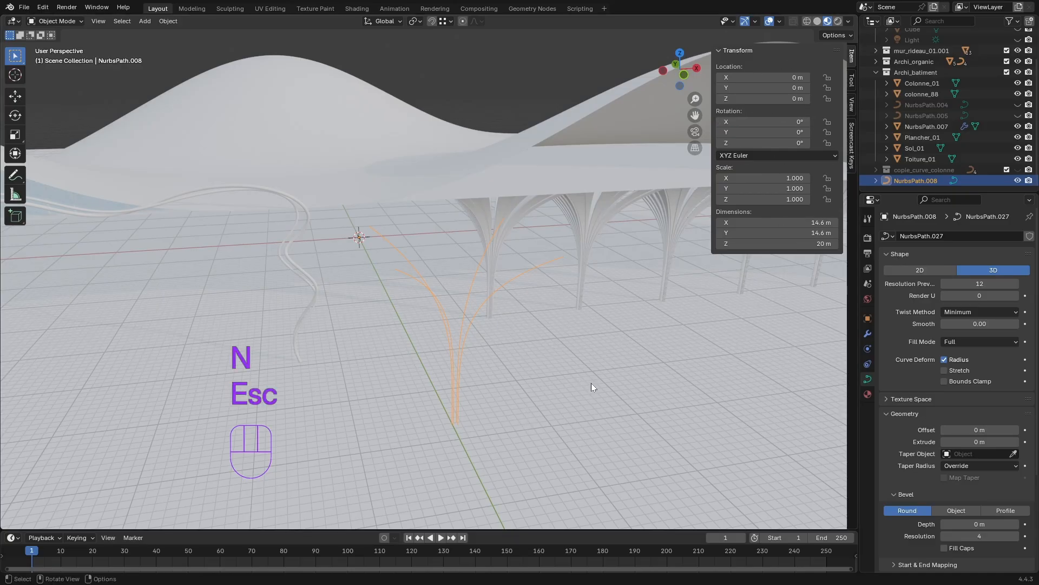
key("n")
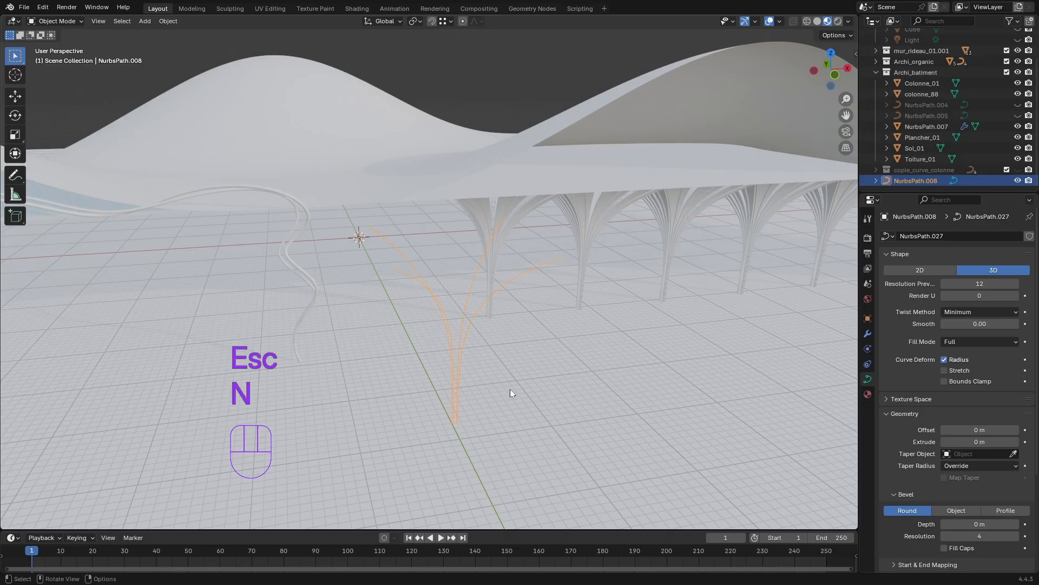
Step: Examine the joined curve's control points in Edit Mode, then return to Object Mode
middle_click_drag(510, 388, 502, 409)
key("Tab")
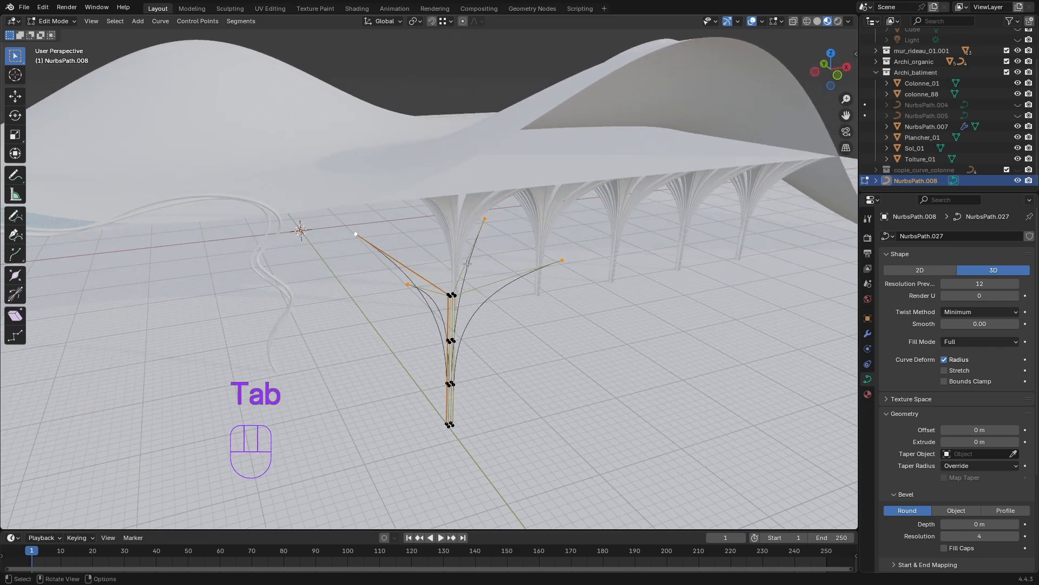
middle_click_drag(467, 263, 529, 310)
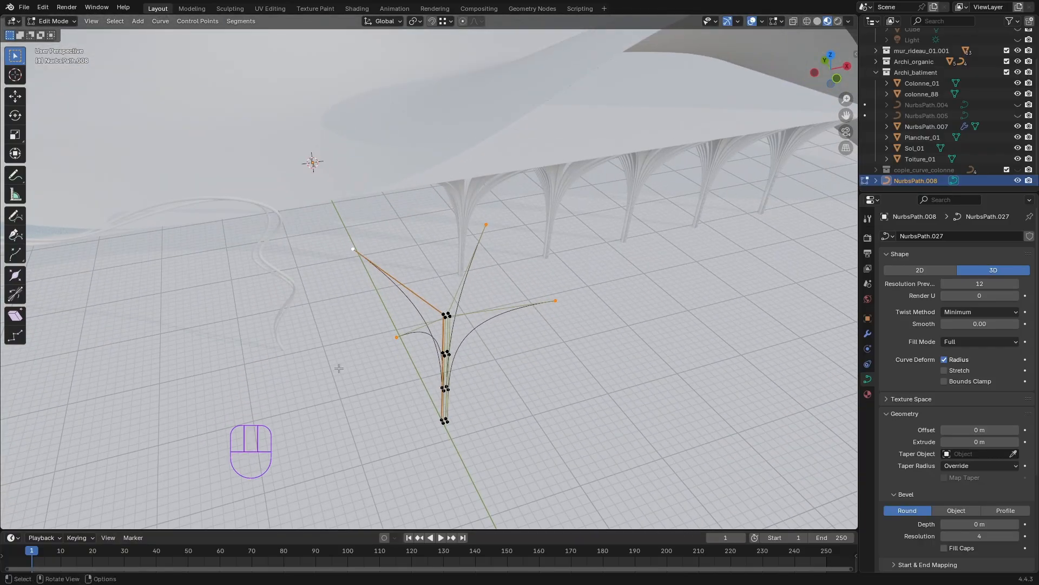
middle_click_drag(339, 368, 549, 196)
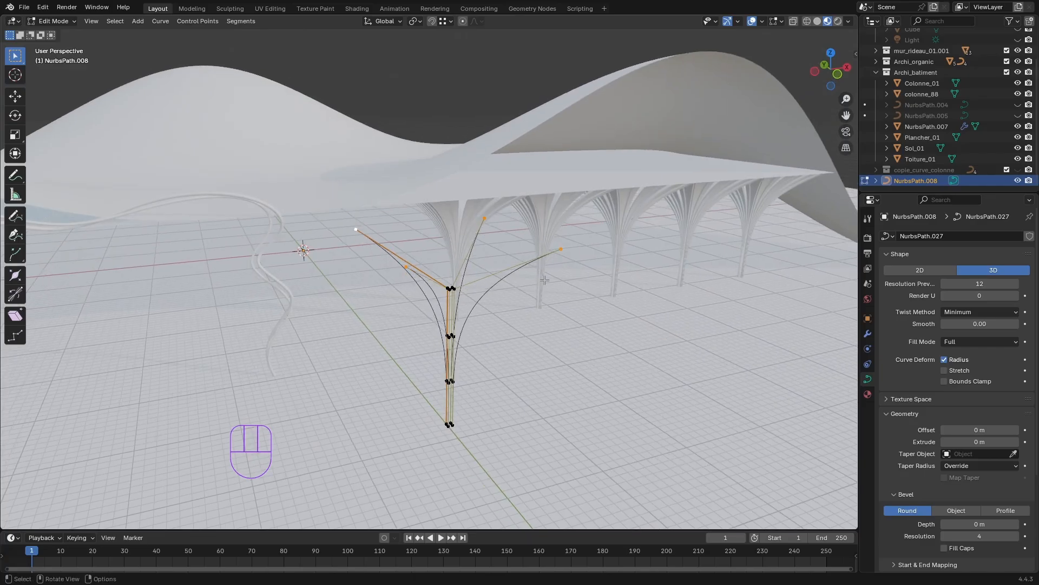
key("Tab")
Step: Convert the joined branch curve to a mesh
middle_click_drag(512, 339, 538, 382)
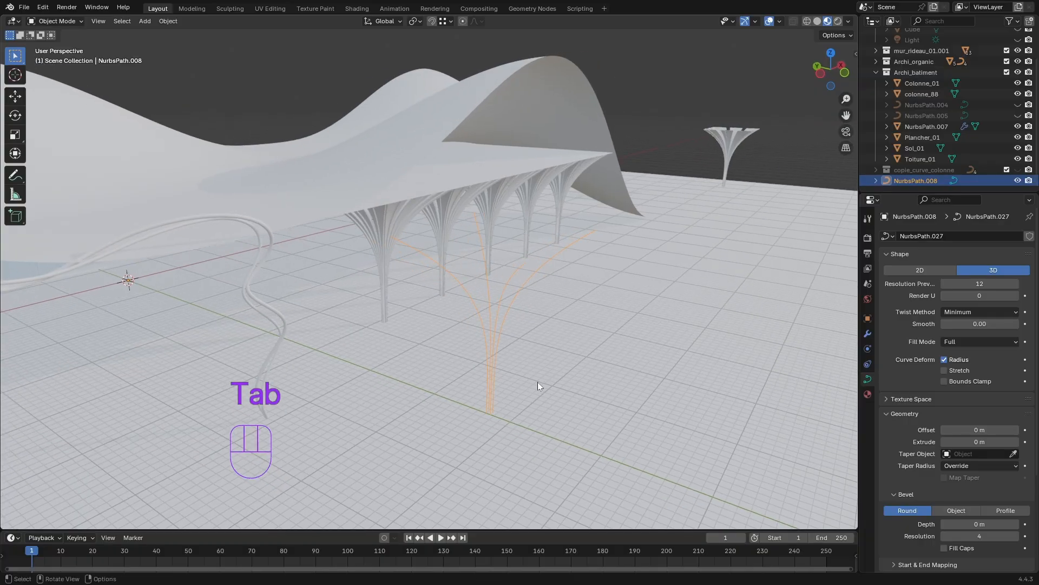
right_click(505, 315)
mouse_move(505, 315)
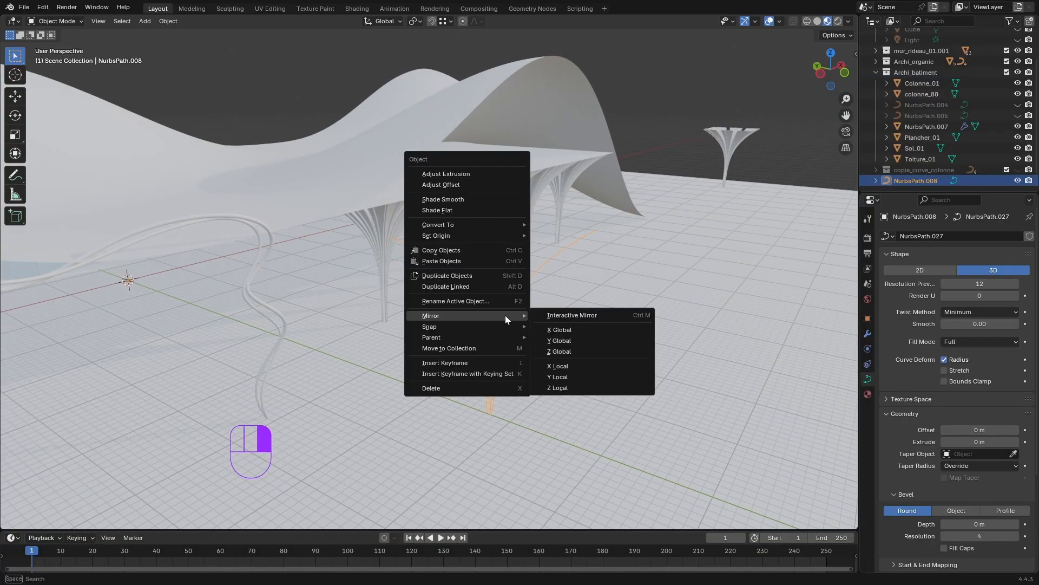
mouse_move(439, 225)
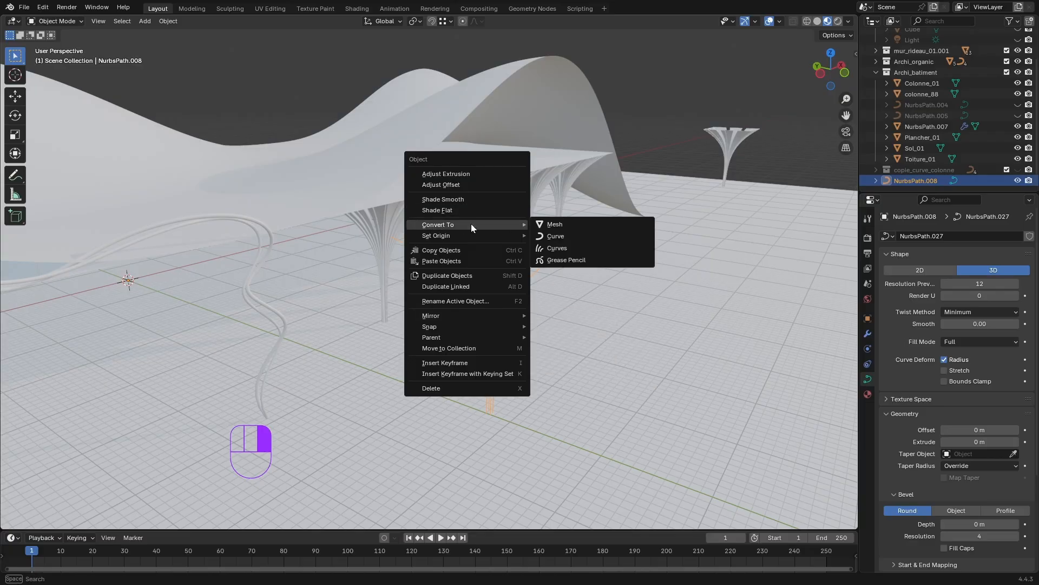
left_click(569, 223)
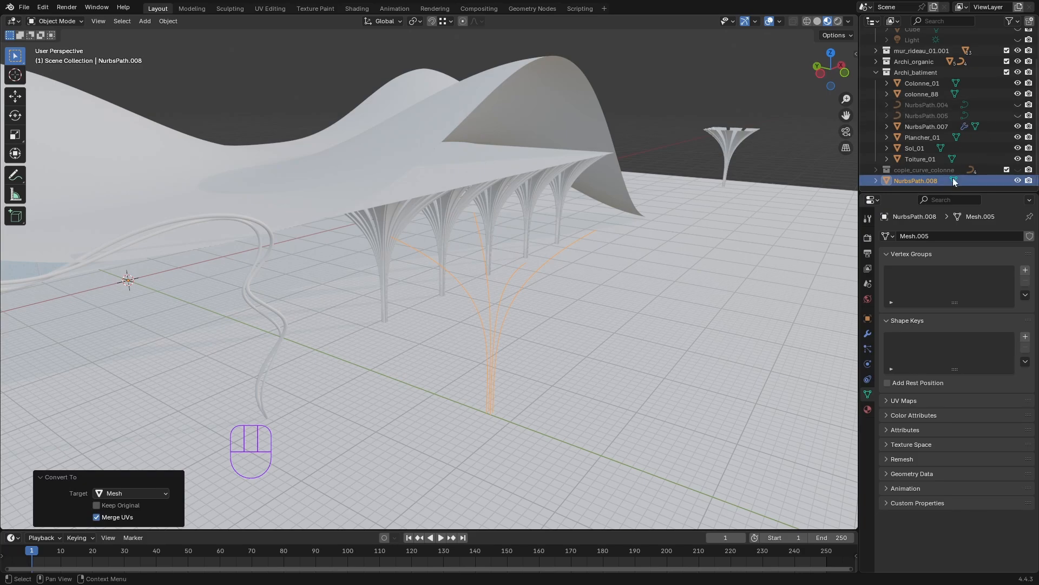
Step: Enter Edit Mode on the converted branch mesh and show its points in vertex select mode
middle_click_drag(657, 345, 525, 361)
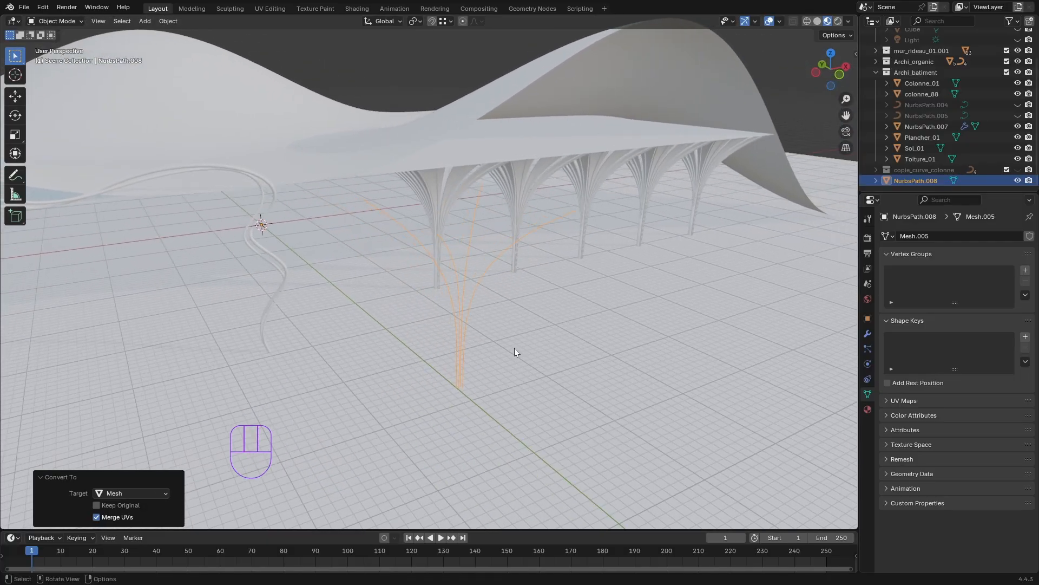
key("Tab")
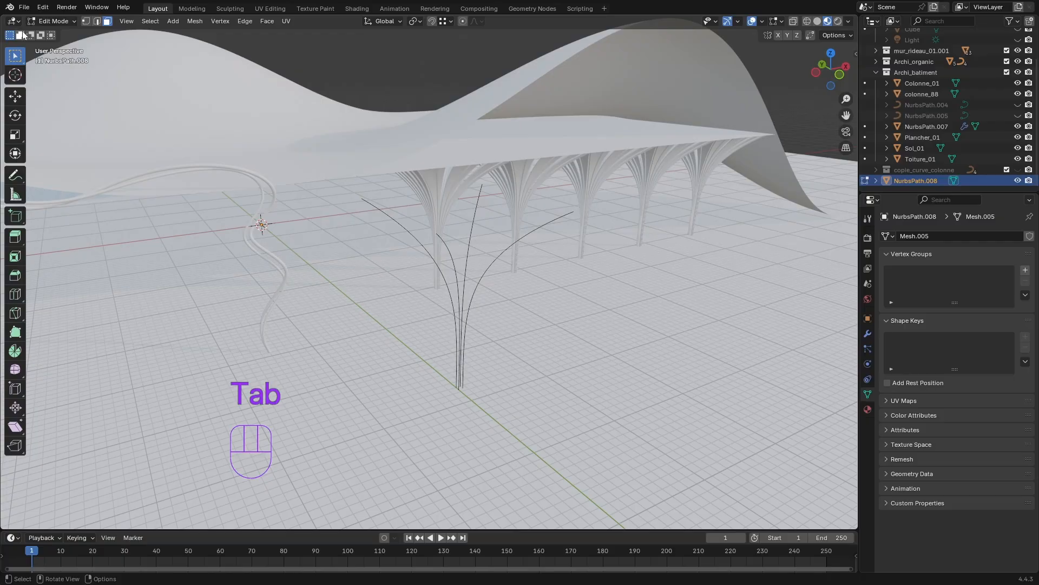
middle_click_drag(513, 348, 487, 367)
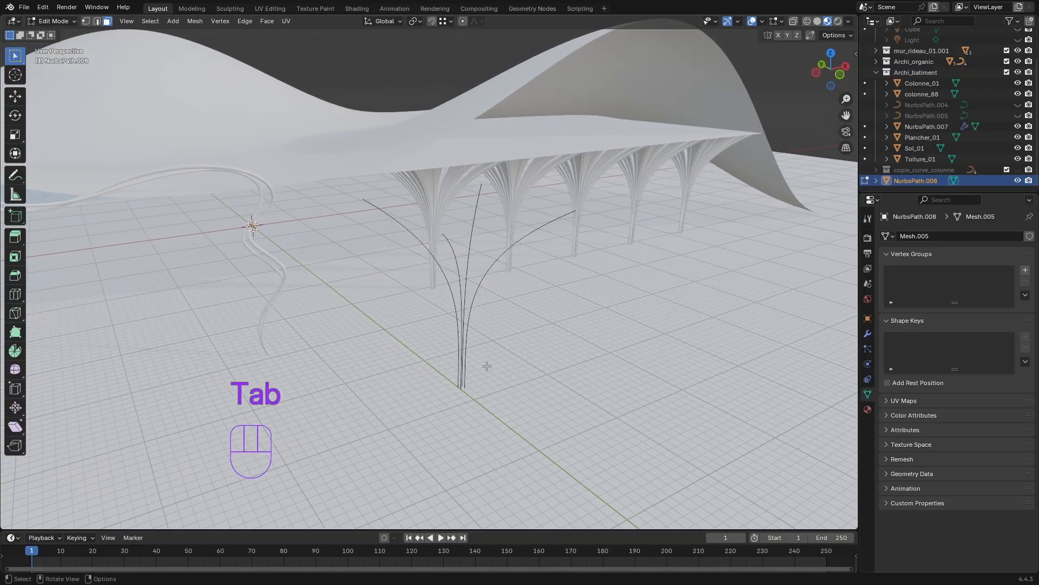
scroll(459, 319, "up", 2)
middle_click_drag(513, 319, 522, 320)
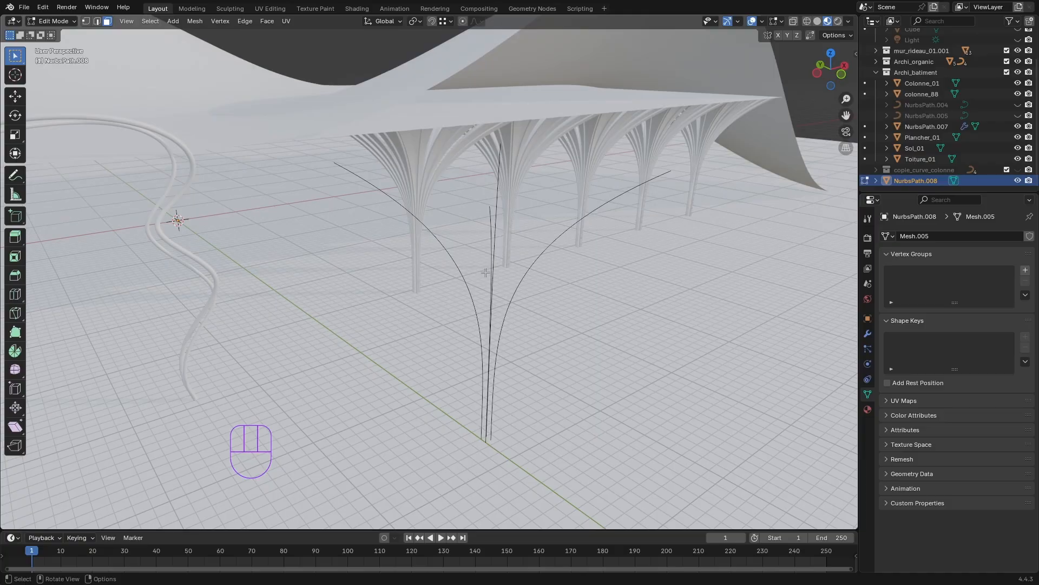
middle_click_drag(499, 290, 441, 298)
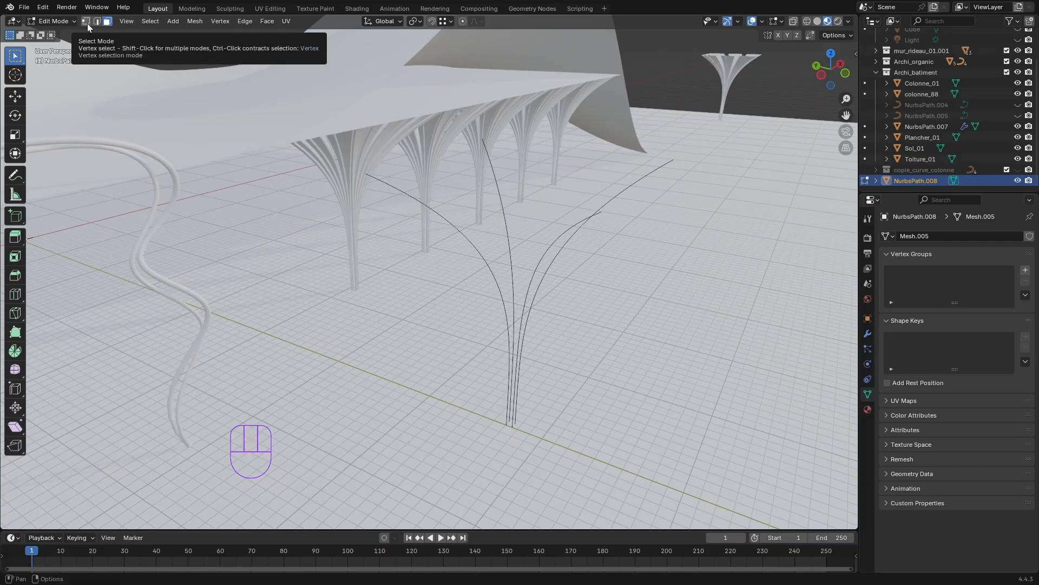
left_click(88, 23)
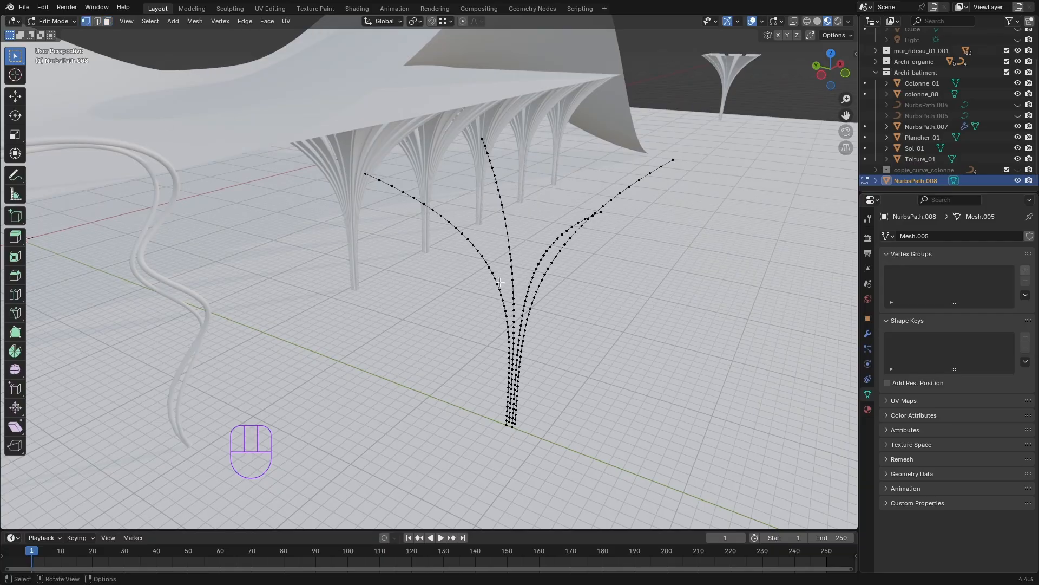
Step: Switch to edge select mode, loop-select two adjacent branch curves and fill between them with Bridge Edge Loops
middle_click_drag(512, 405, 491, 393)
left_click(100, 23)
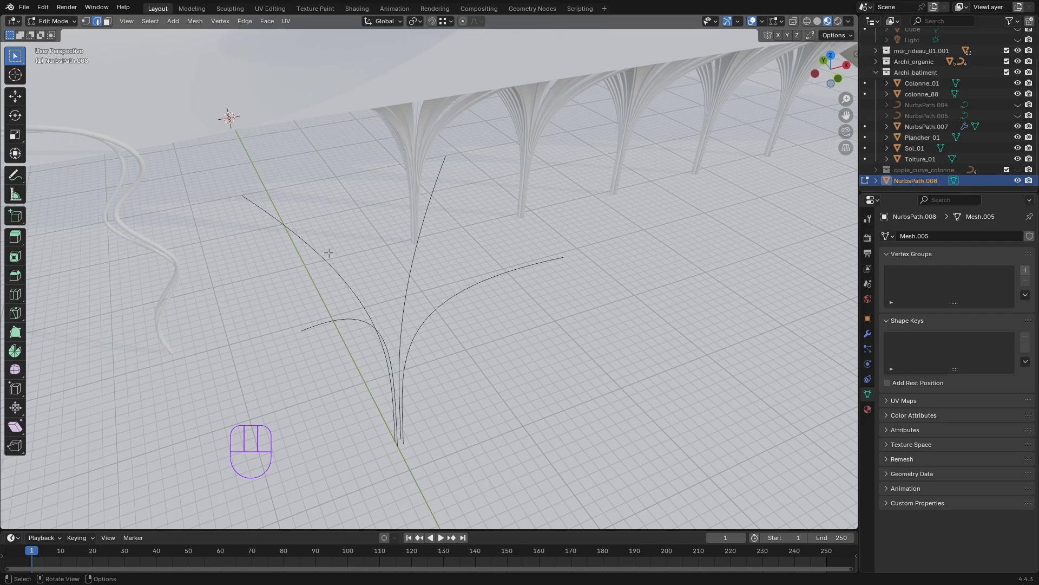
middle_click_drag(330, 253, 315, 245)
middle_click_drag(272, 161, 353, 278)
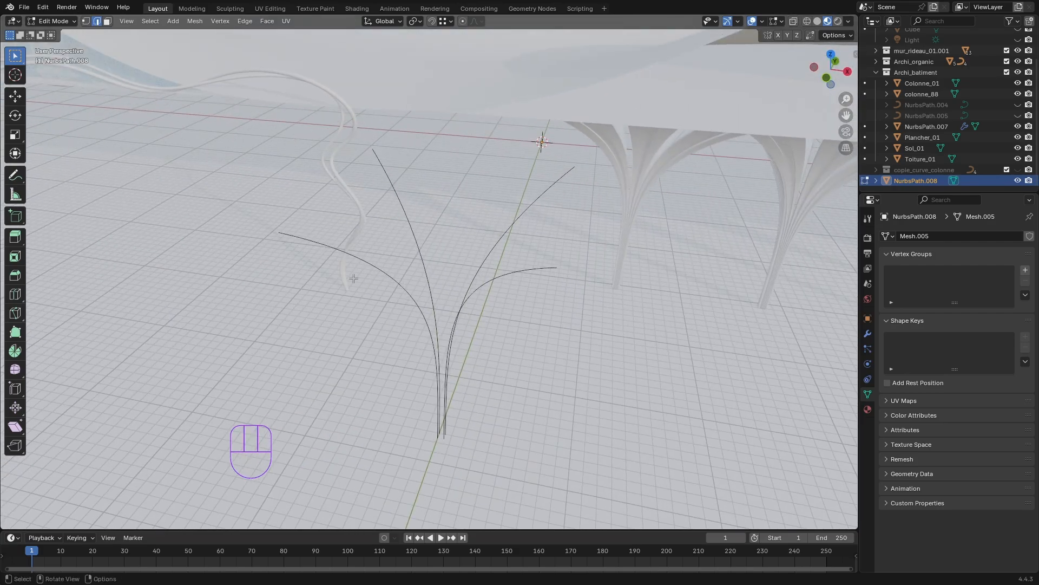
left_click(384, 272, "alt")
middle_click_drag(414, 440, 553, 292)
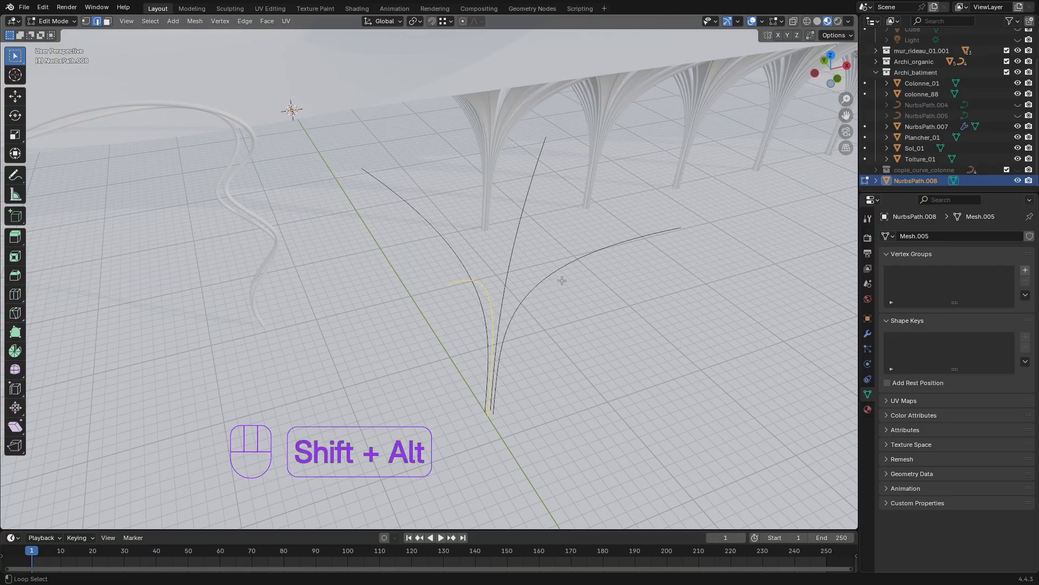
left_click(554, 271, "alt+shift")
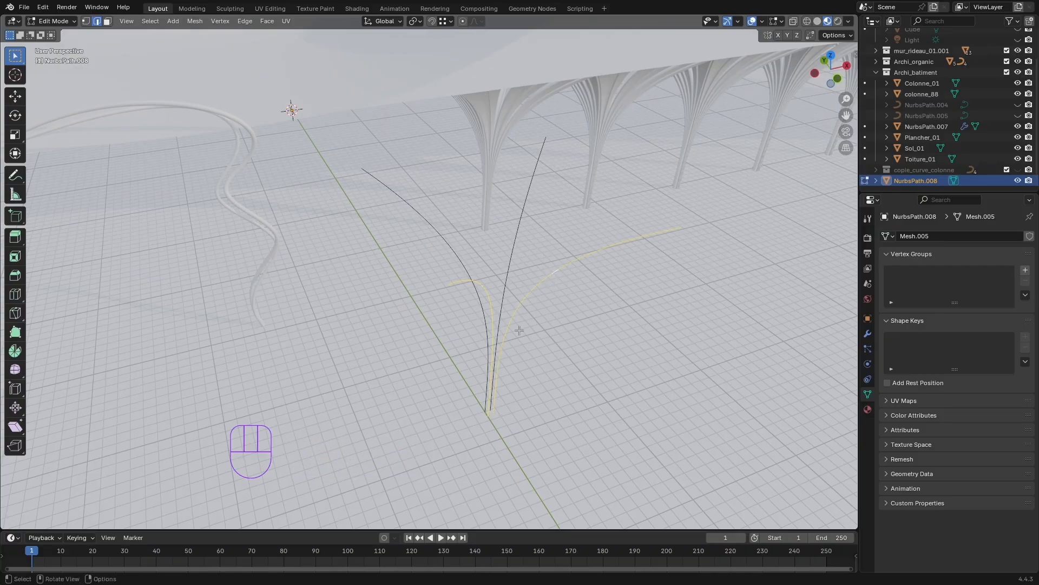
mouse_move(557, 326)
middle_mouse_down()
mouse_move(543, 306)
mouse_move(558, 313)
middle_mouse_up()
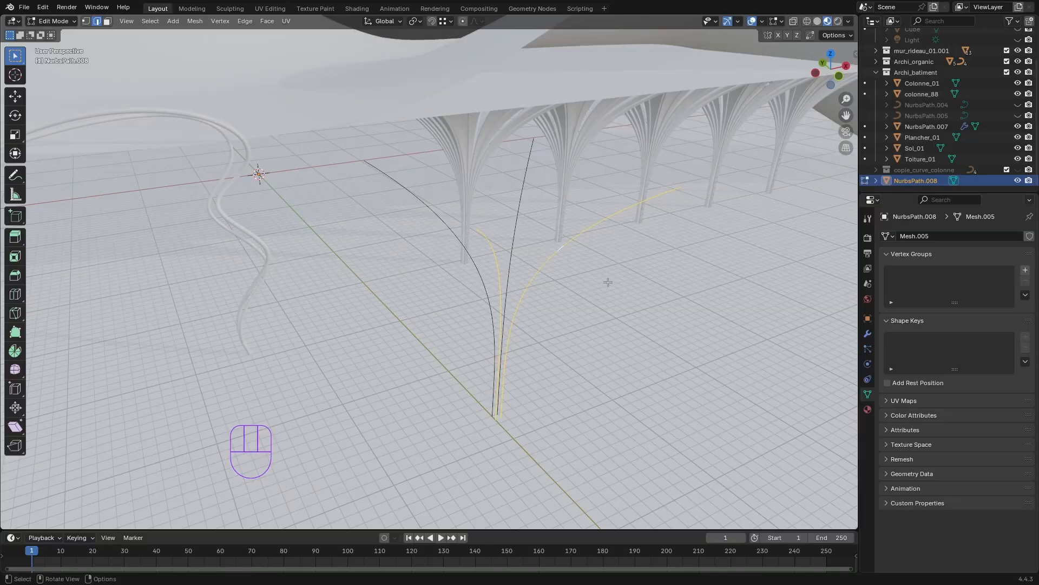
key("ctrl+e")
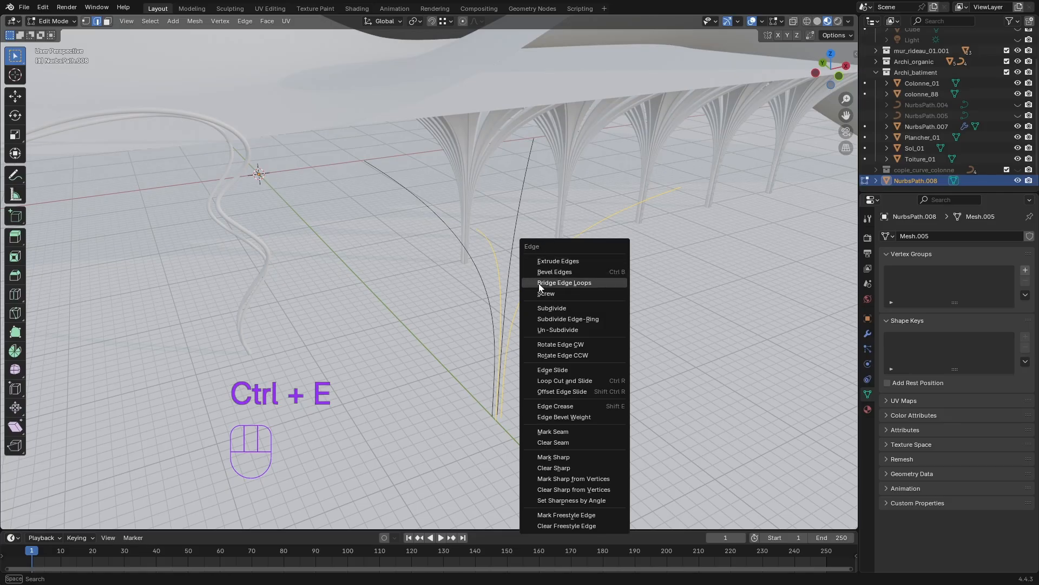
left_click(584, 288)
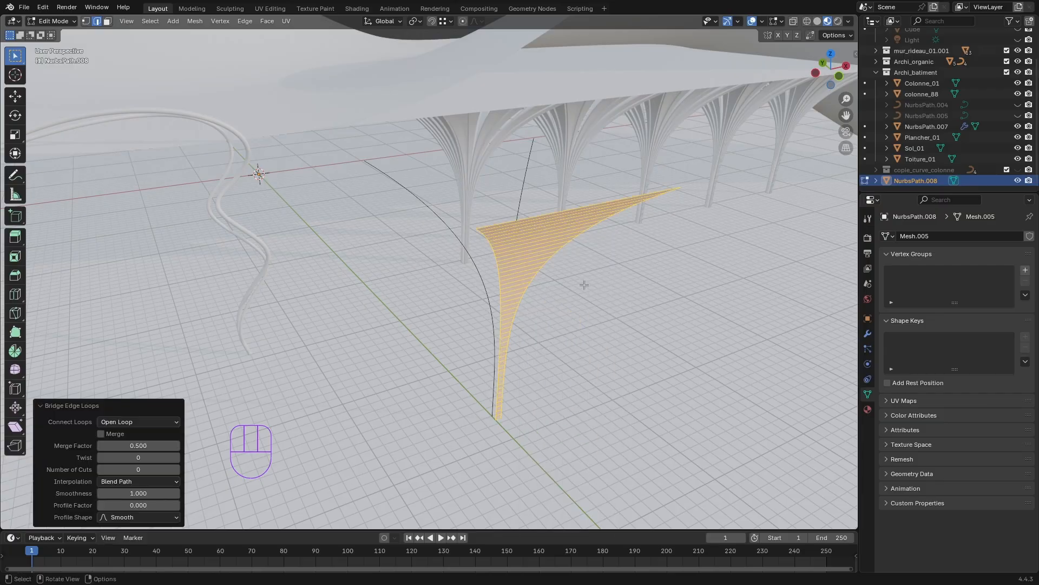
Step: Bridge the bridged surface's outer edge to the adjacent free branch curve to form the column's second side
middle_click_drag(579, 290, 467, 228)
left_click(594, 346)
left_click(481, 233, "alt")
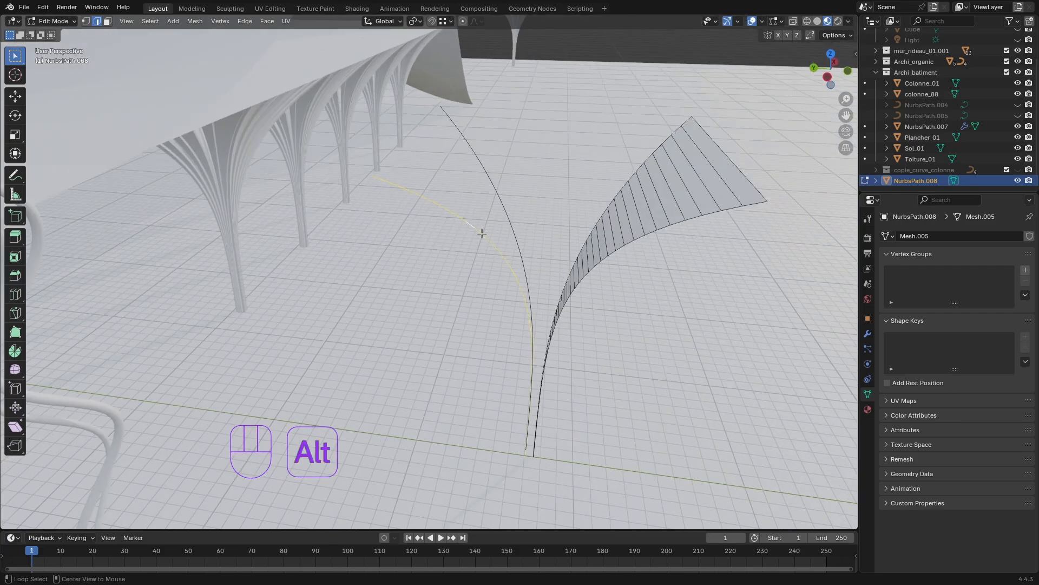
left_click(627, 244, "alt+shift")
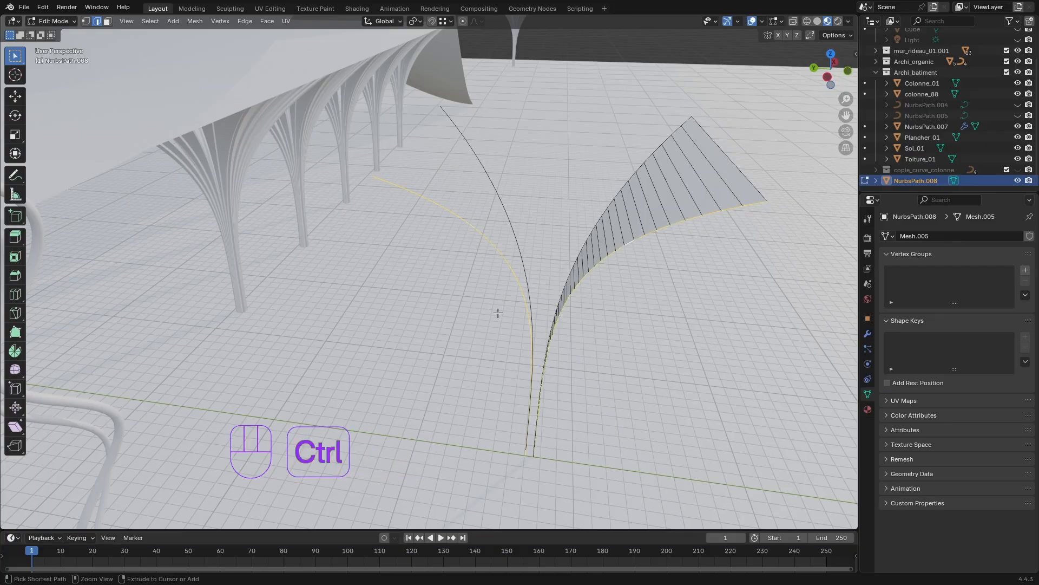
key("ctrl+e")
left_click(474, 316)
Step: Bridge the second side's outer edge to the last free branch curve to form the third side
middle_click_drag(474, 316, 555, 320)
left_click(462, 165, "alt+shift")
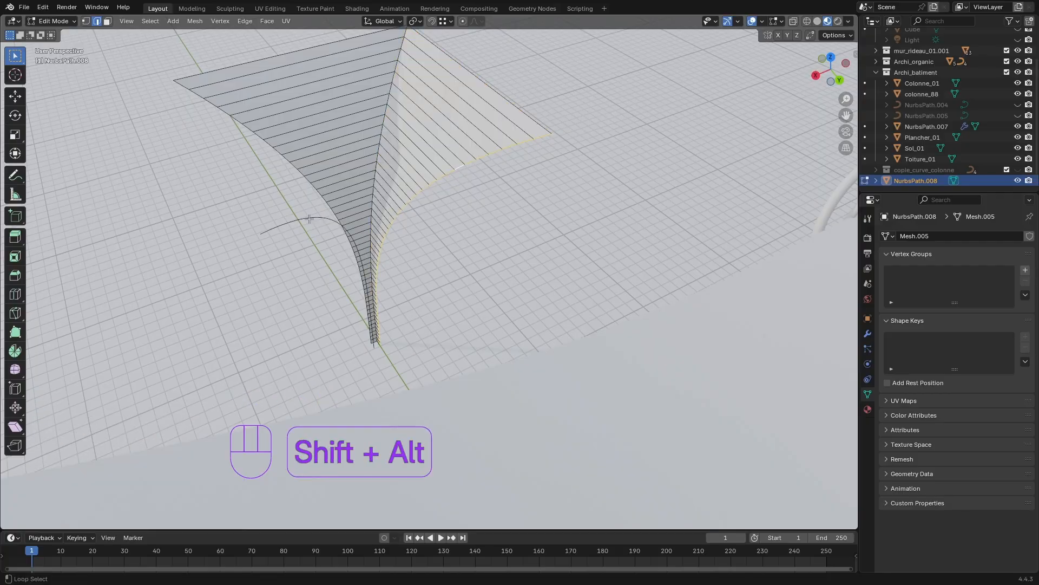
left_click(310, 219, "alt+shift")
key("ctrl+e")
left_click(310, 219)
Step: Bridge the two remaining open vertical edges to close the column's fourth side
middle_click_drag(310, 219, 409, 279)
left_click(524, 255, "alt")
left_click(523, 253, "alt+shift")
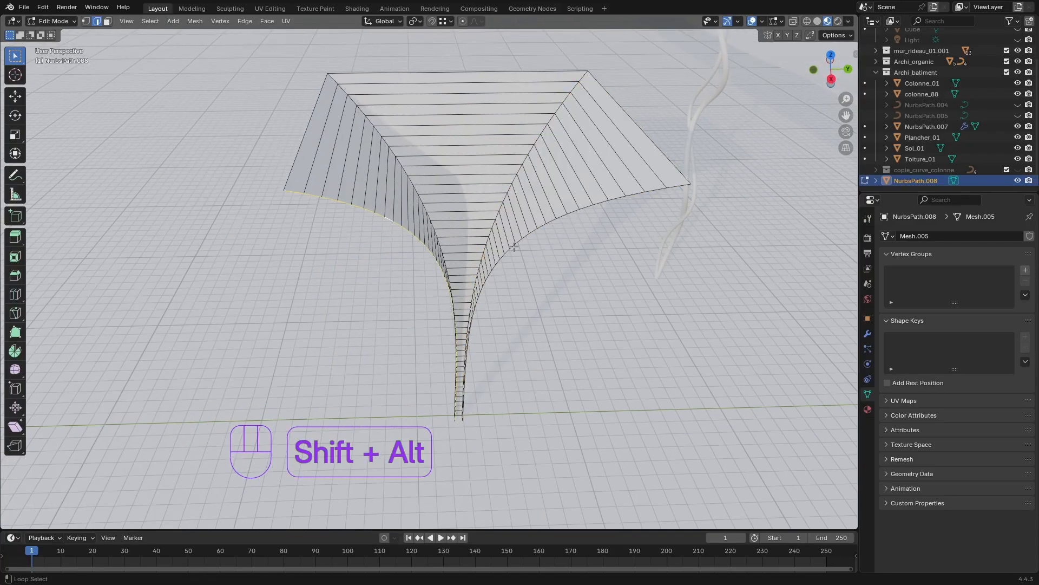
key("ctrl+e")
left_click(523, 253)
Step: Switch to face select mode and loop-select the vertical face strips of the column's sides one after another
middle_click_drag(523, 253, 476, 234)
left_click(451, 194, "alt")
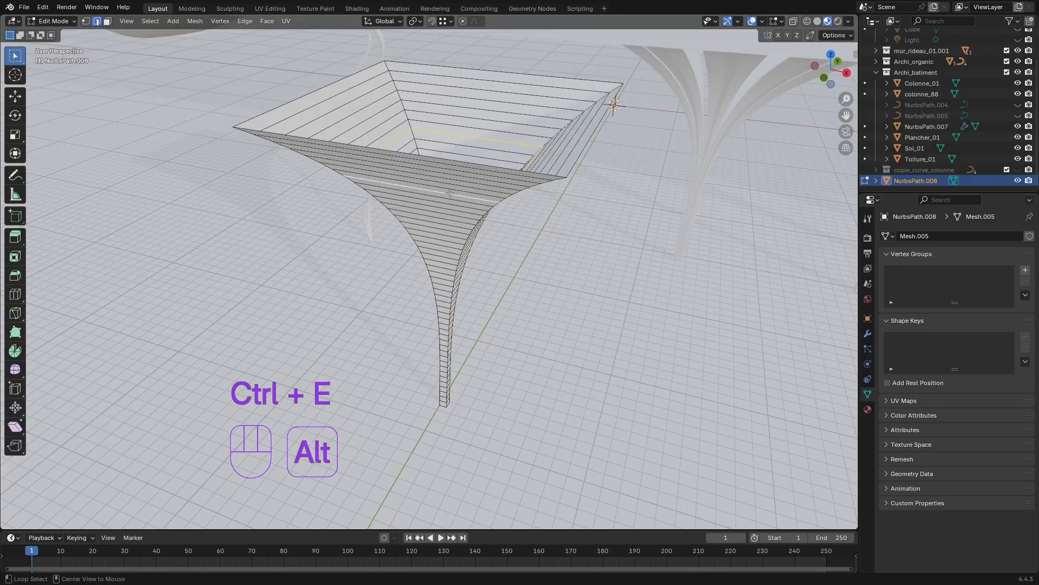
left_click(110, 22)
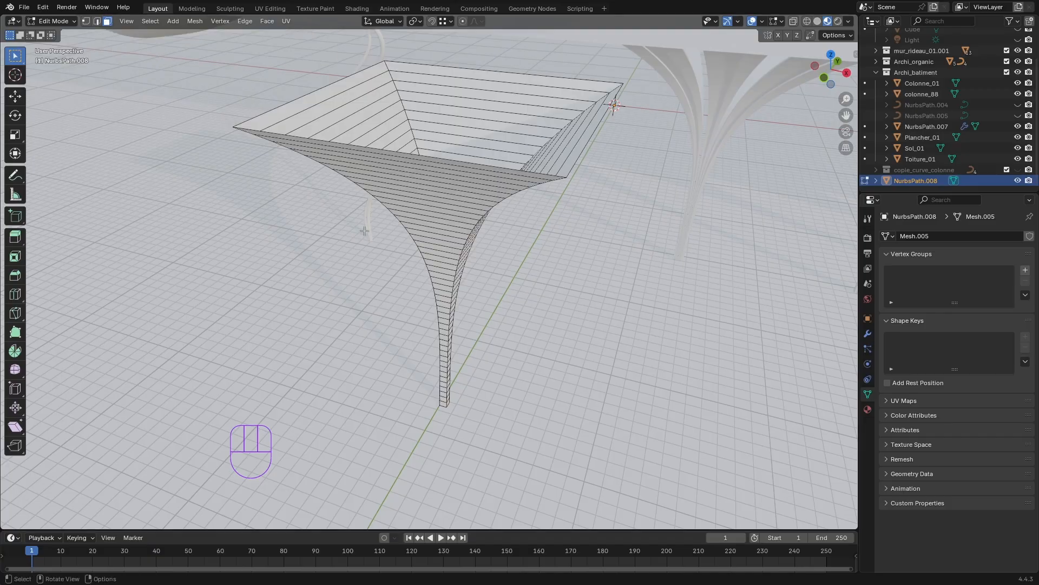
left_click(450, 195, "alt")
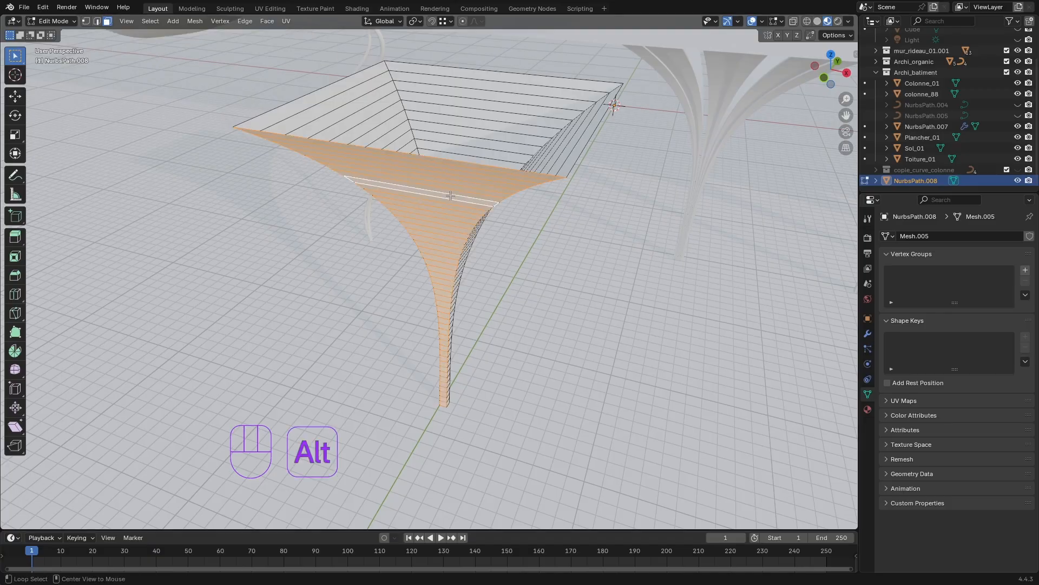
left_click(361, 118, "alt")
left_click(517, 105, "alt")
left_click(563, 159, "alt")
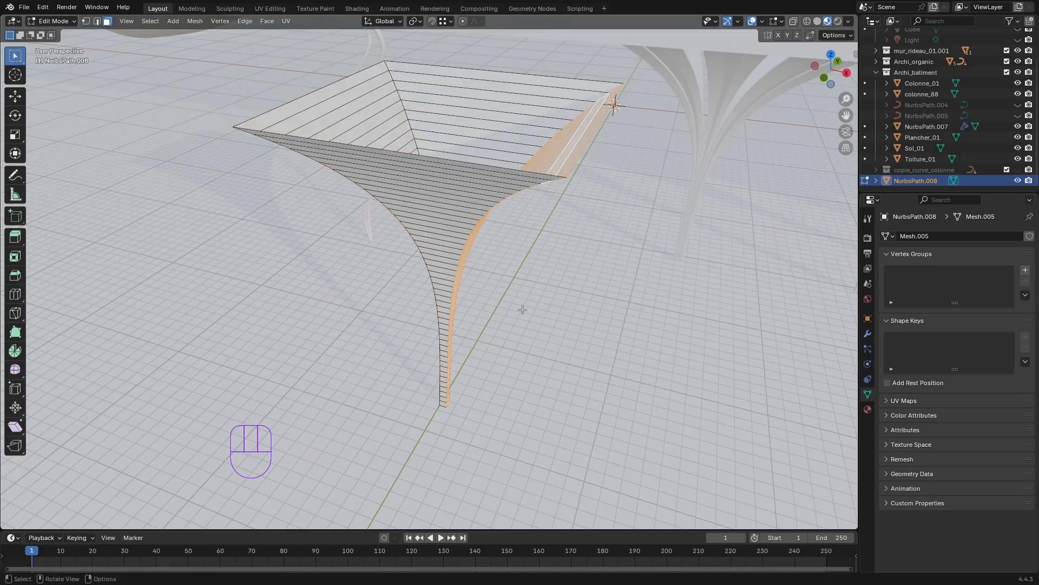
Step: Test selecting single horizontal faces on one side of the column, then loop-select that side's entire vertical face strip
middle_click_drag(520, 301, 436, 156)
left_click(436, 155, "alt")
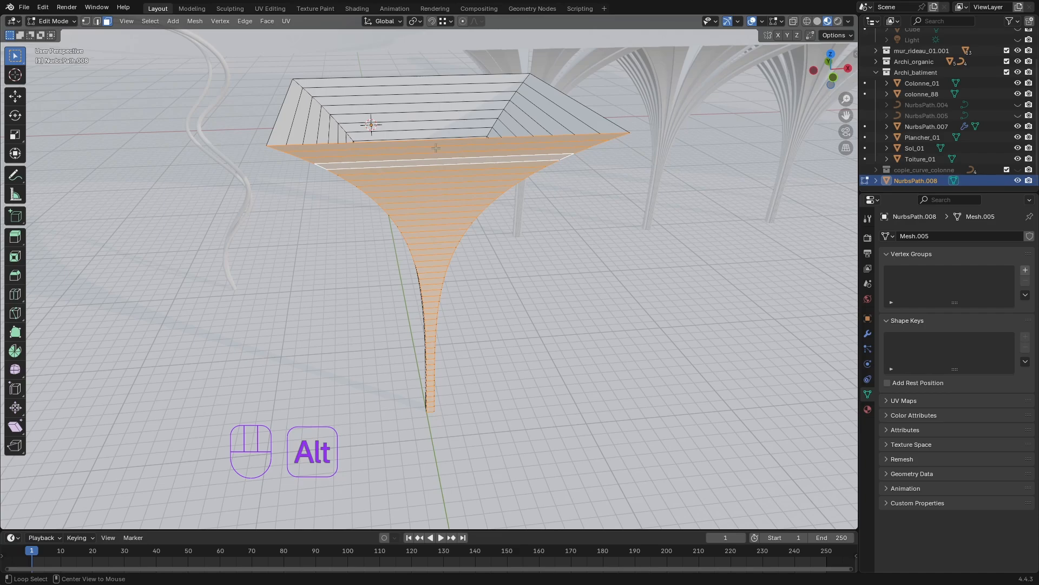
middle_click_drag(429, 343, 571, 230, "alt")
left_click(571, 229)
left_click(442, 184, "alt")
left_click(442, 203, "alt")
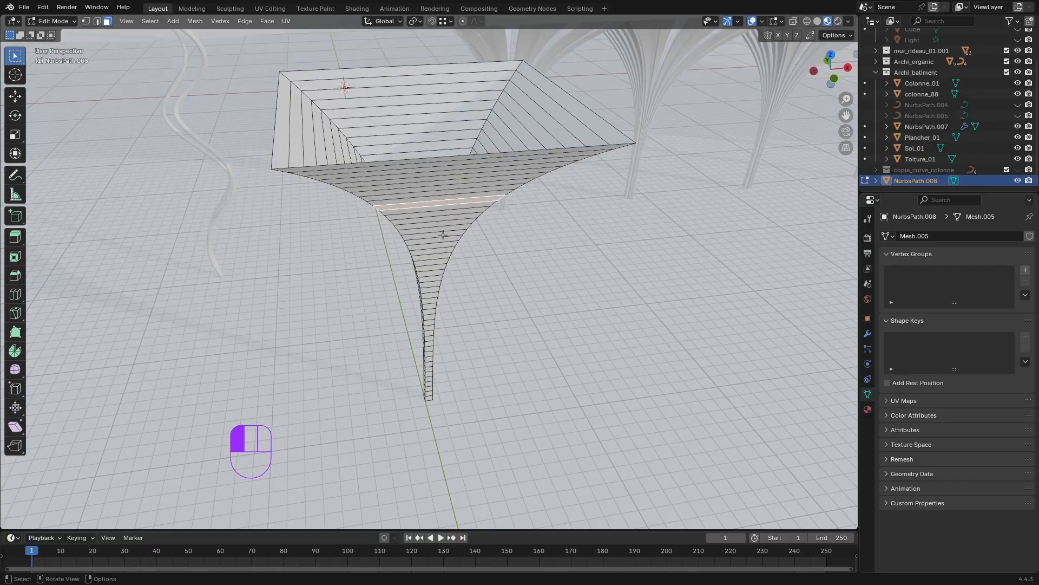
left_click(444, 234, "alt")
left_click(437, 274, "alt")
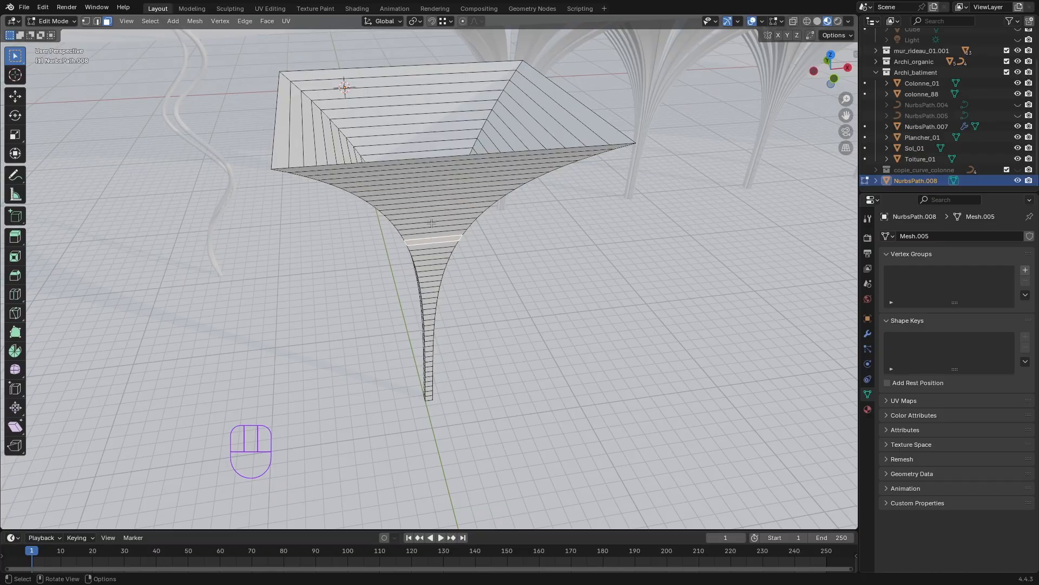
middle_click_drag(432, 219, 450, 192)
left_click(450, 191, "alt")
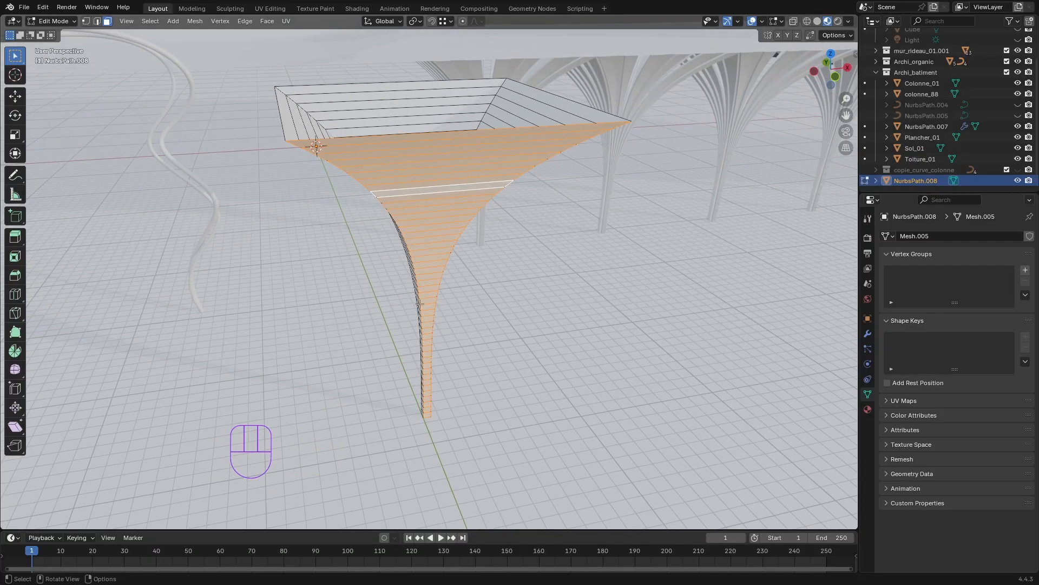
Step: Subdivide the selected vertical face strip of the column
middle_click_drag(420, 305, 364, 182)
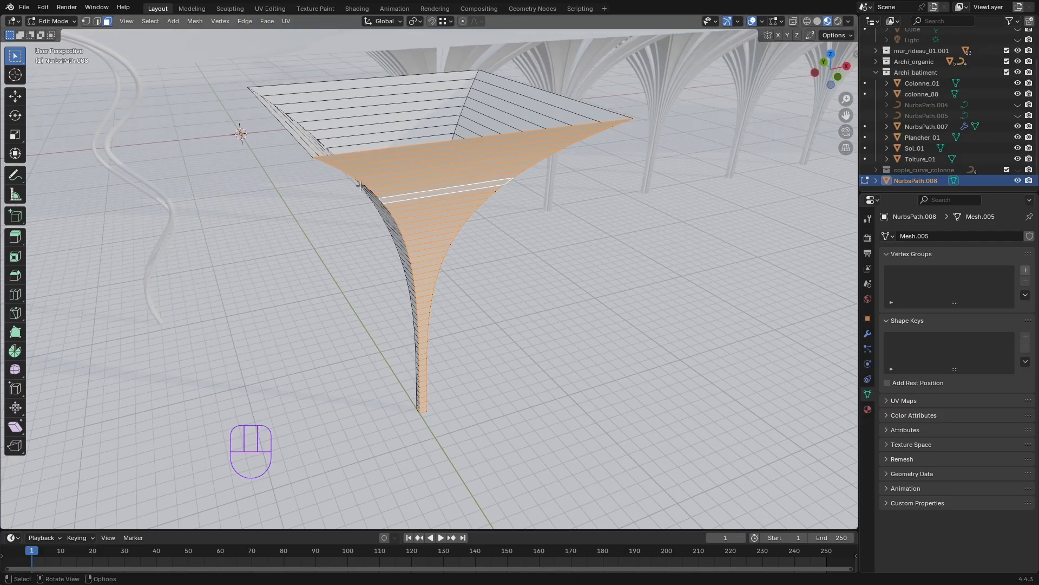
middle_click_drag(444, 227, 459, 298)
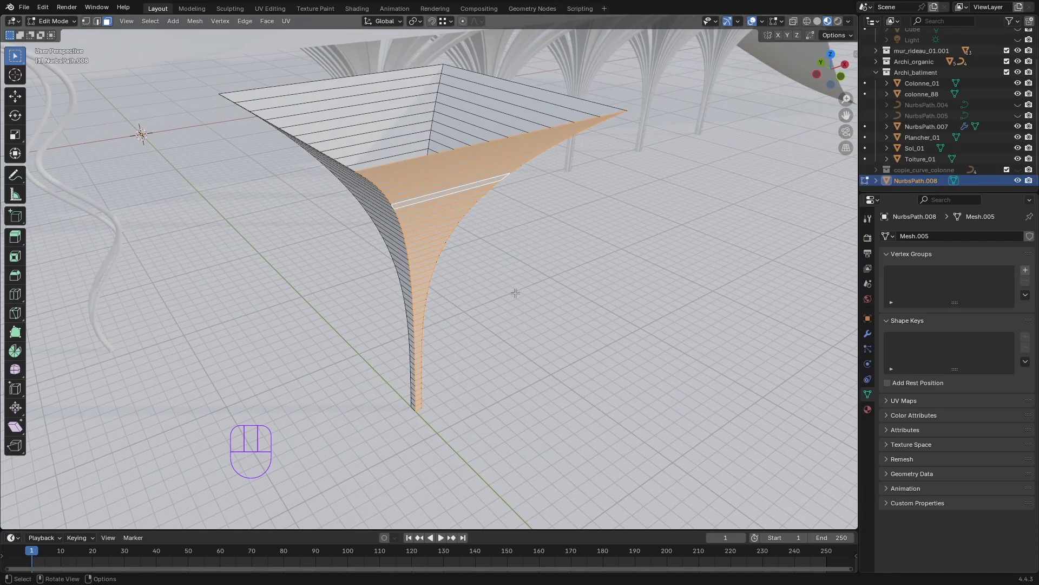
middle_click_drag(521, 291, 461, 118)
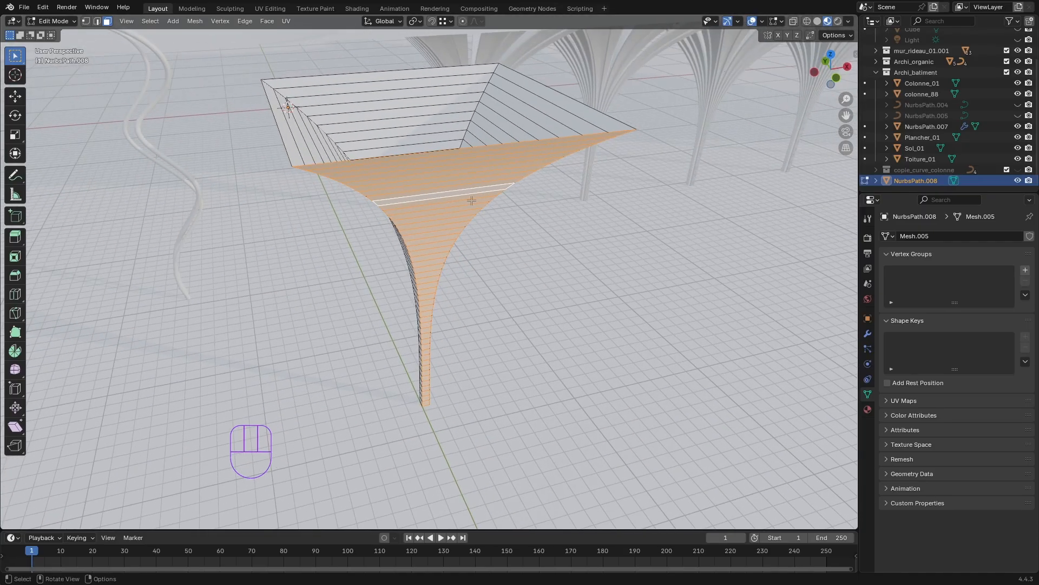
middle_click_drag(564, 230, 595, 185, "shift")
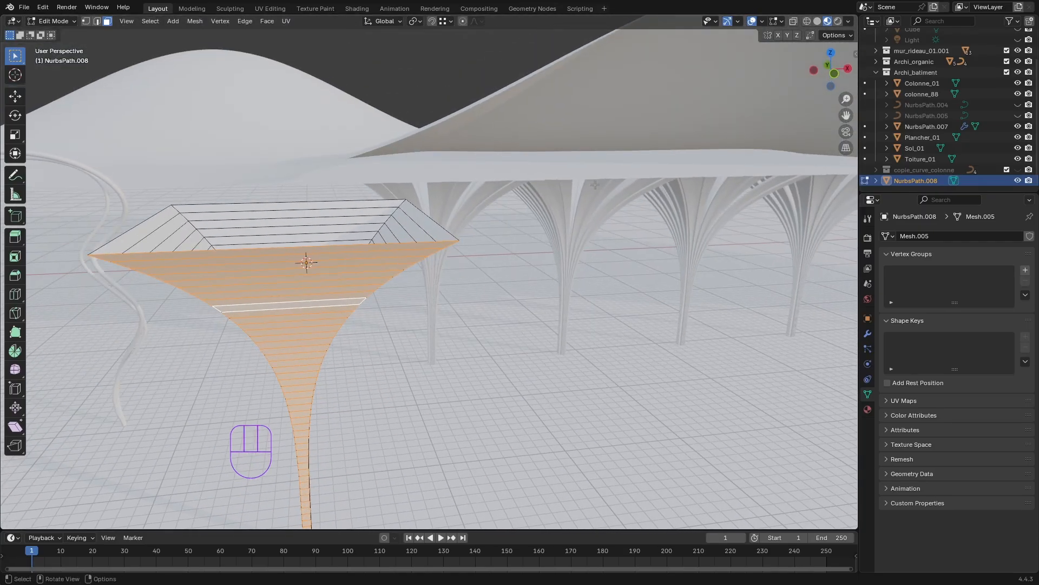
middle_click_drag(481, 319, 528, 282, "shift")
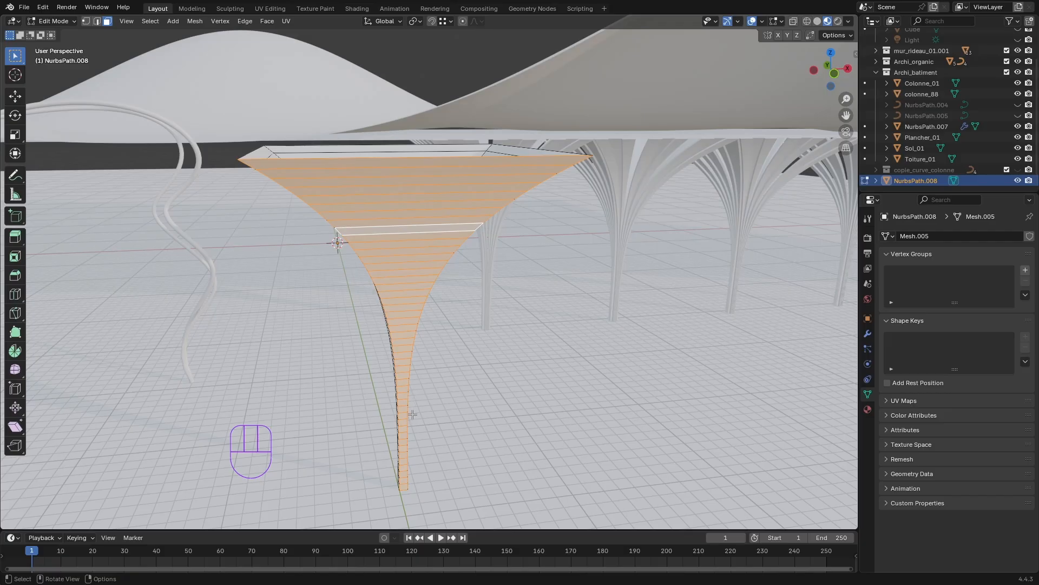
right_click(397, 207)
left_click(350, 209)
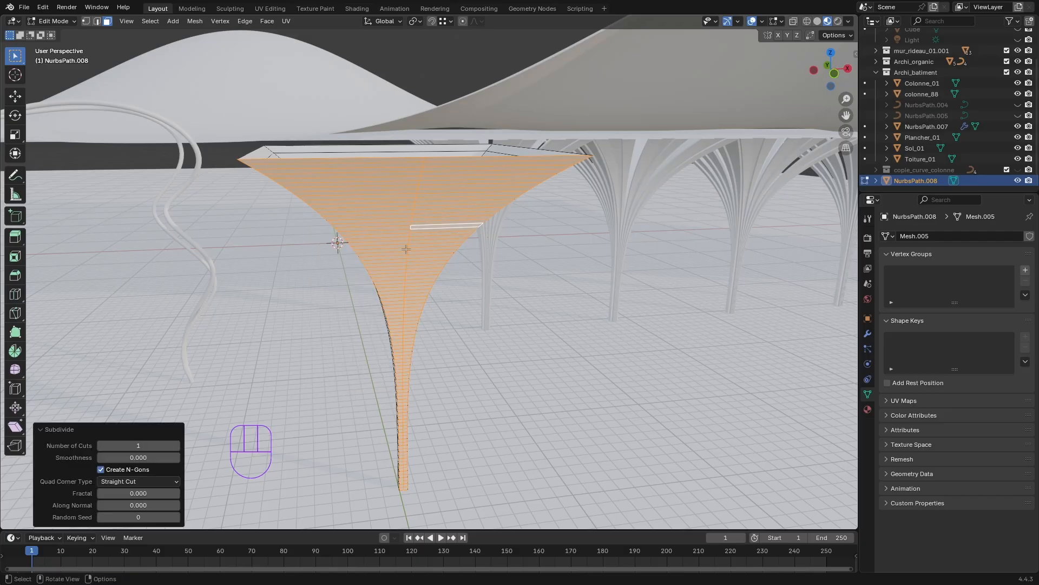
Step: Set the subdivision's number of cuts to 10 and deselect the faces
middle_click_drag(406, 249, 373, 314)
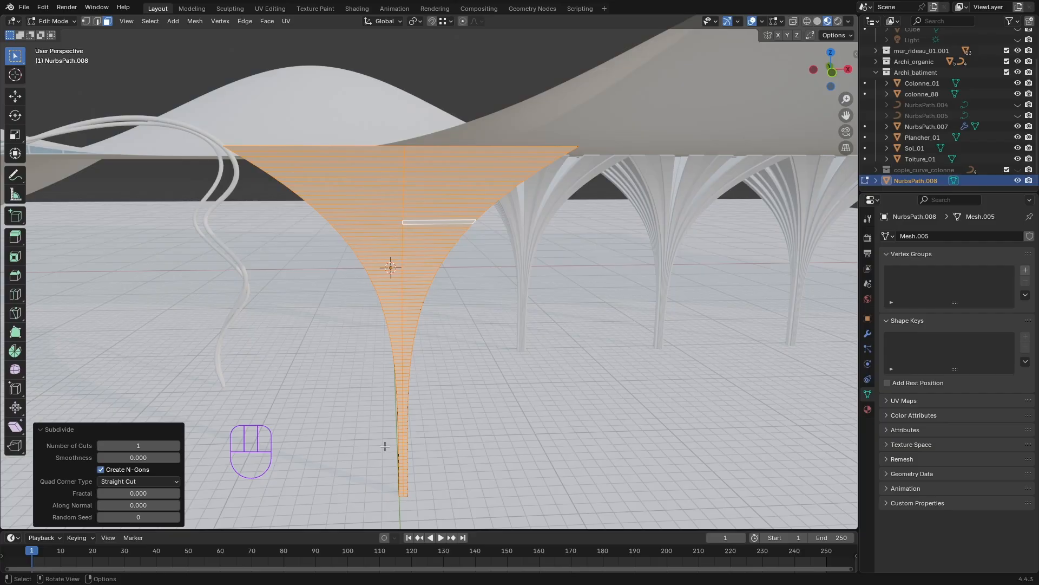
left_click(177, 446)
left_click(176, 445)
left_click(176, 445)
left_click(177, 446)
left_click(176, 445)
left_click(176, 446)
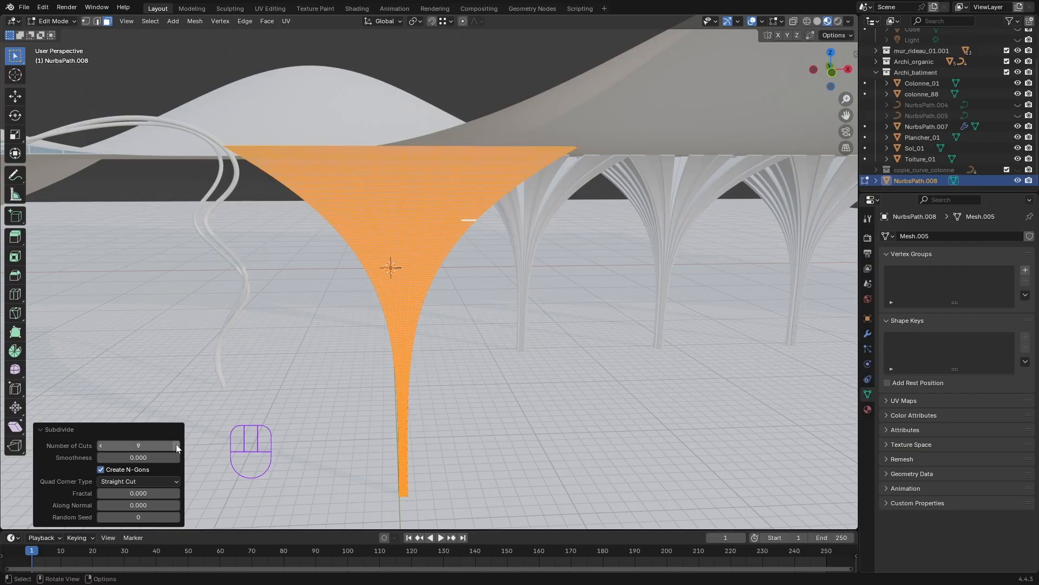
middle_click_drag(338, 249, 323, 297)
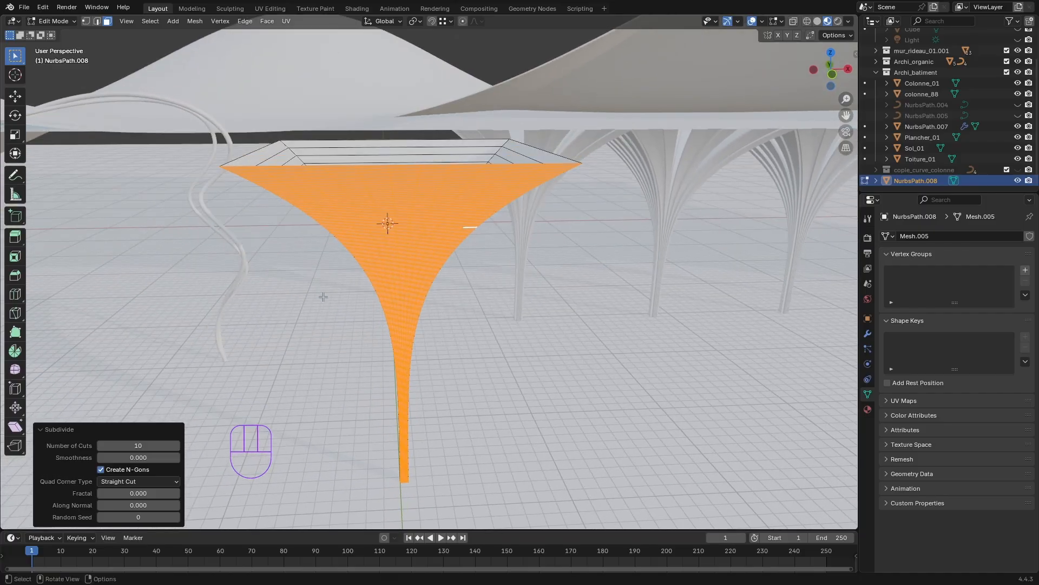
left_click(299, 319)
Step: Try to loop-select the vertical face strips on the column's undivided sides, from outside and inside
middle_click_drag(334, 401, 421, 405)
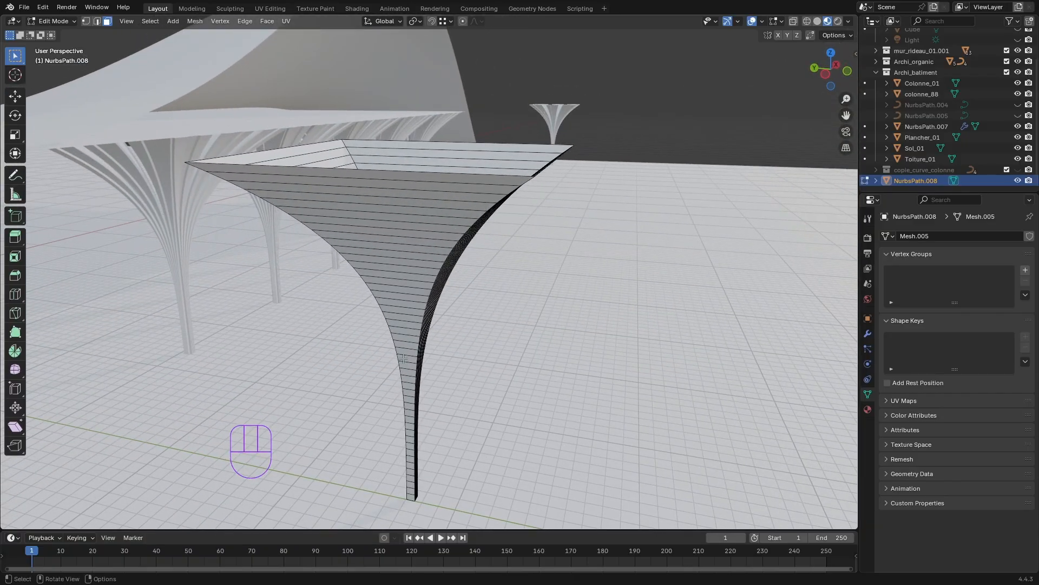
left_click(416, 205, "alt")
left_click(416, 205, "alt")
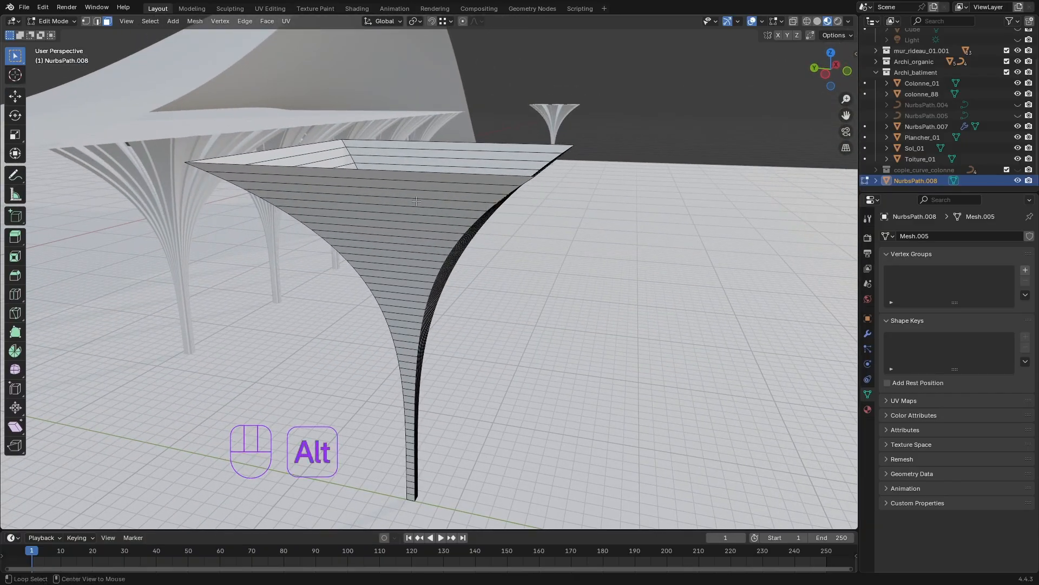
middle_click_drag(416, 205, 464, 173)
left_click(464, 174, "alt")
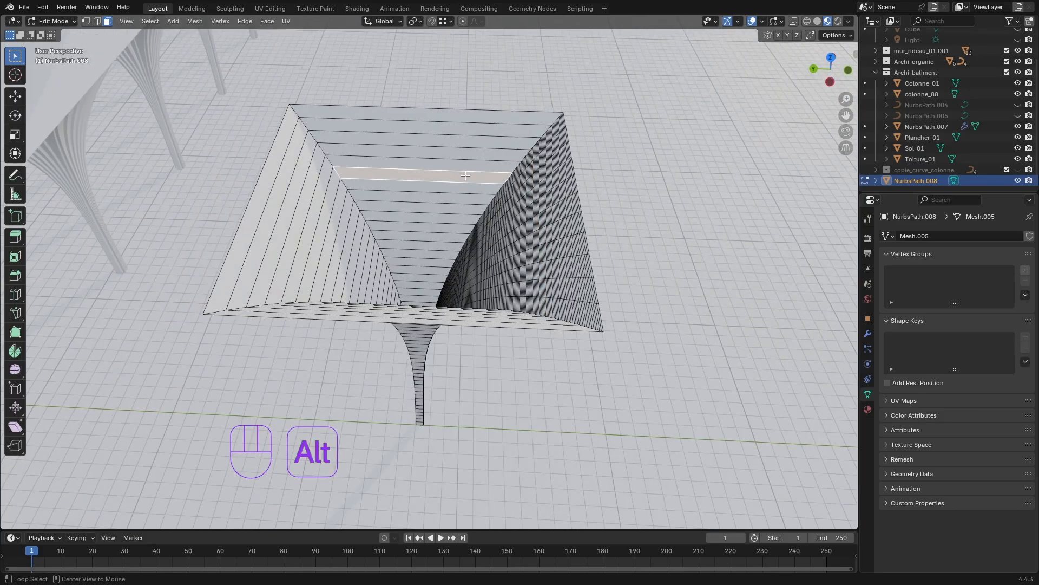
left_click(447, 206, "alt")
left_click(442, 233, "alt")
left_click(437, 261, "alt")
middle_click_drag(437, 266, 458, 312, "alt")
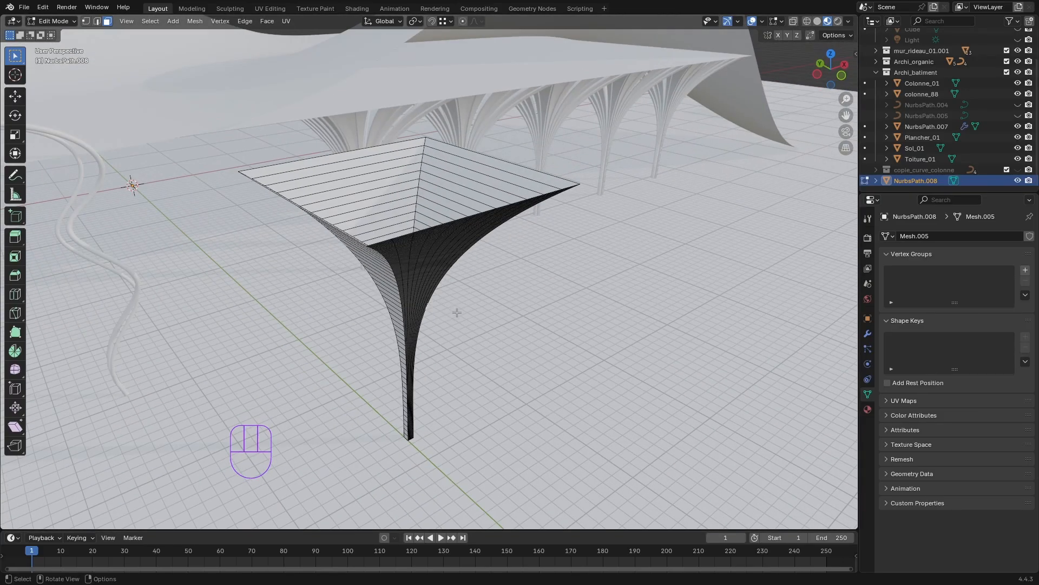
Step: Undo back to before the single-side subdivision, restoring the loop selection of that side's horizontal faces
key("ctrl+z")
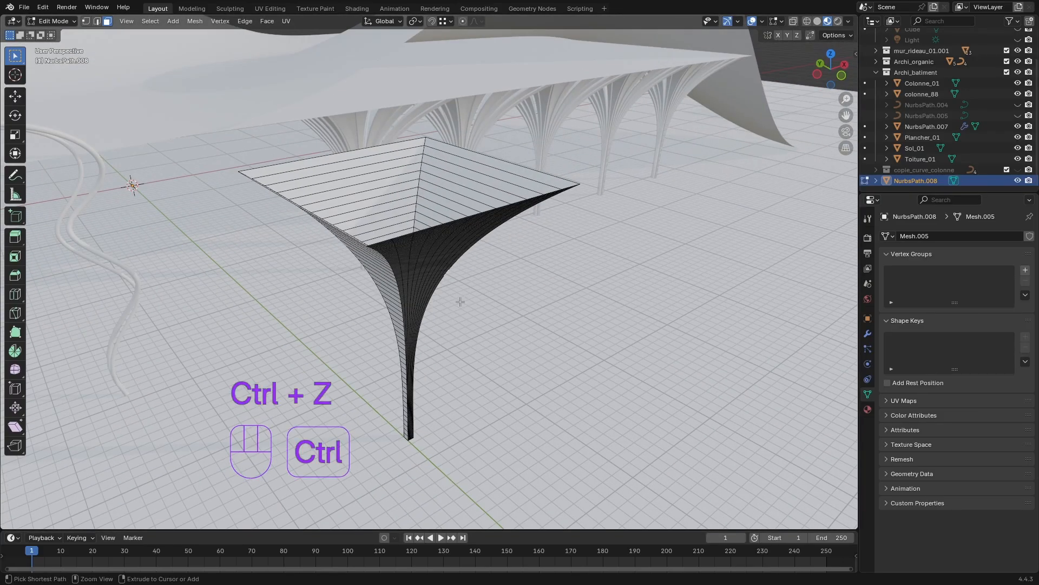
middle_click_drag(478, 315, 464, 311)
key("ctrl+z")
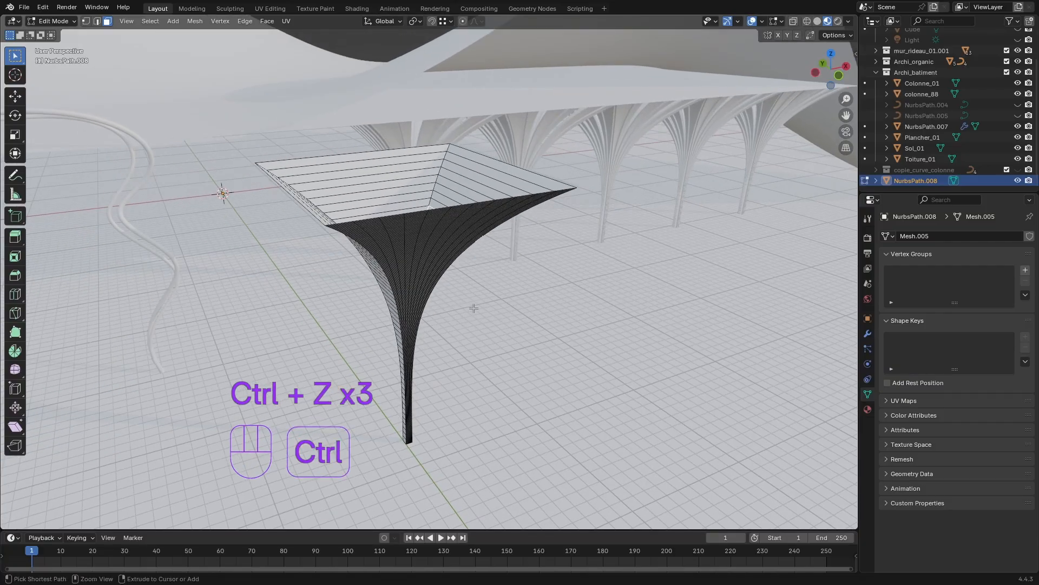
key("ctrl+z")
key("ctrl+z")
key("ctrl+z")
key("ctrl+z")
key("ctrl+z")
key("ctrl+z")
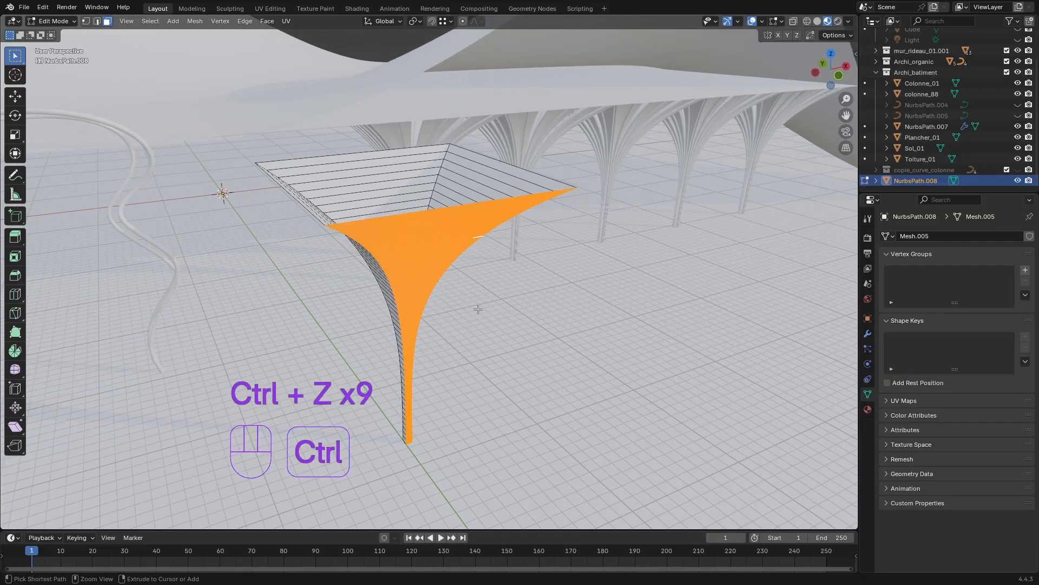
middle_click_drag(478, 309, 534, 330)
key("ctrl+z")
key("ctrl+z")
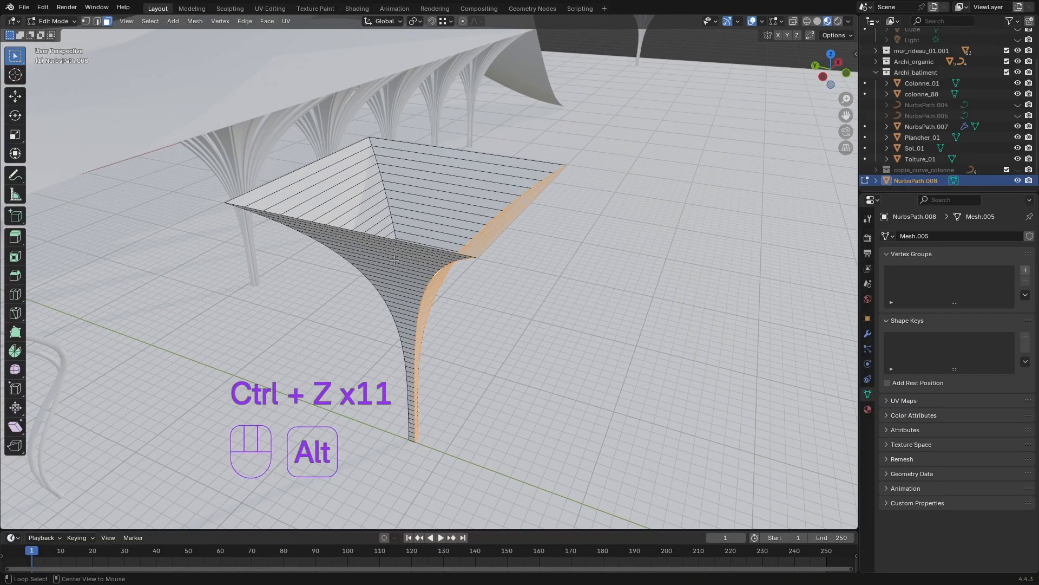
Step: Add the remaining sides' vertical face loops to the selection so all four sides of the column are selected
left_click(341, 202, "alt+shift")
left_click(340, 201, "alt+shift")
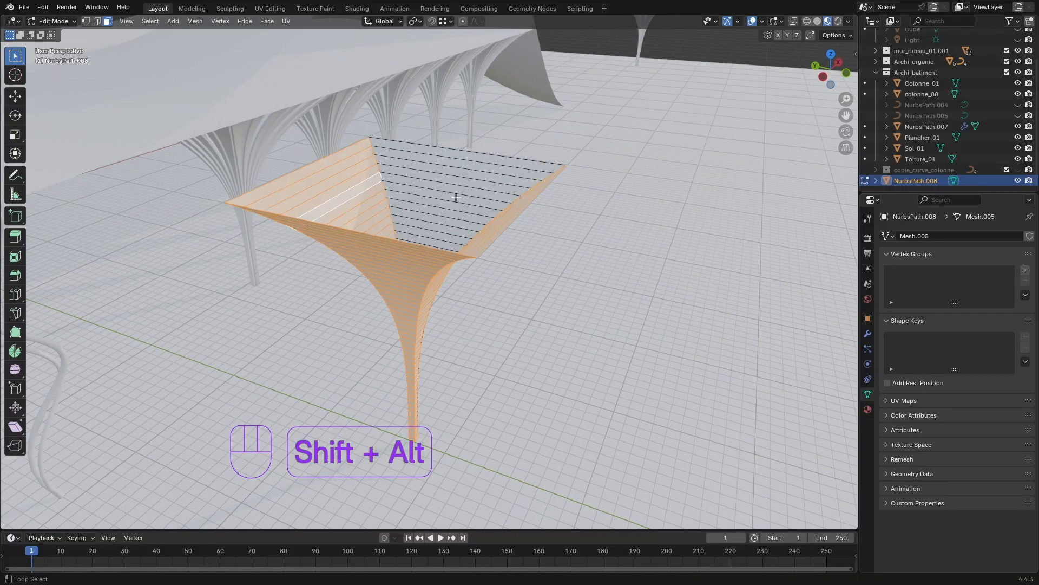
left_click(452, 189, "alt+shift")
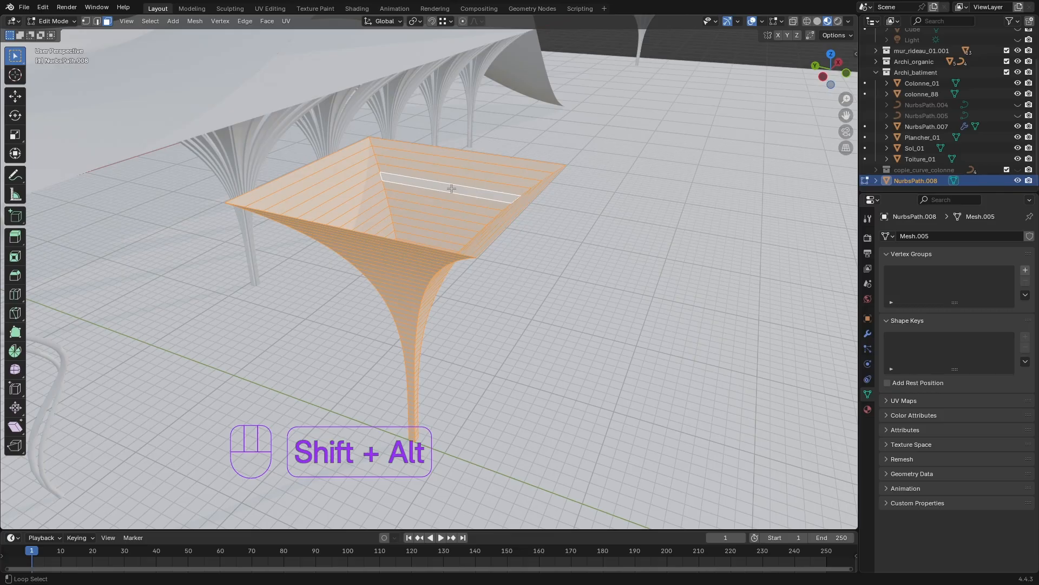
middle_click_drag(451, 188, 471, 301)
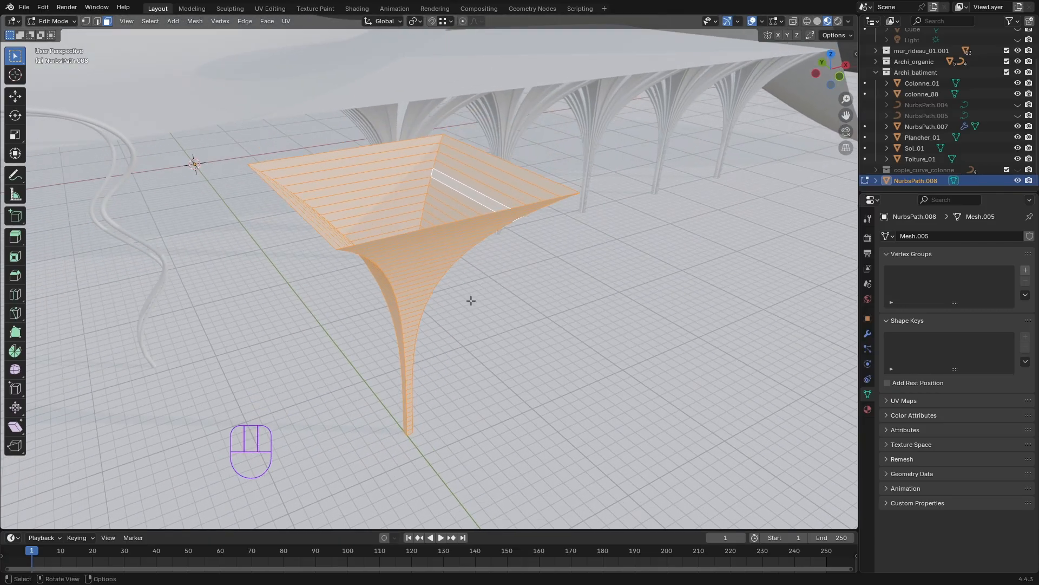
Step: Subdivide the selected faces of all four column sides, setting the number of cuts to 10
right_click(408, 253)
left_click(408, 253)
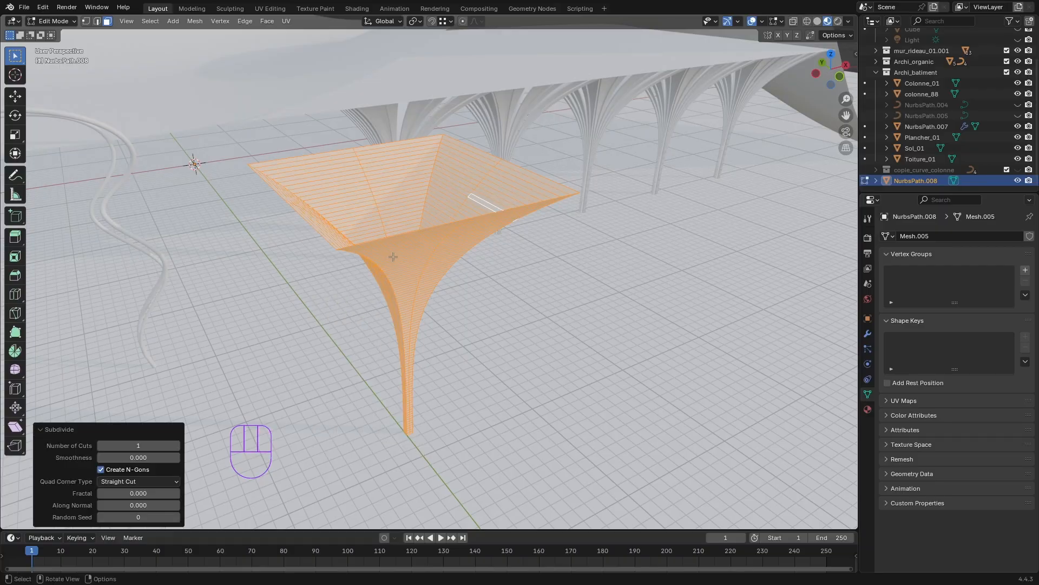
middle_click_drag(393, 257, 523, 300)
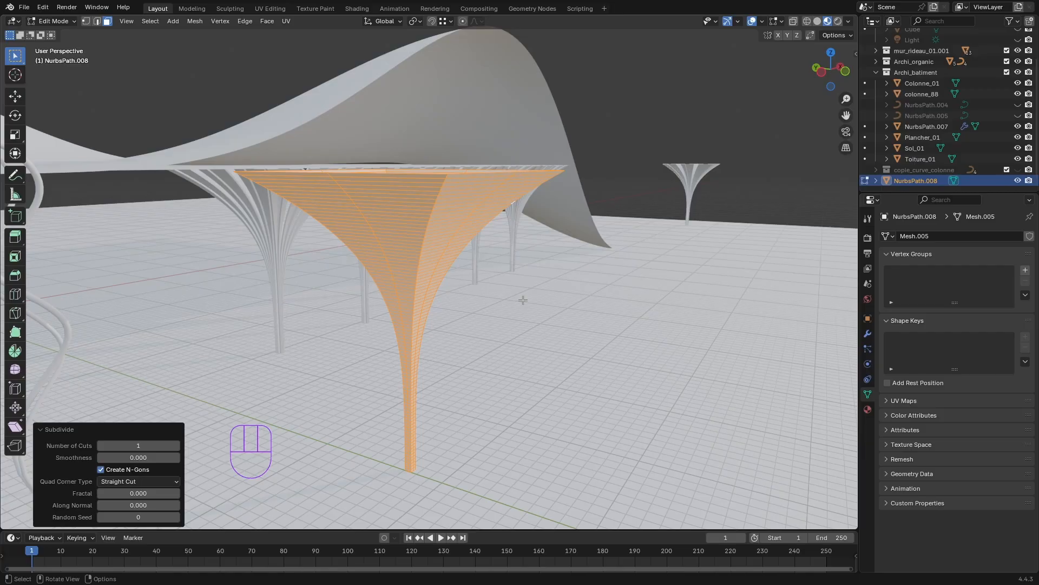
middle_click_drag(499, 297, 457, 342)
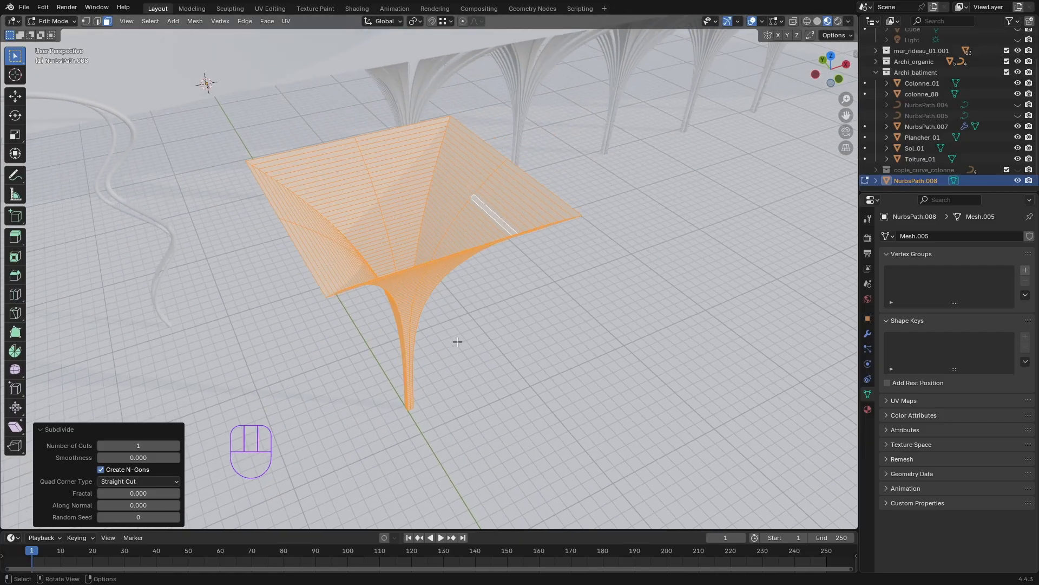
middle_click_drag(481, 305, 242, 389)
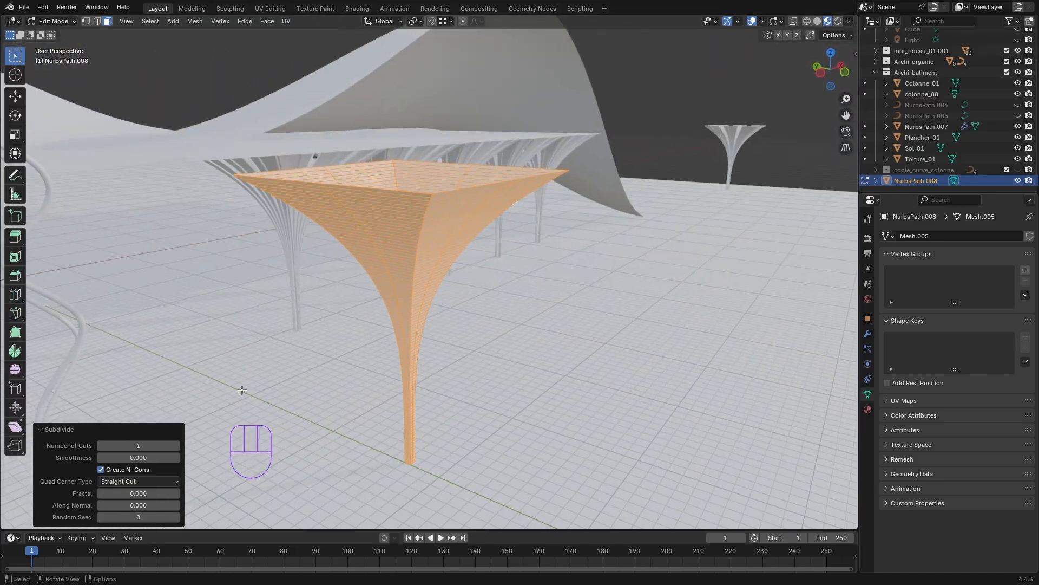
left_click(176, 446)
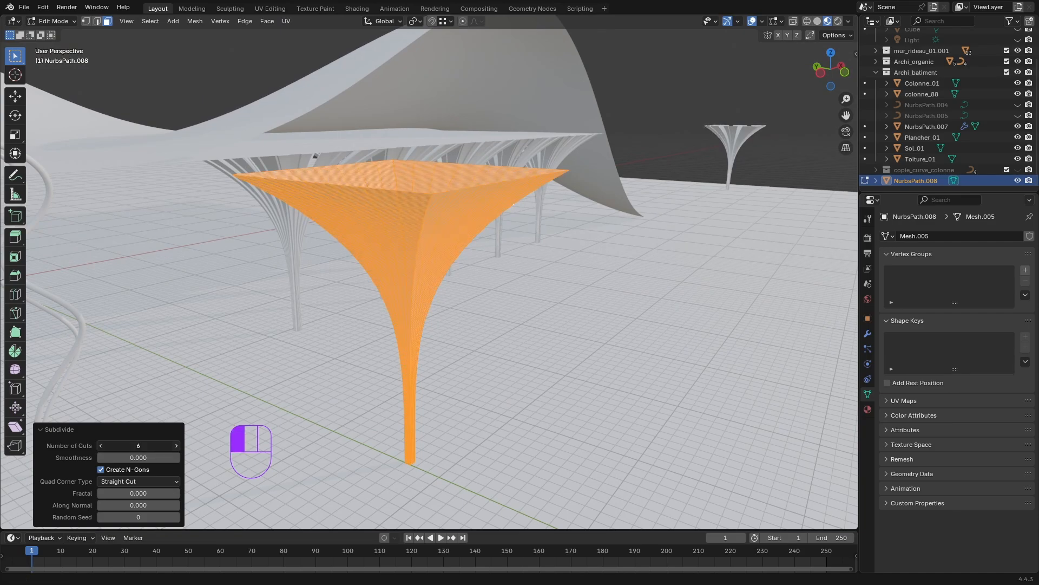
left_click(175, 446)
left_click(175, 445)
left_click(176, 445)
Step: Check the subdivided column from several angles and deselect all its faces
middle_click_drag(308, 410, 385, 395)
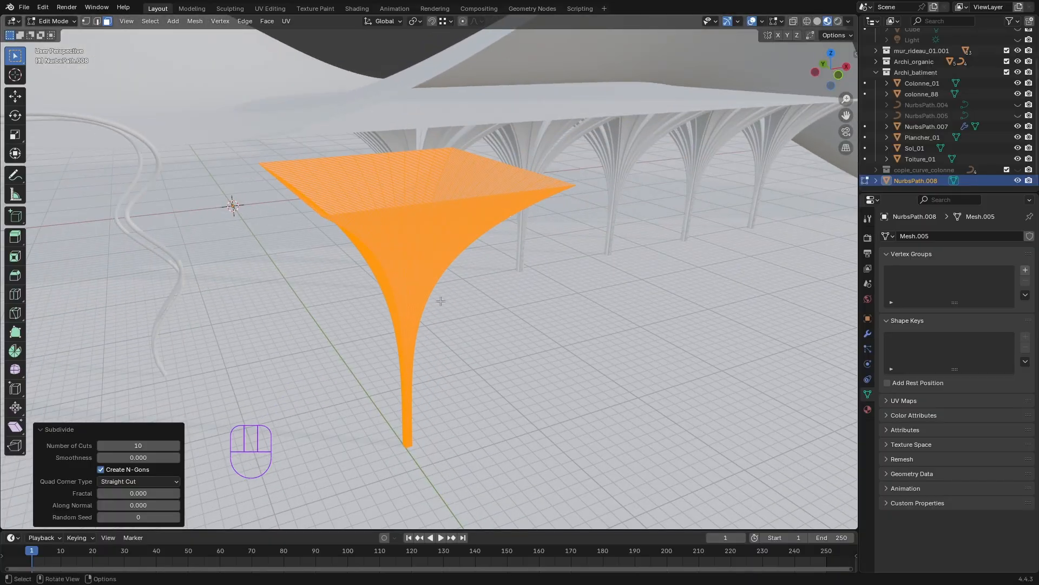
middle_click_drag(440, 301, 399, 273)
middle_click_drag(459, 284, 403, 278)
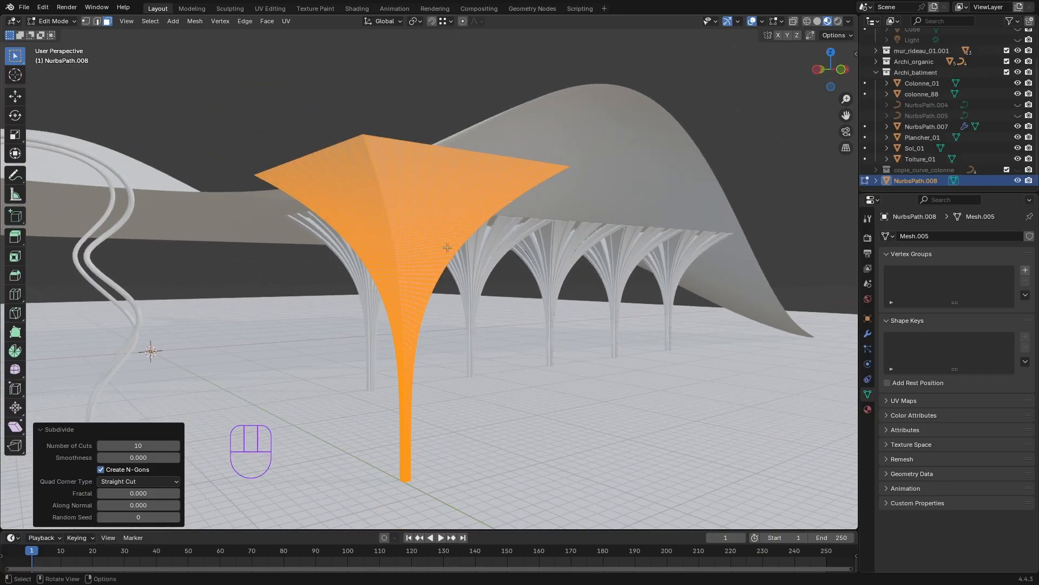
middle_click_drag(447, 247, 531, 323)
middle_click_drag(449, 325, 503, 384, "shift")
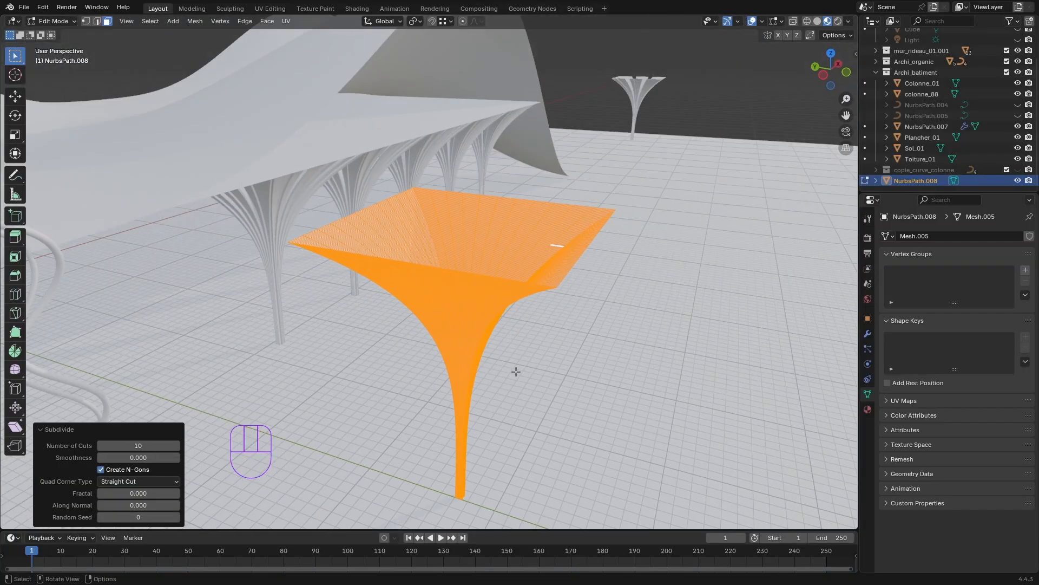
middle_click_drag(498, 380, 479, 308)
key("alt+a")
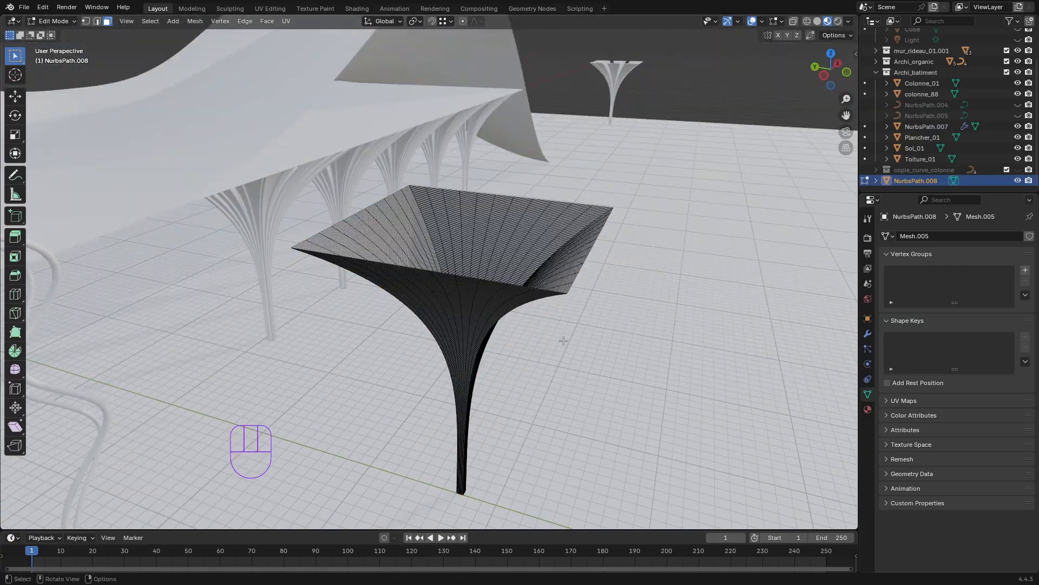
Step: Compare the subdivided column with the branching ribs of the existing columns beneath the building's roof
middle_click_drag(563, 341, 444, 376)
scroll(542, 276, "up", 1)
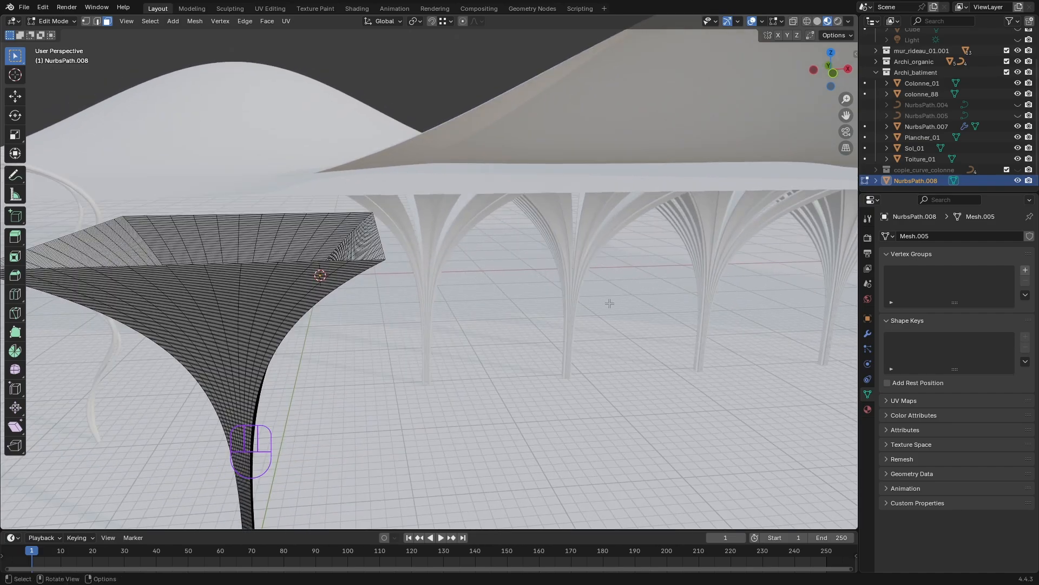
middle_click_drag(484, 313, 487, 285)
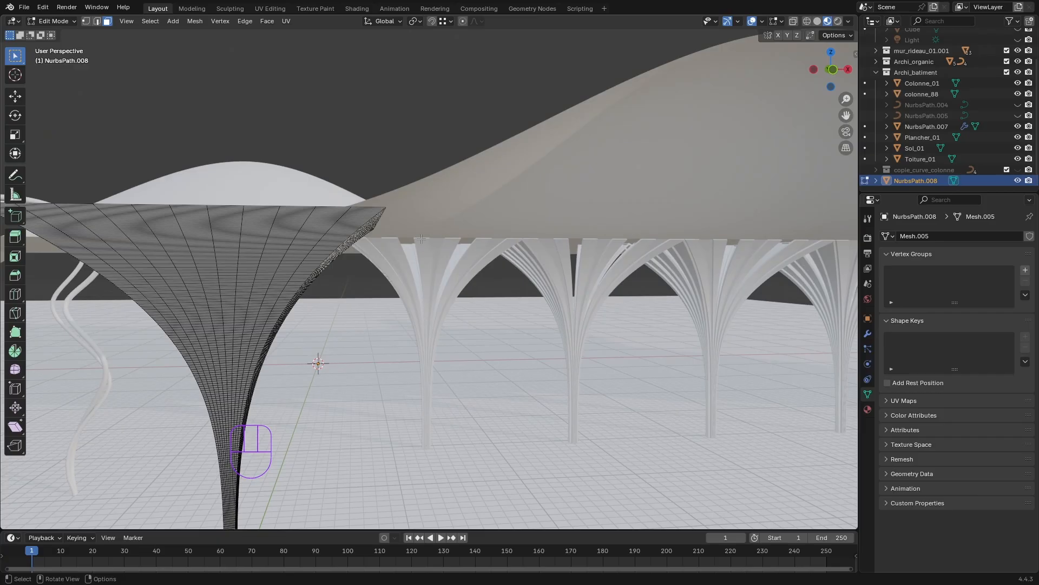
middle_click_drag(506, 298, 312, 236, "shift")
middle_click_drag(379, 256, 416, 232)
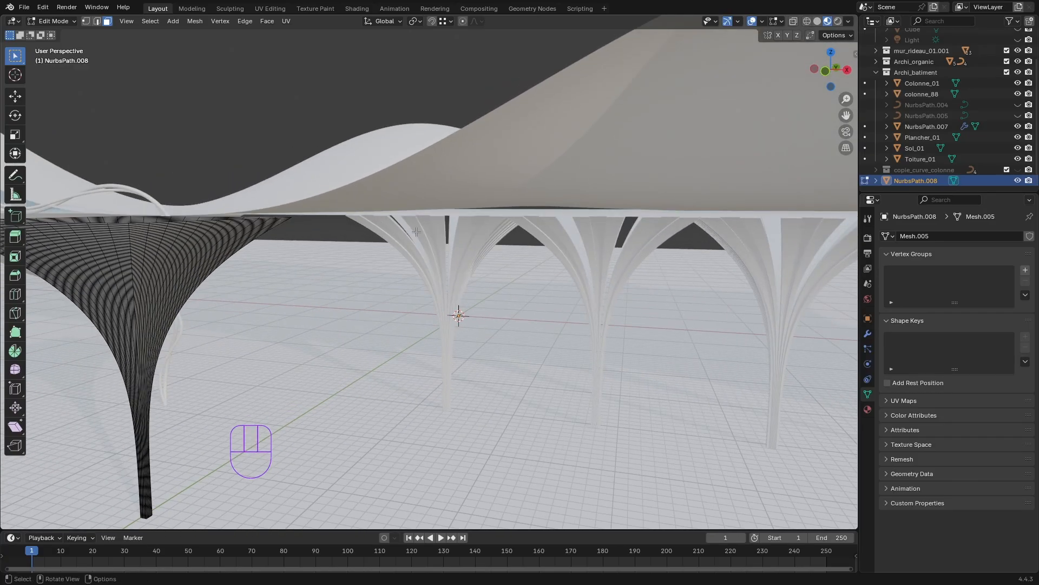
middle_click_drag(622, 293, 497, 318)
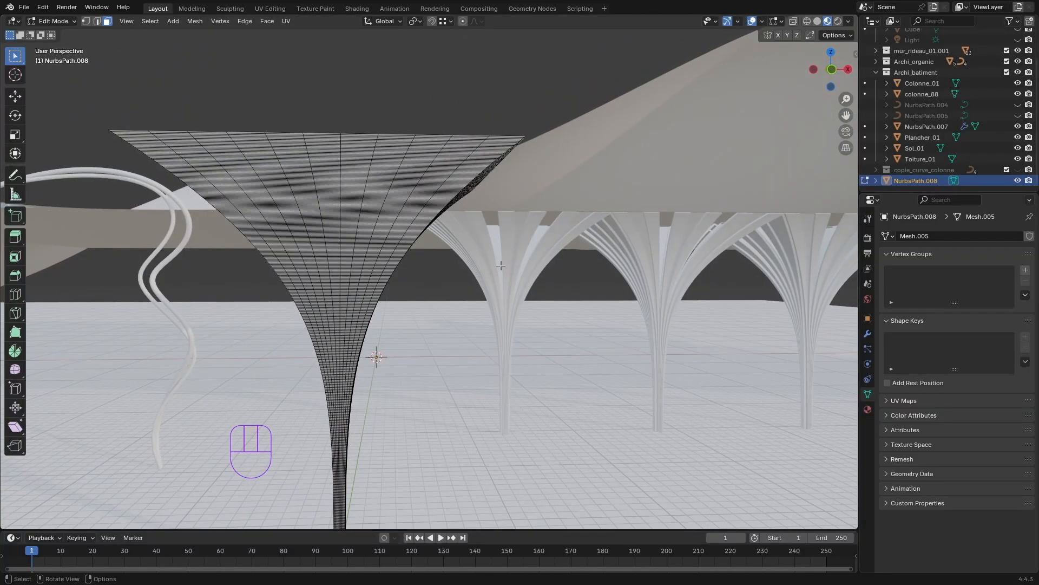
middle_click_drag(500, 265, 556, 287, "shift")
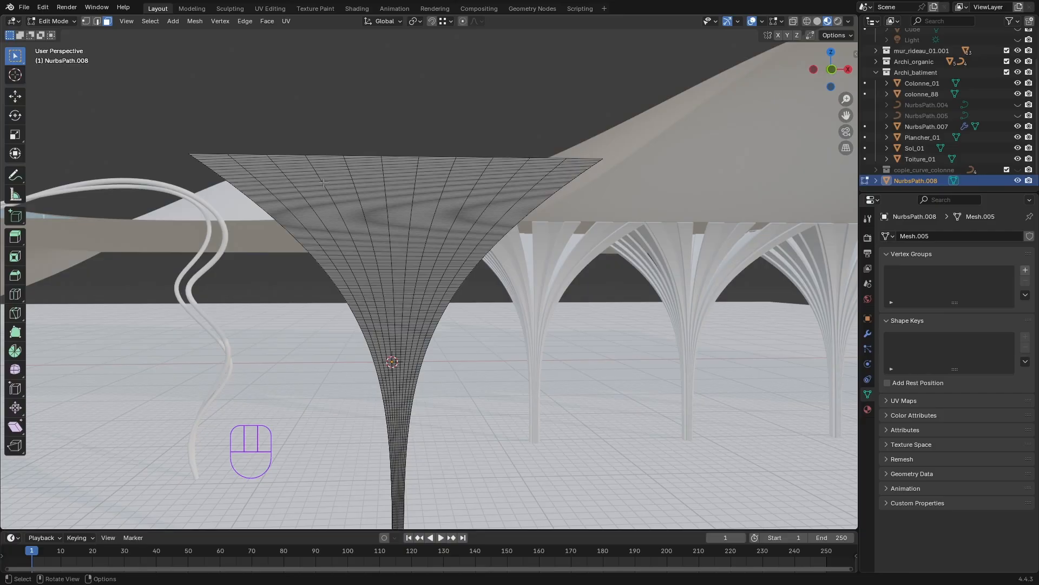
Step: Loop-select and delete the faces of the fourth and eighth vertical strips on the column's front side
key("alt")
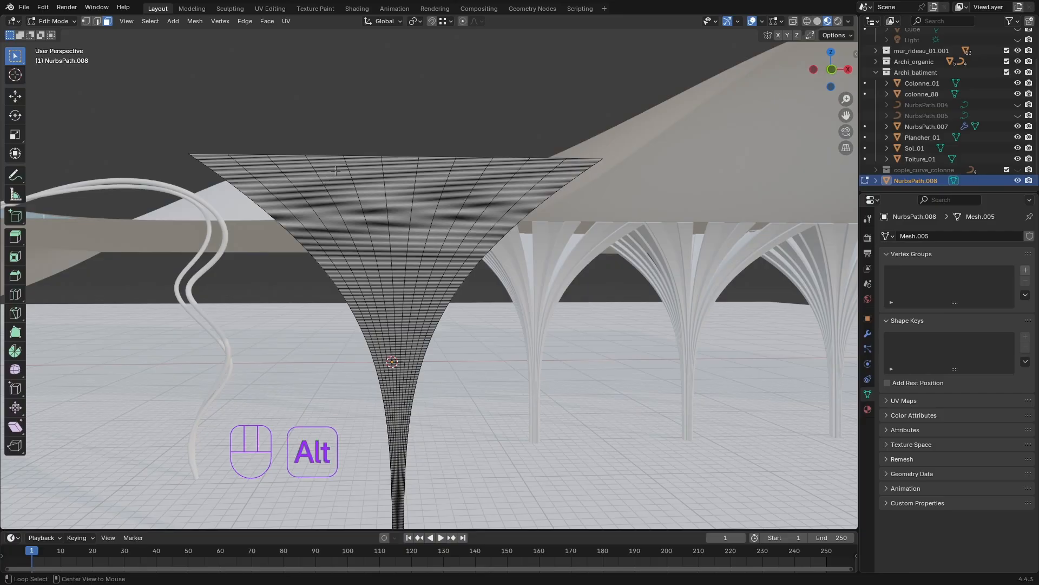
left_click(334, 174, "alt")
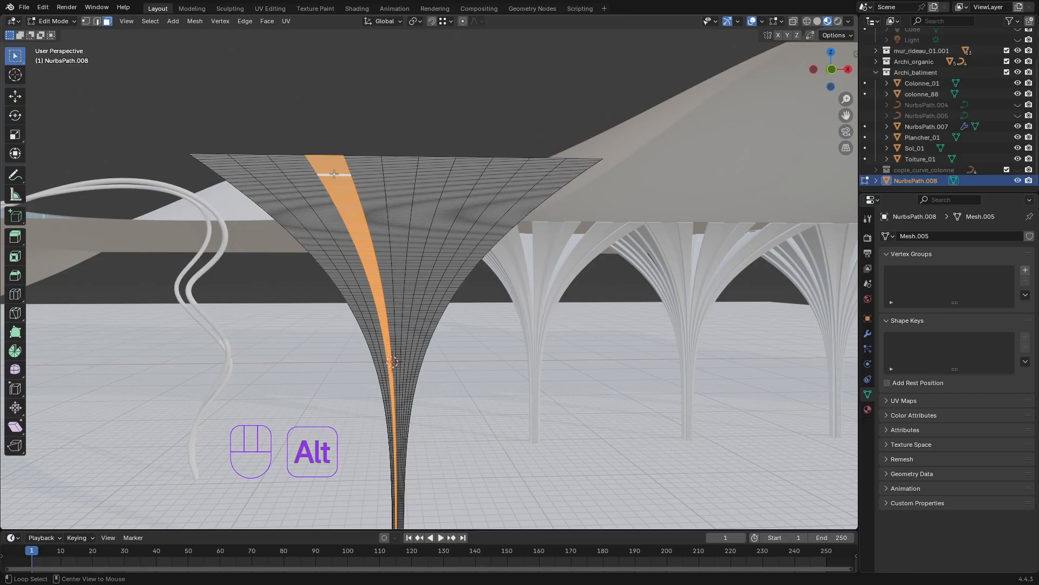
scroll(394, 342, "down", 2)
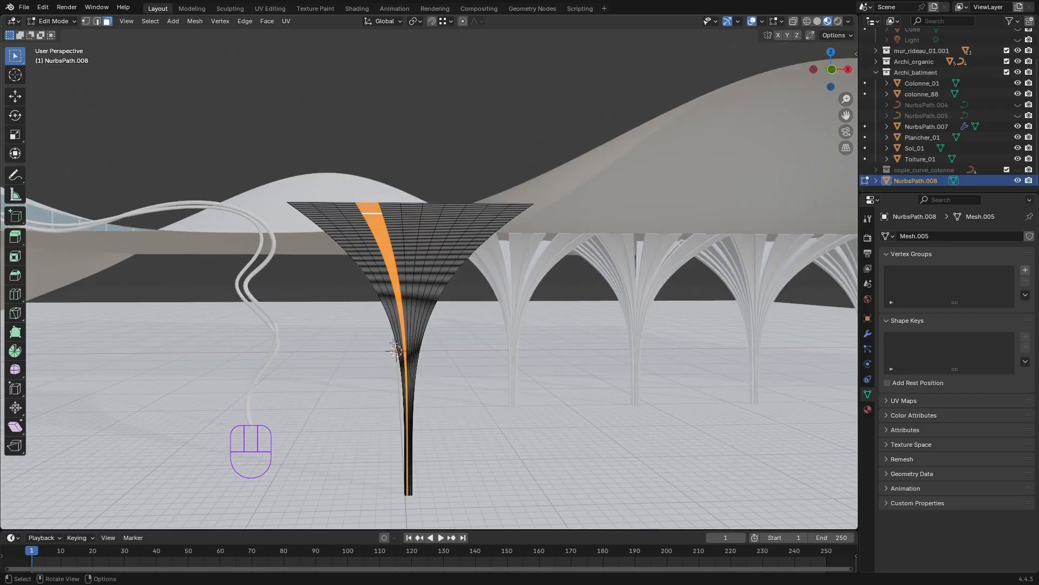
scroll(385, 322, "up", 3)
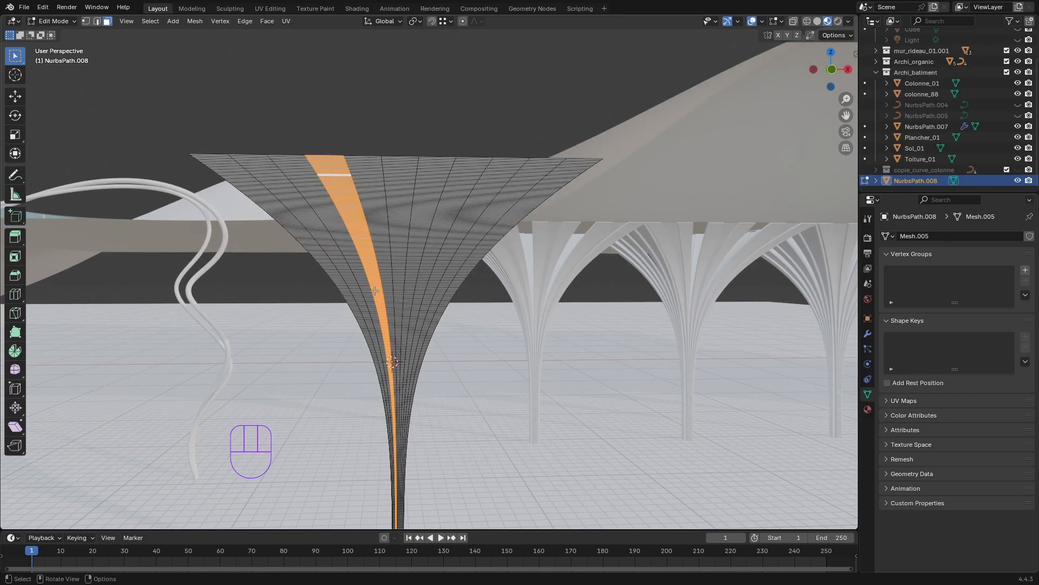
key("Delete")
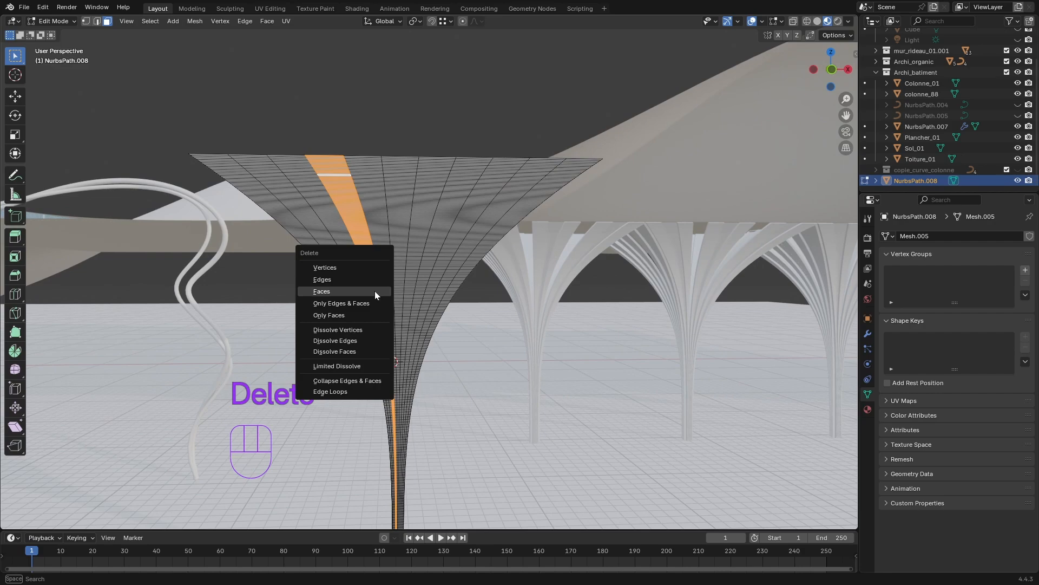
left_click(326, 291)
middle_click_drag(441, 368, 469, 380)
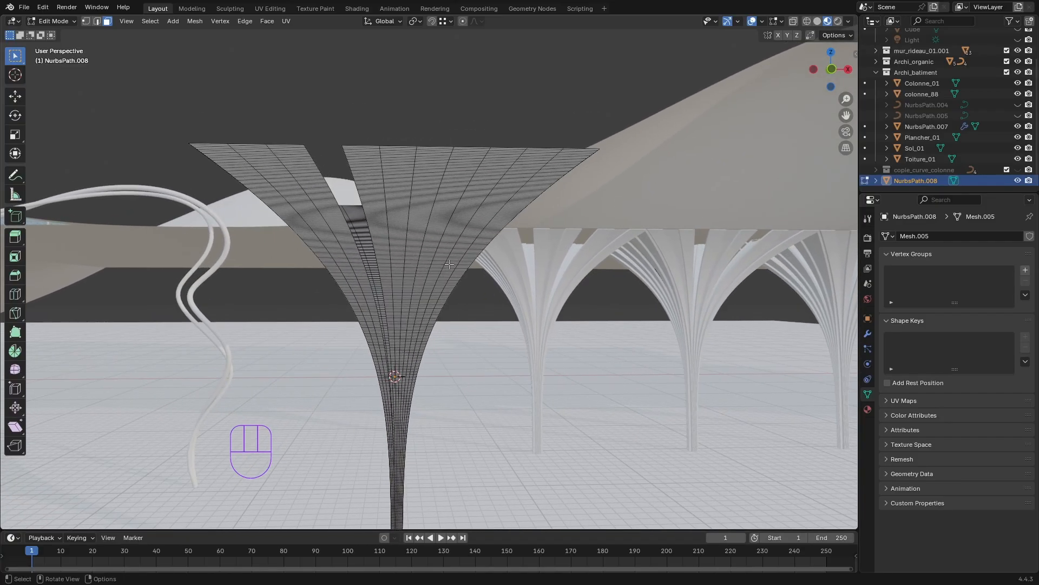
left_click(456, 173, "alt")
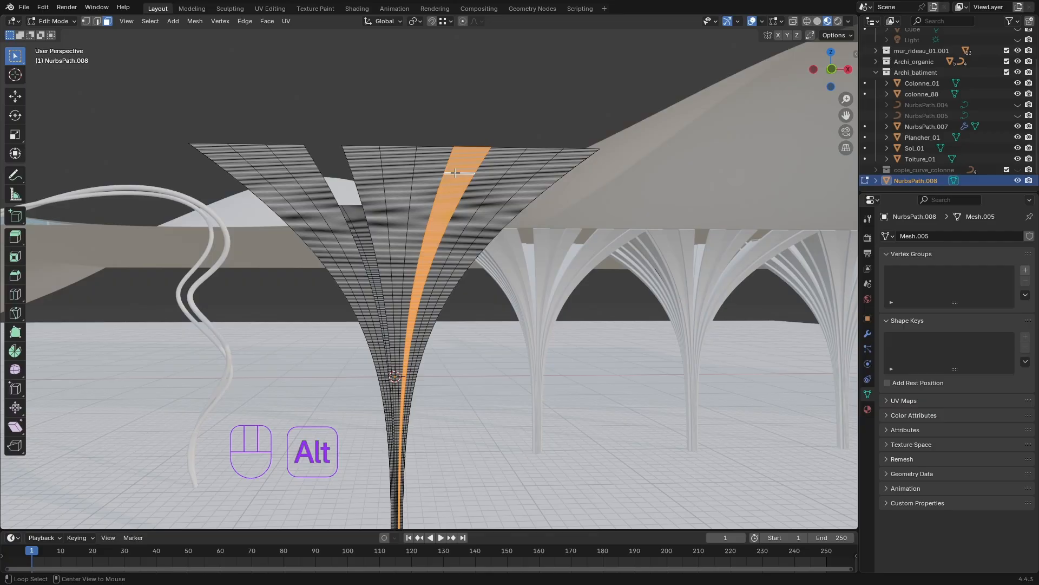
key("Delete")
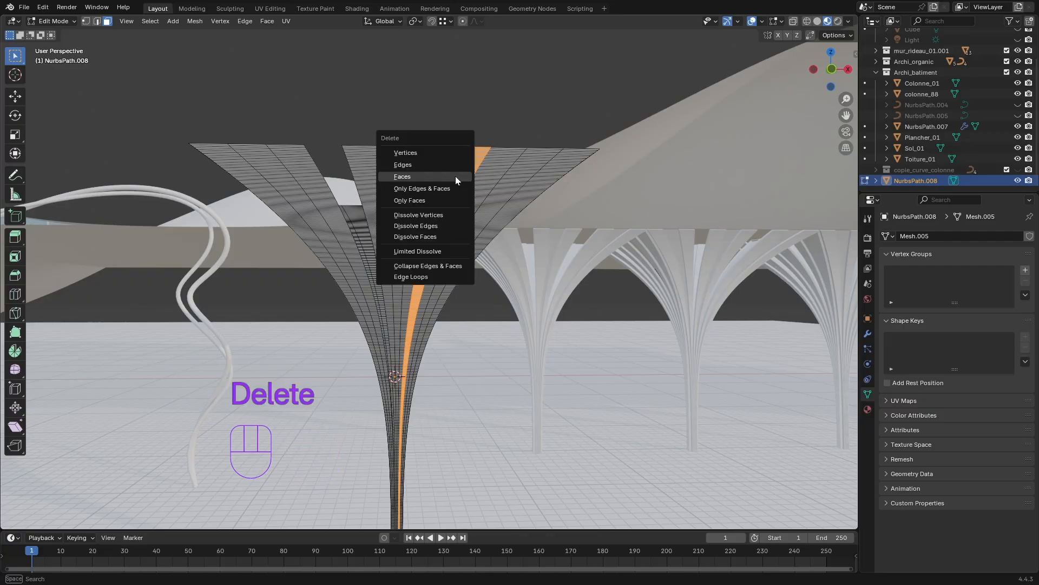
left_click(456, 176)
Step: Delete the faces of the fourth and eighth vertical strips on the adjacent side of the column
middle_click_drag(557, 311, 461, 330)
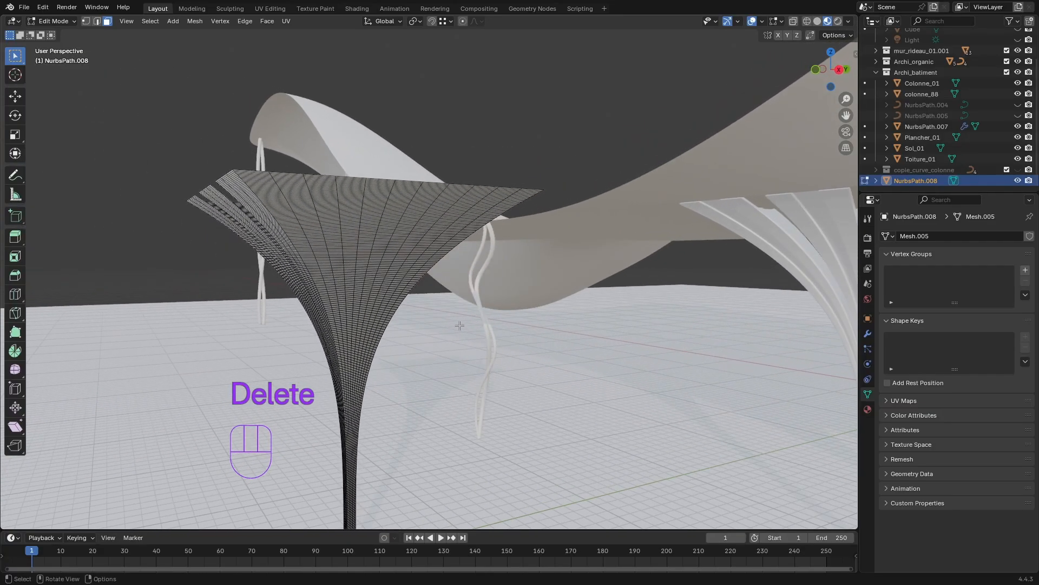
left_click(347, 199, "alt")
middle_click_drag(368, 224, 411, 208)
key("Delete")
left_click(342, 242)
left_click(413, 205, "alt")
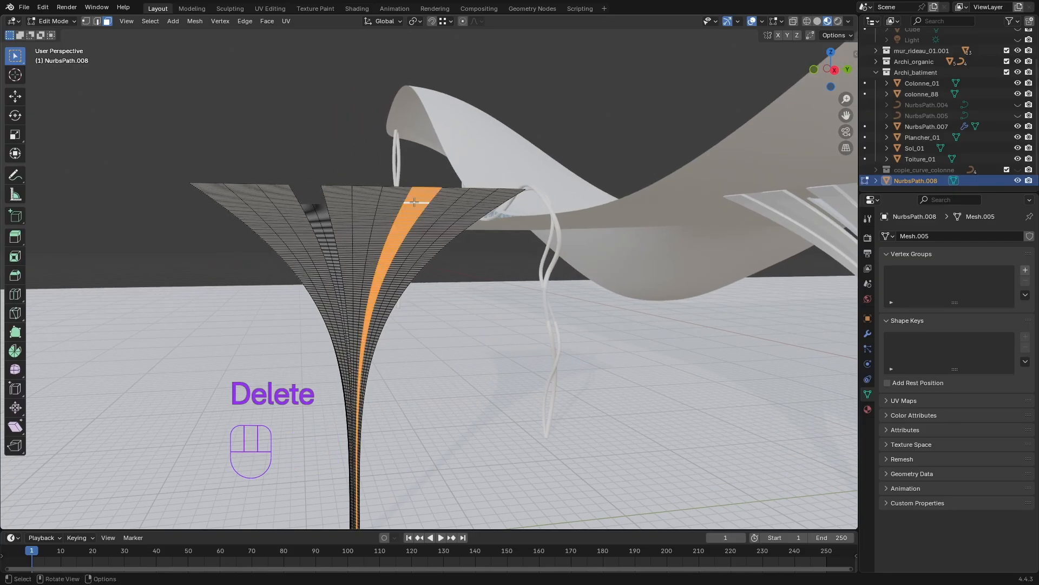
key("Delete")
left_click(414, 204)
Step: Delete the faces of the matching two vertical strips on each of the column's remaining two sides
middle_click_drag(501, 279, 437, 201)
left_click(447, 204, "alt")
key("Delete")
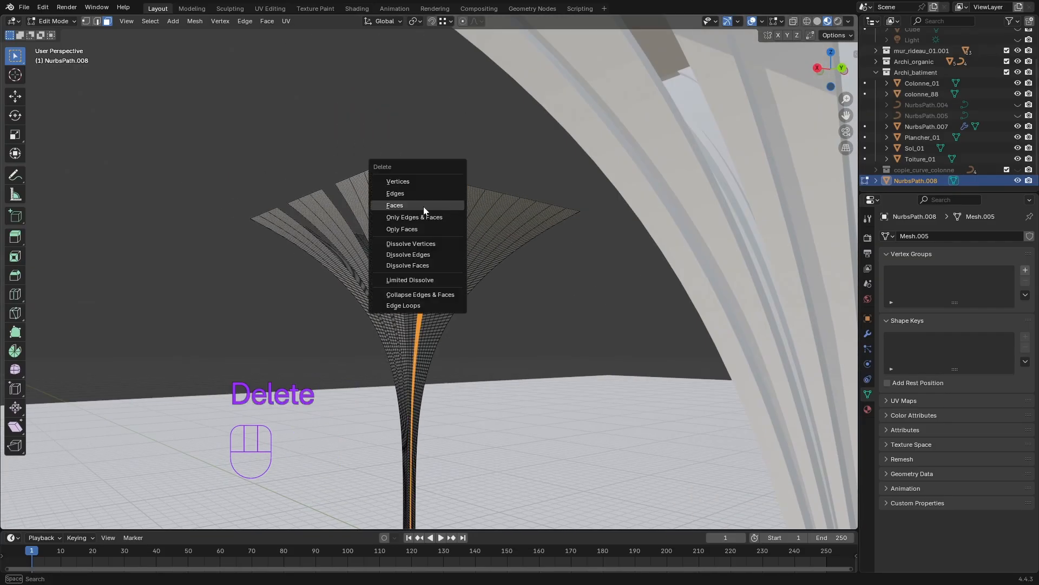
key("Delete")
middle_click_drag(585, 338, 547, 195)
key("Delete")
left_click(546, 194)
left_click(455, 208, "alt")
key("Delete")
key("Delete")
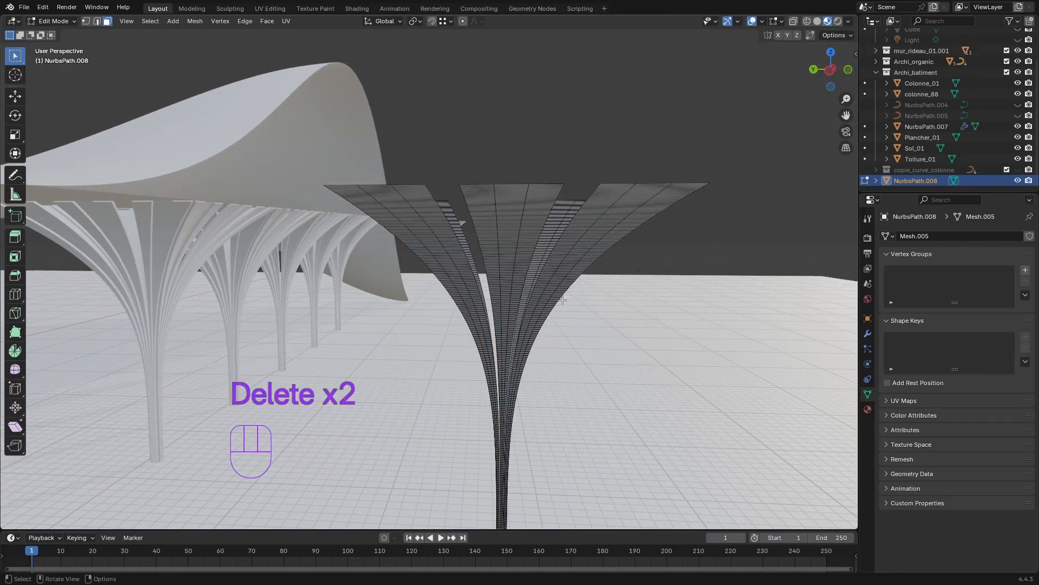
Step: Loop-select the outermost vertical face strip on one side of the new column
middle_click_drag(455, 207, 540, 232)
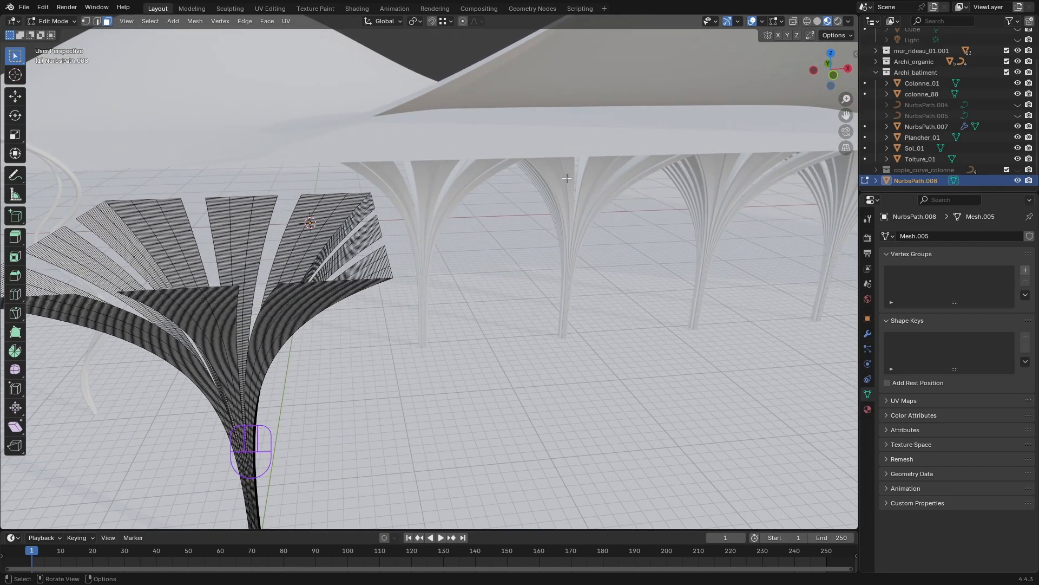
middle_click_drag(574, 301, 581, 282)
middle_click_drag(449, 331, 601, 344, "shift")
left_click(336, 204, "alt")
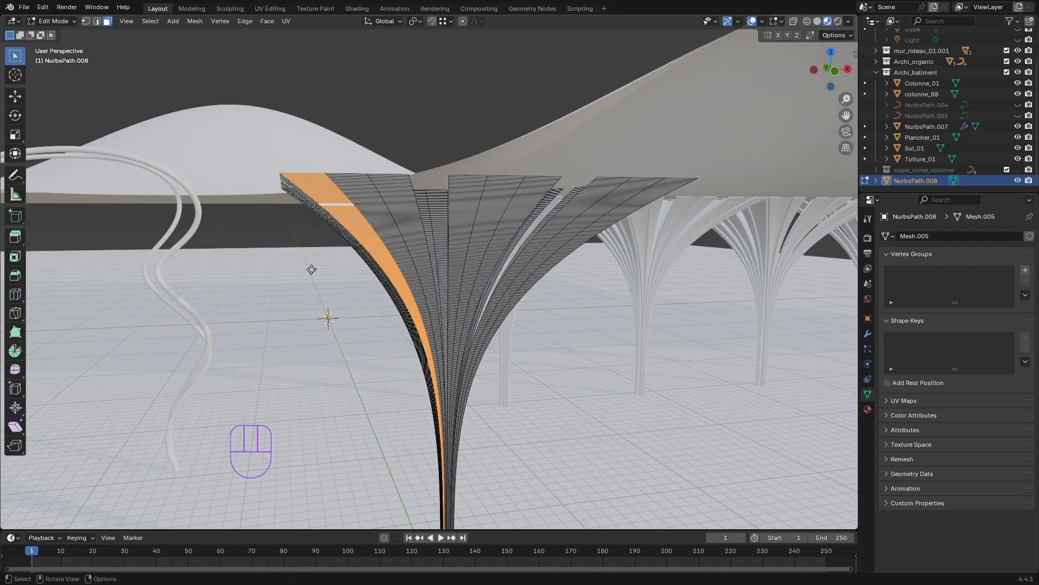
Step: Try to extrude the selected strip 0.2 m along its normal, and undo the extrusion
key("e")
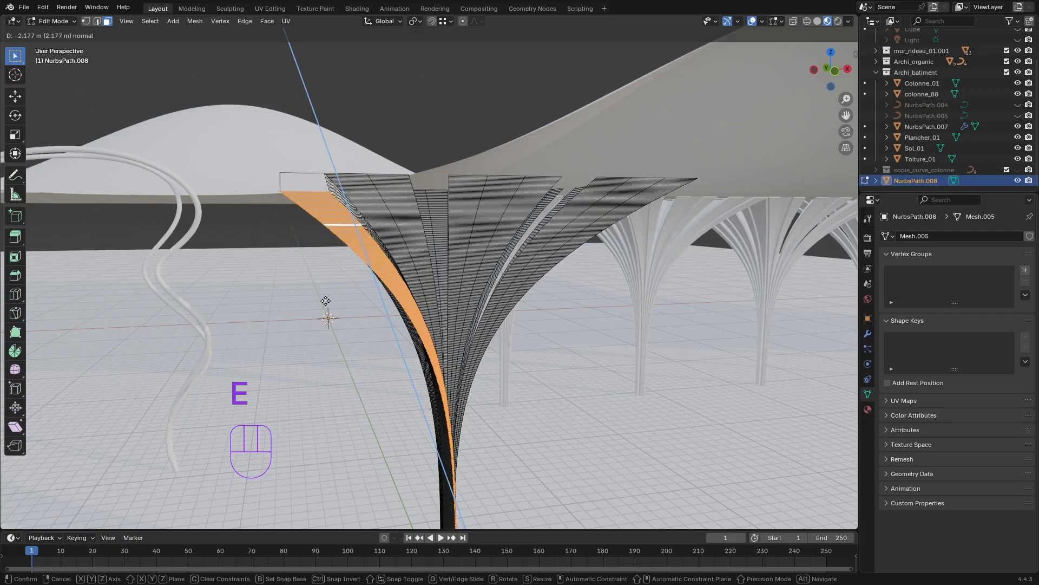
key("0")
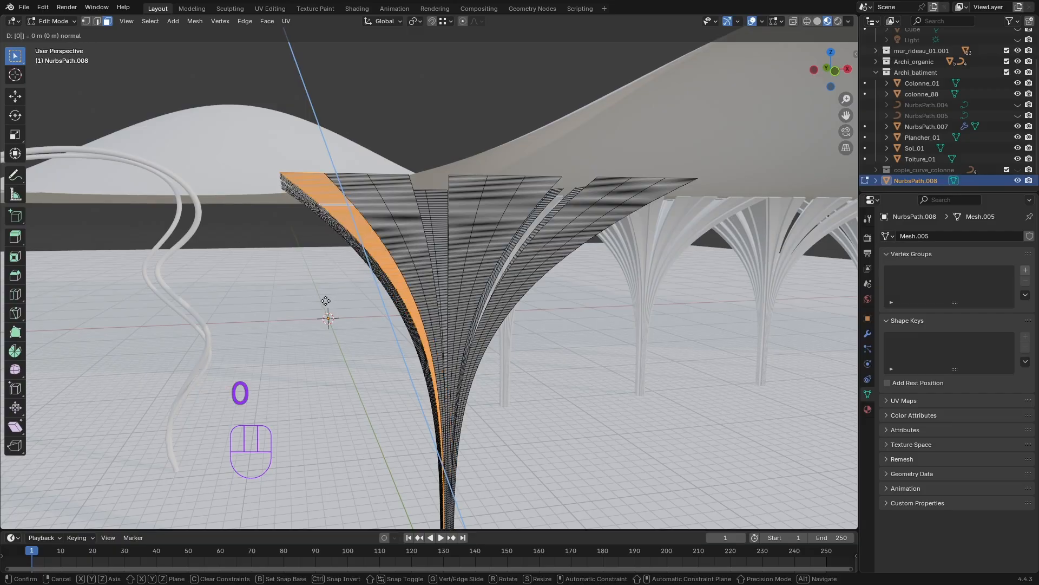
type(".2")
key("Return")
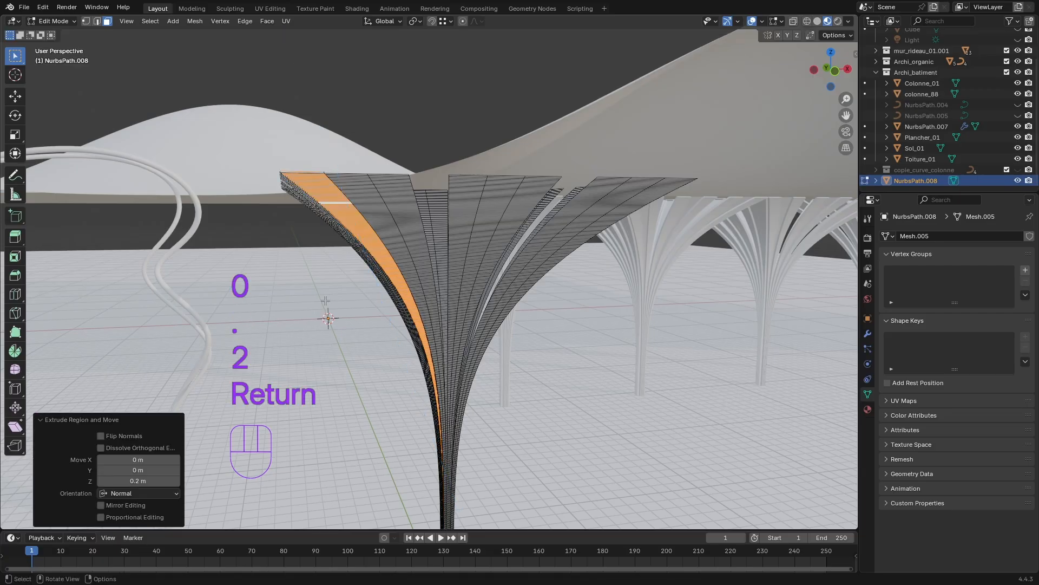
middle_click_drag(325, 300, 344, 317)
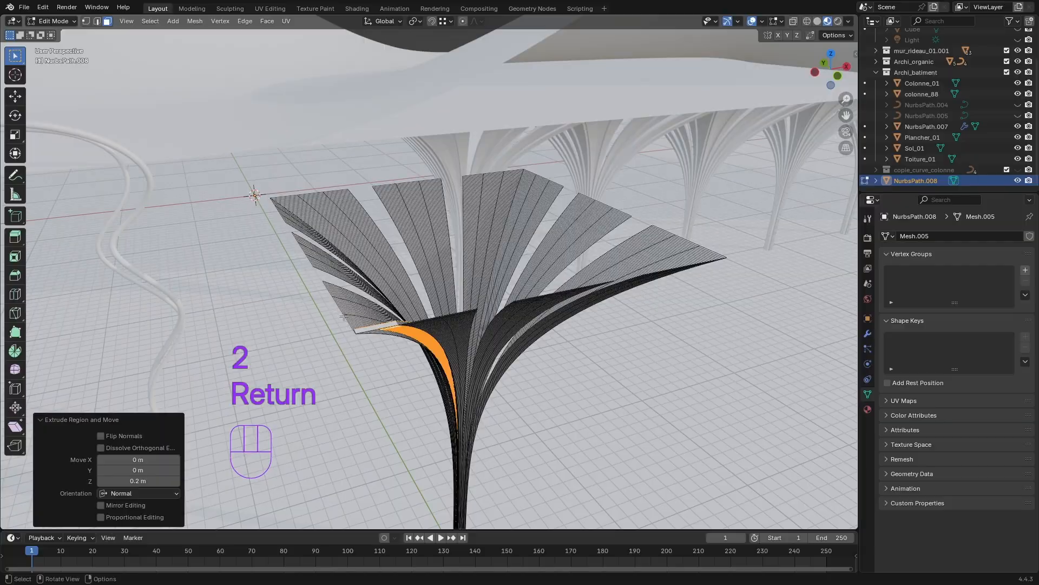
key("ctrl+z")
Step: Extrude the selected face strip by -0.2 m along its normal
middle_click_drag(401, 369, 395, 364)
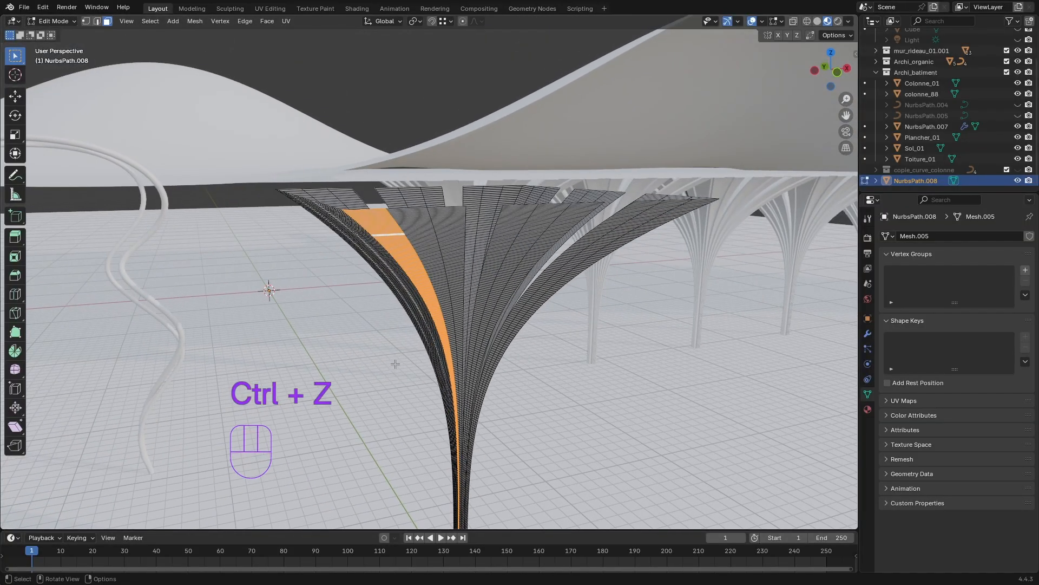
key("e")
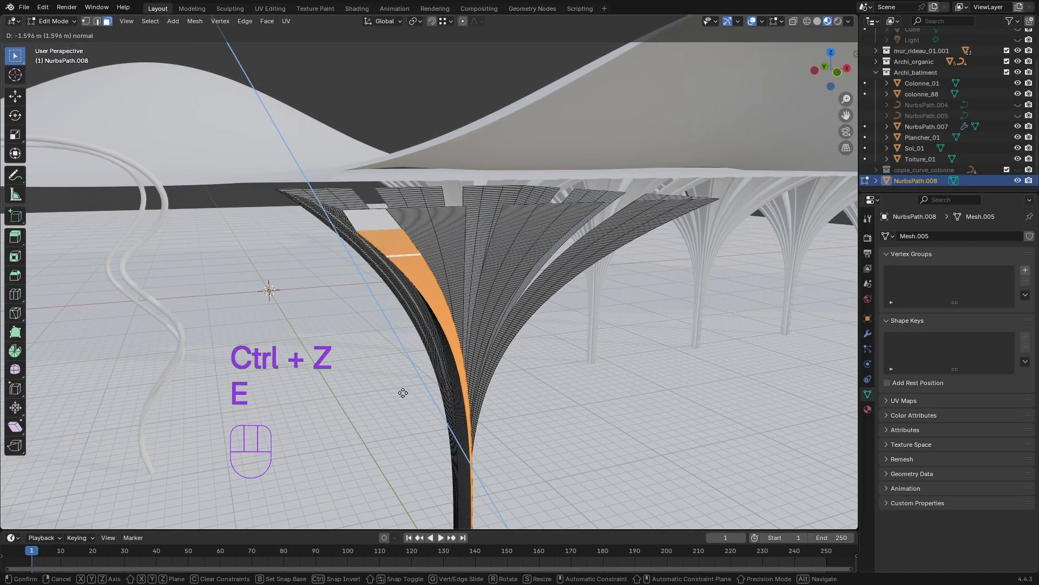
key("minus")
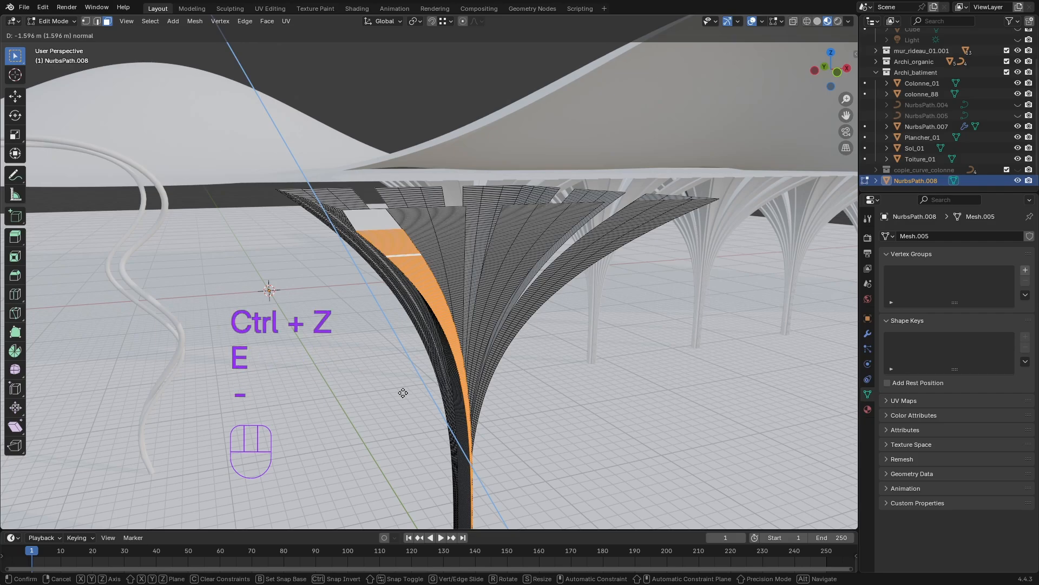
type("0.2")
key("Return")
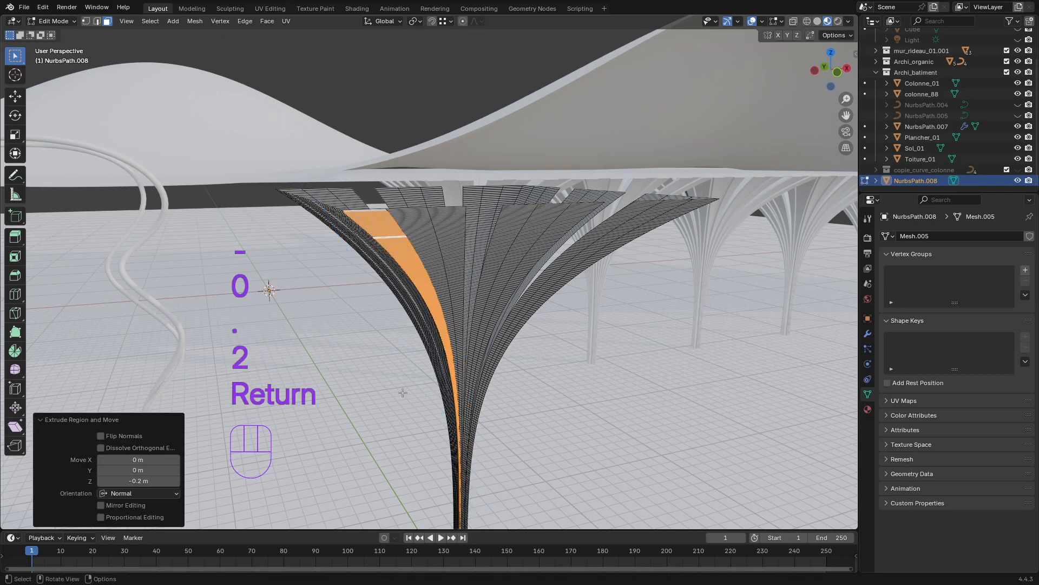
Step: Loop-select the two outer strips of each three-strip group on another column side, extrude them by -0.2 m, and clear the selection
middle_click_drag(388, 340, 263, 221)
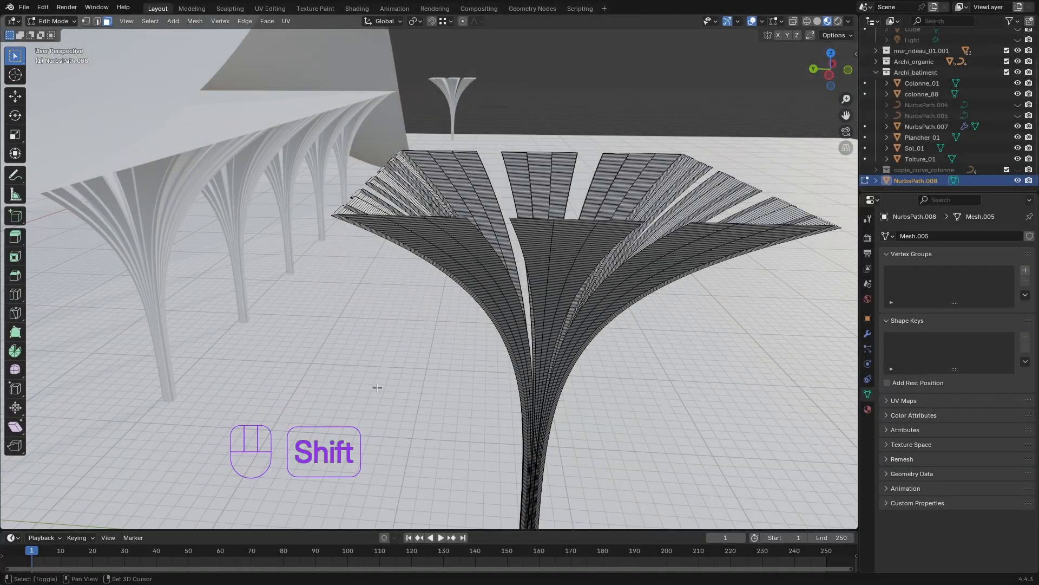
middle_click_drag(450, 363, 325, 350, "shift")
middle_click_drag(333, 311, 453, 195)
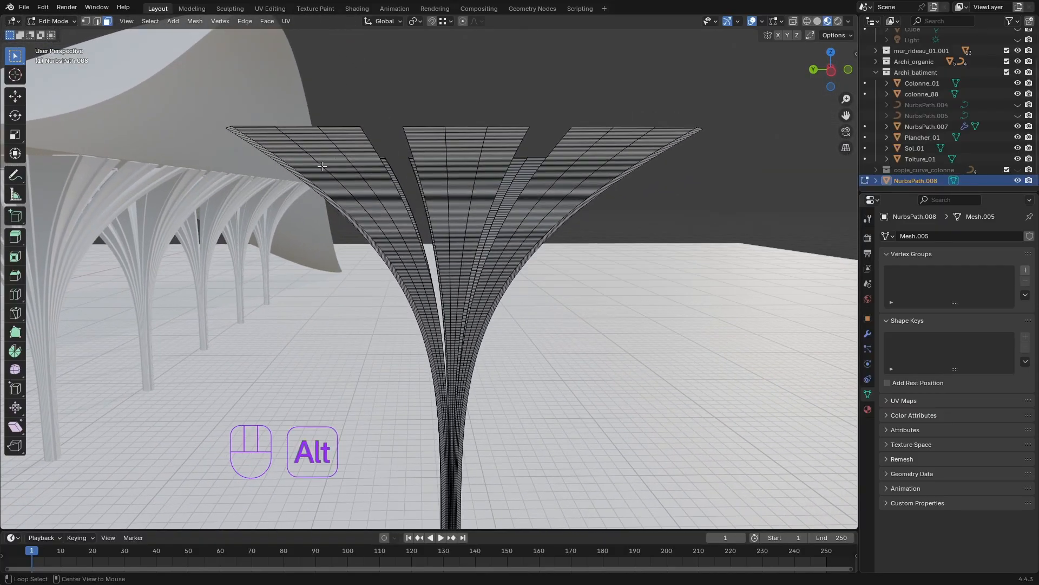
left_click(303, 162, "alt+shift")
left_click(358, 152, "alt+shift")
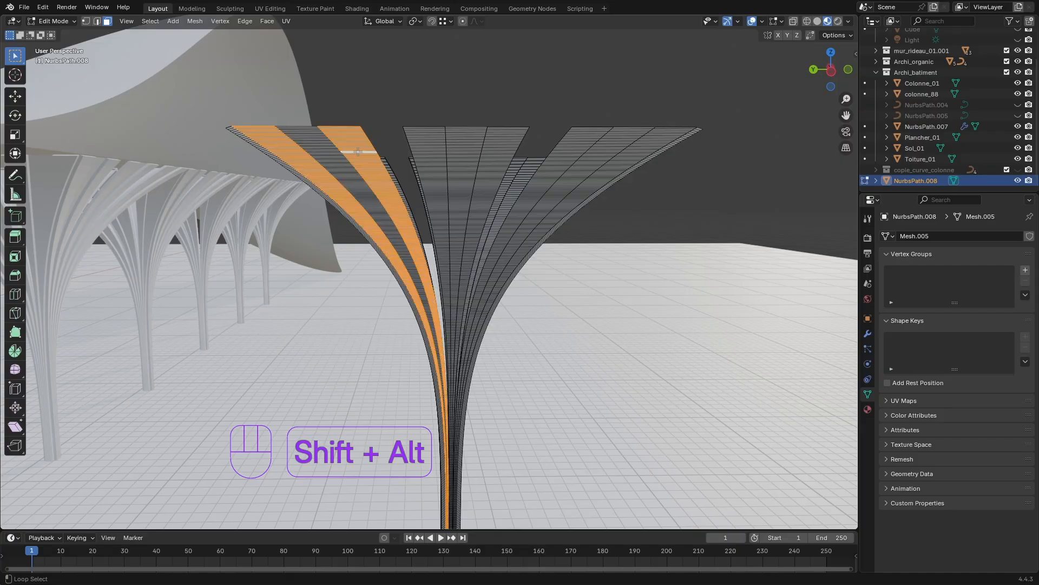
left_click(428, 154, "alt+shift")
left_click(506, 153, "alt+shift")
left_click(586, 151, "alt+shift")
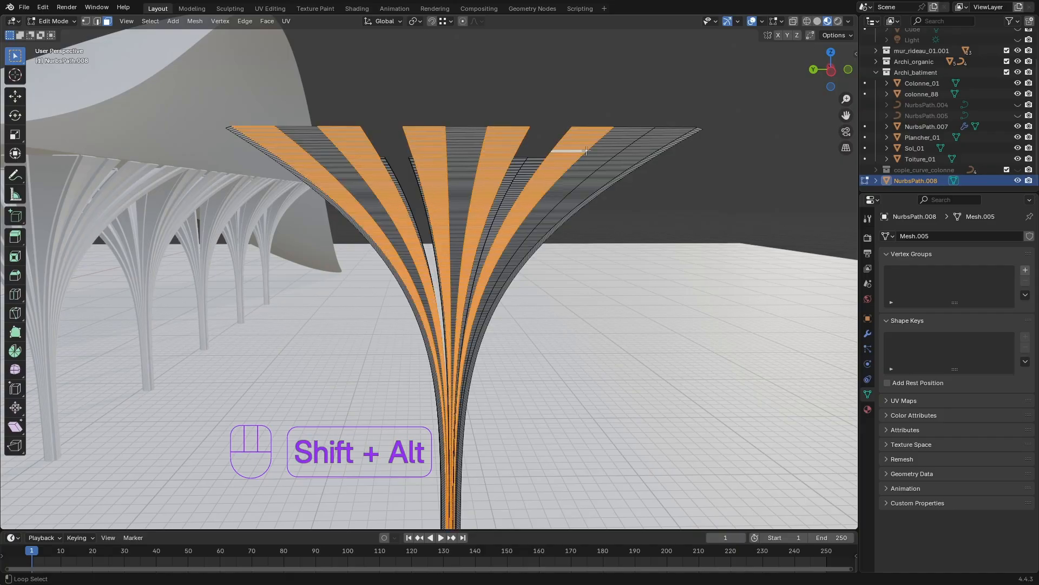
middle_click_drag(541, 335, 322, 196)
middle_click_drag(562, 253, 557, 269)
key("e")
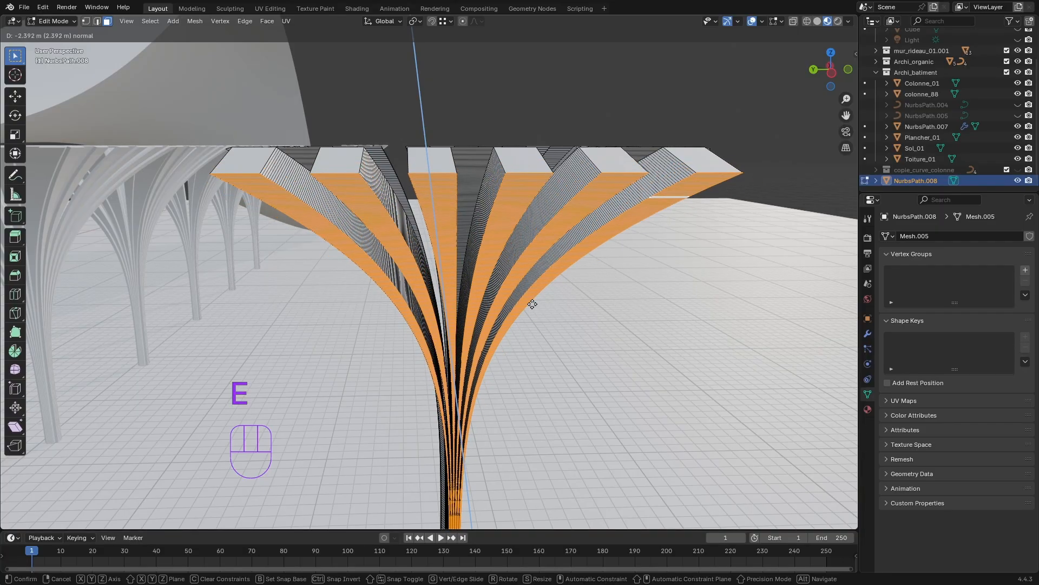
type("-0.2")
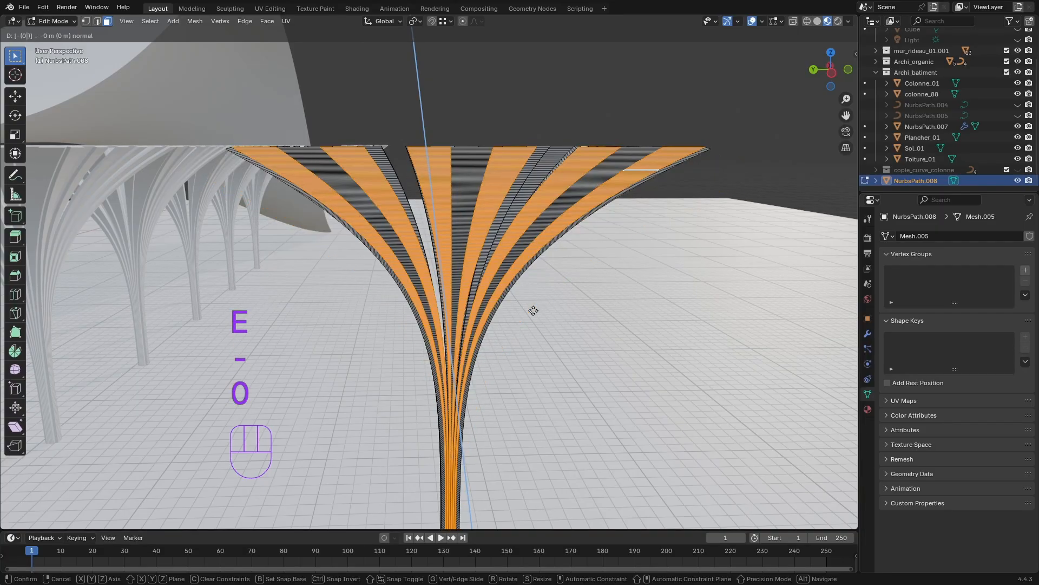
key("Return")
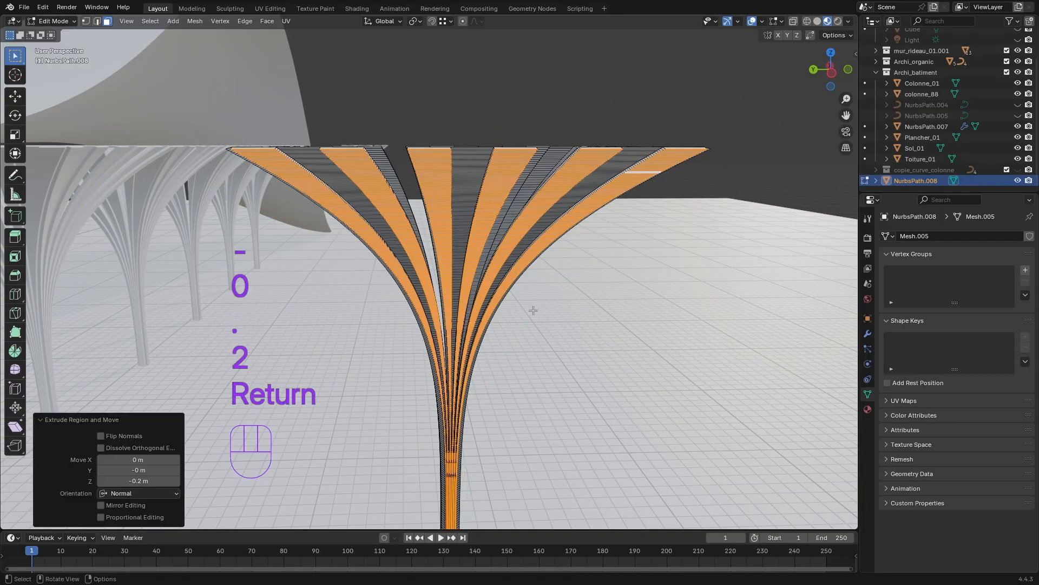
left_click(536, 90)
Step: Leave mesh editing and compare the ribbed column with the existing columns beneath the roof
middle_click_drag(535, 90, 530, 292)
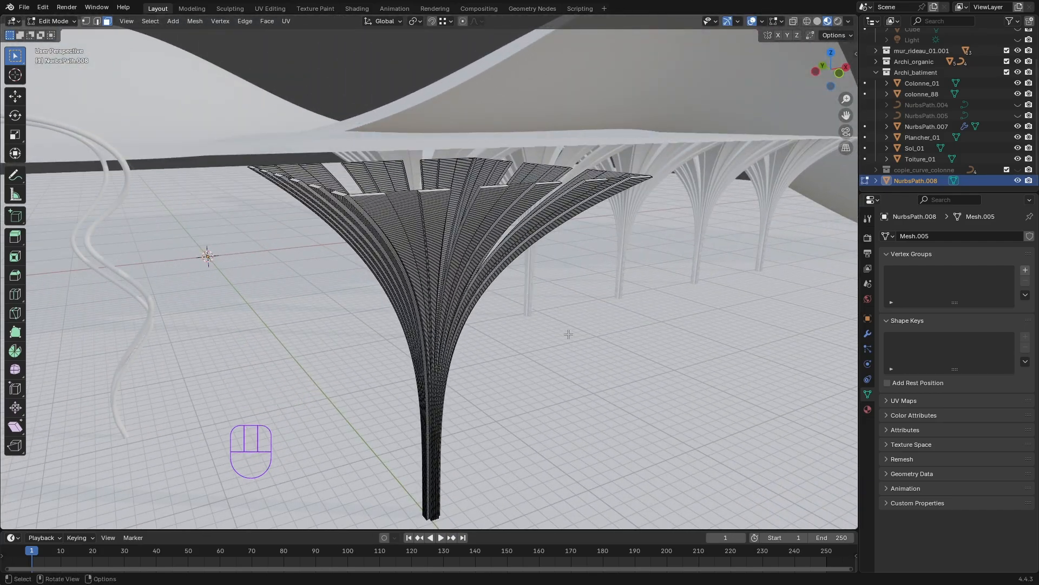
middle_click_drag(568, 334, 503, 320)
key("Tab")
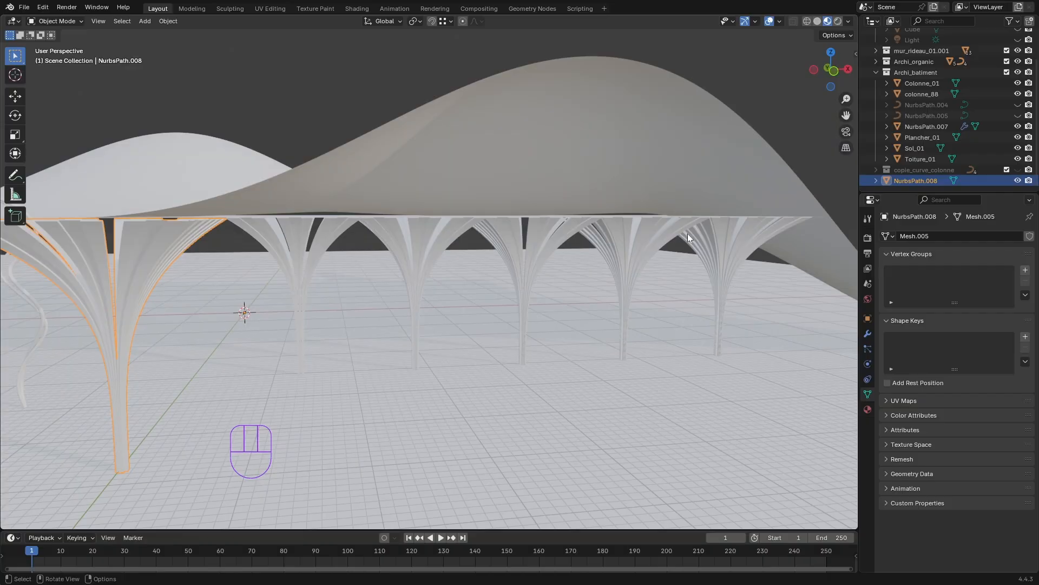
middle_click_drag(687, 236, 460, 291)
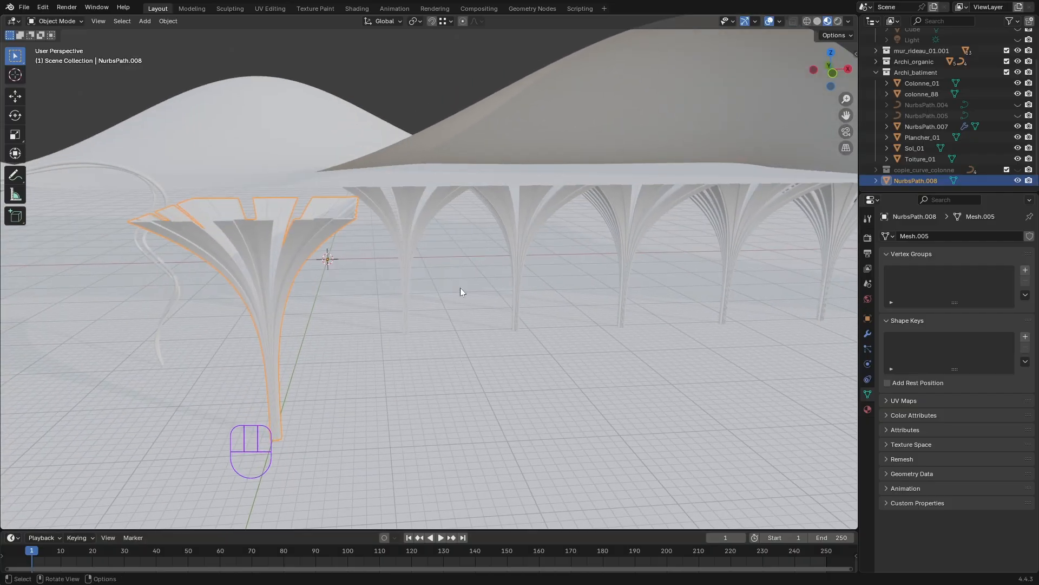
middle_click_drag(563, 224, 531, 304)
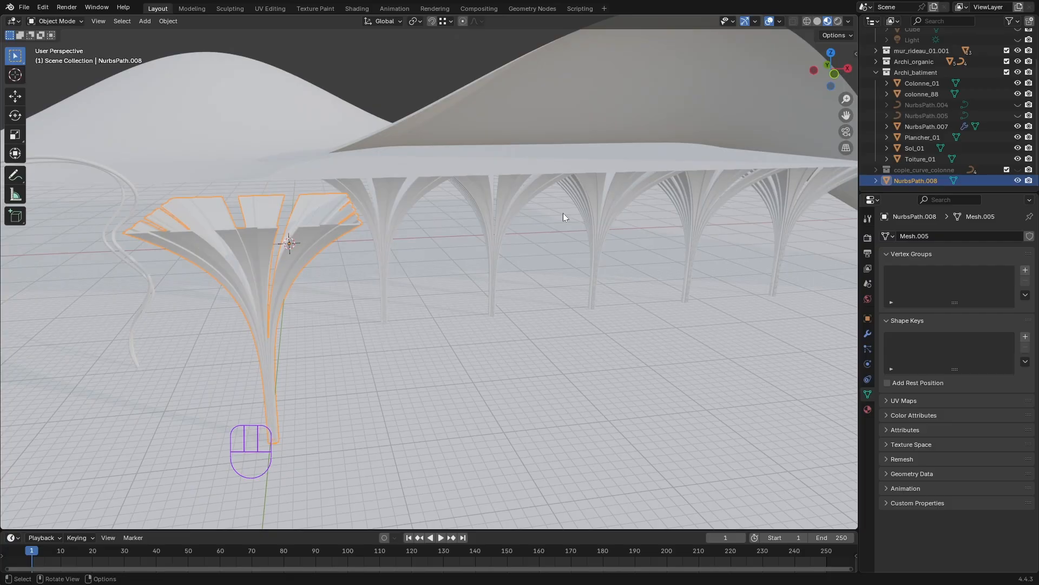
middle_click_drag(563, 216, 469, 271)
key("Escape")
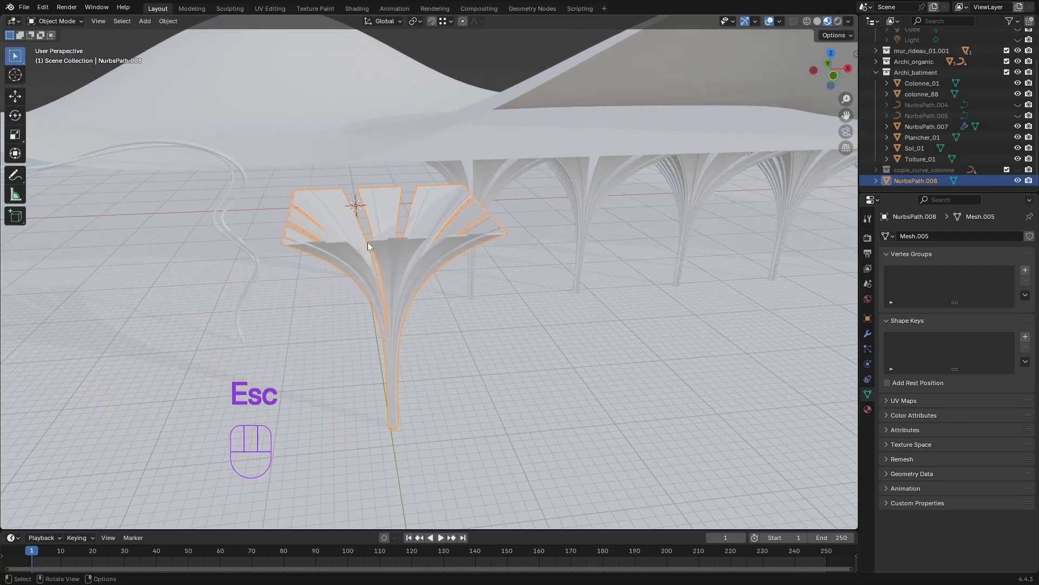
Step: Check the column's transform values and overall dimensions
key("n")
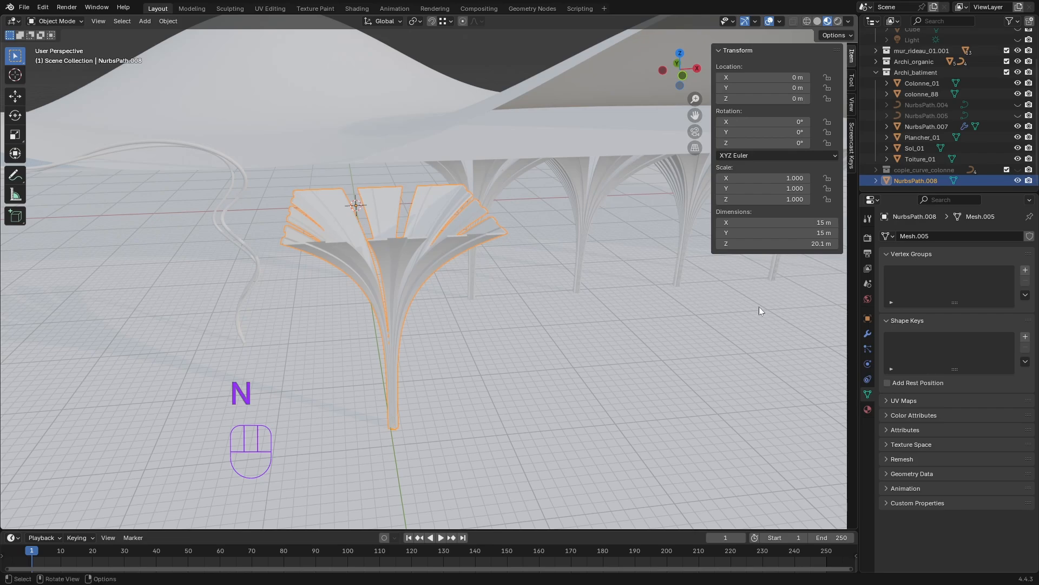
key("Escape")
middle_click_drag(740, 314, 560, 345)
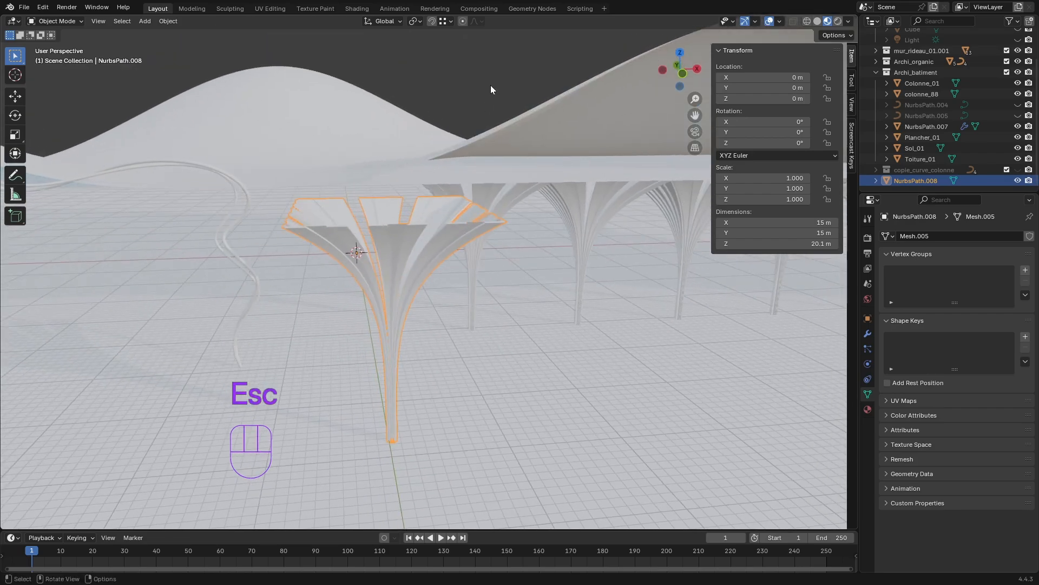
key("n")
Step: Set the column's origin to its geometry
right_click(397, 248)
mouse_move(397, 249)
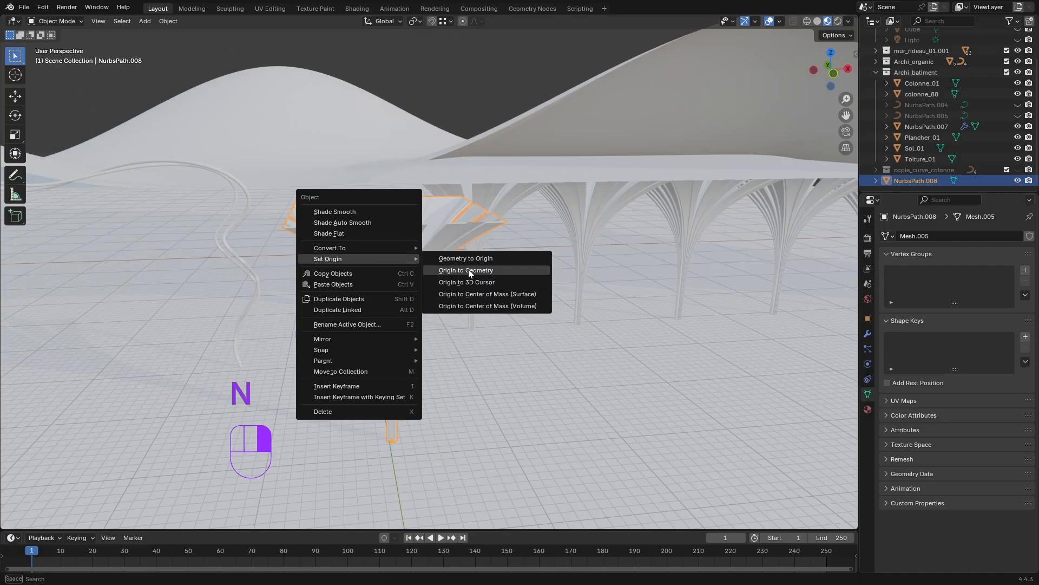
left_click(469, 271)
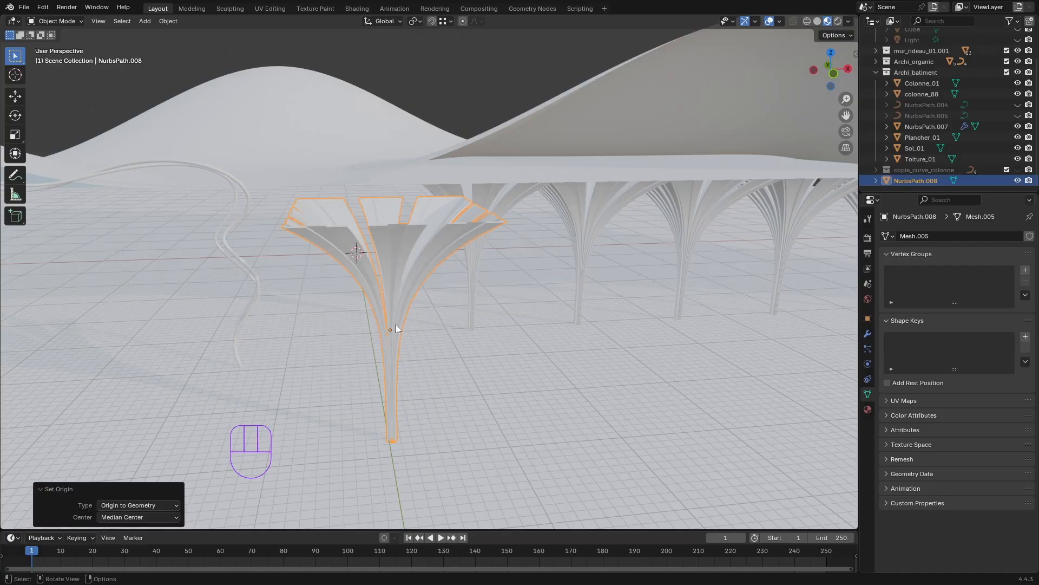
Step: Add an Array modifier to the new column
middle_click_drag(397, 328, 405, 368)
middle_click_drag(777, 338, 541, 309)
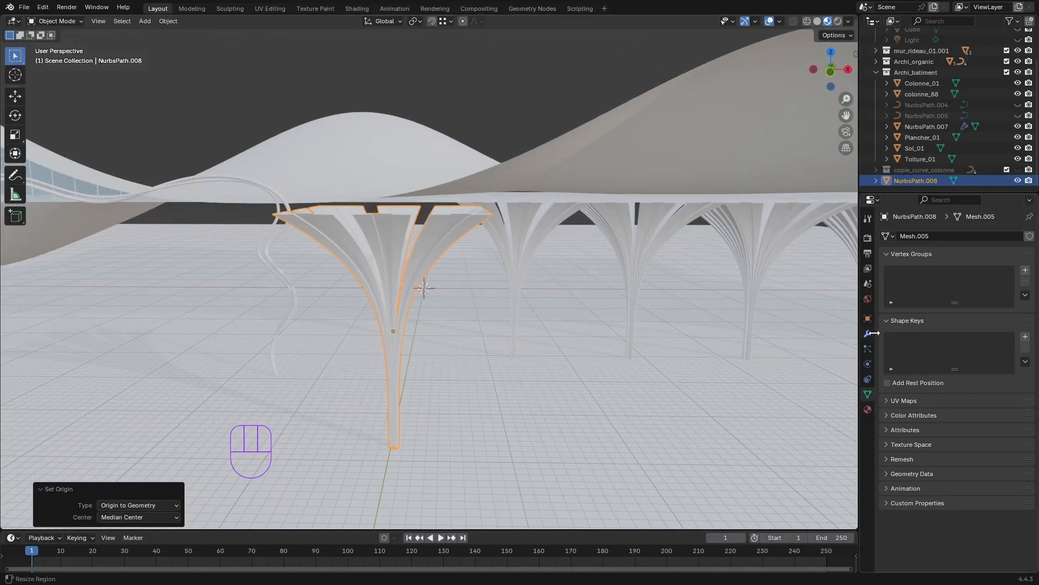
left_click(869, 334)
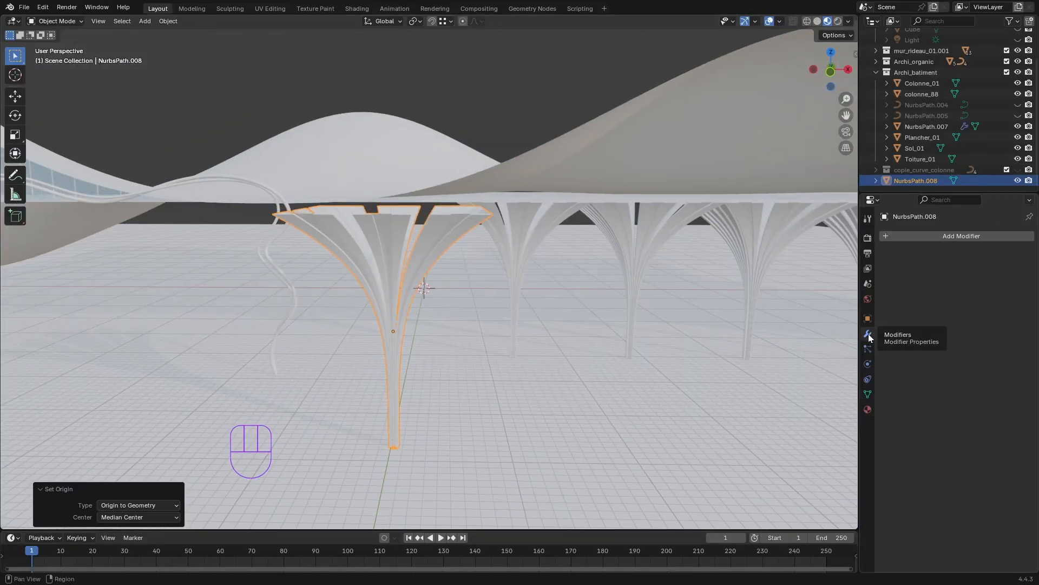
left_click(910, 236)
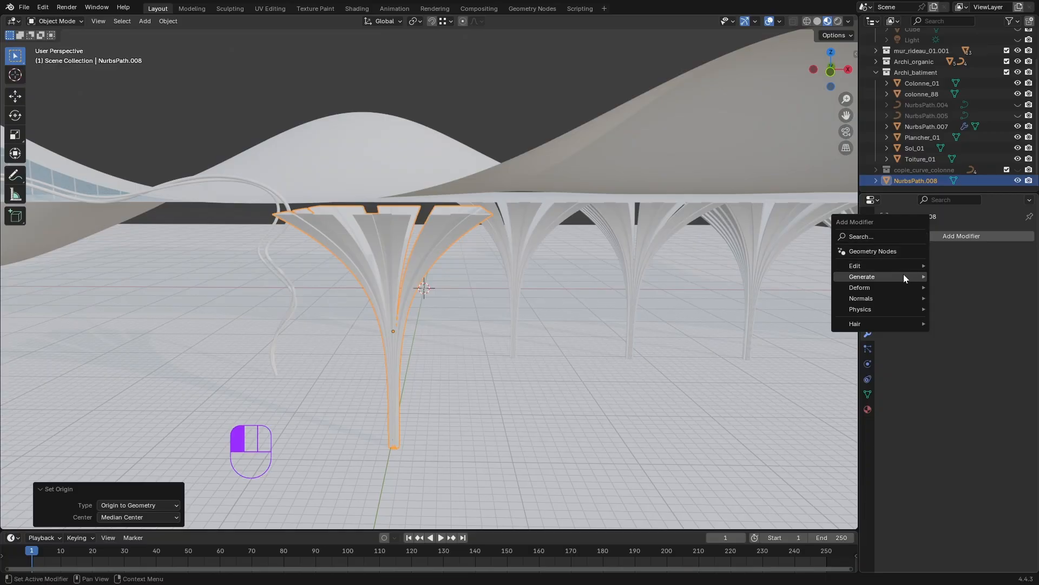
mouse_move(904, 275)
left_click(953, 277)
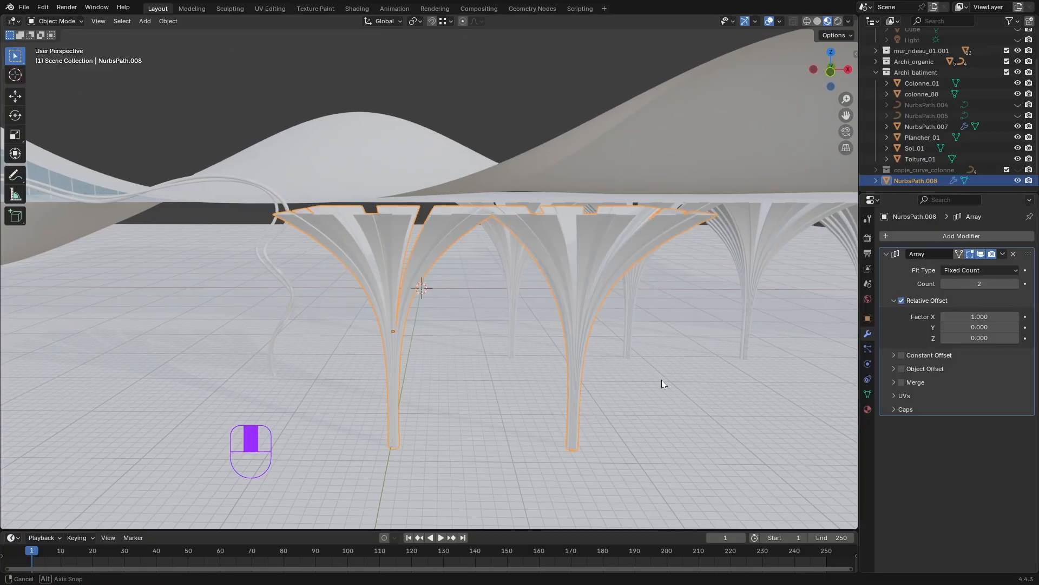
Step: Increase the array's fixed count to 6 to form a row of columns along X
middle_click_drag(661, 379, 796, 338)
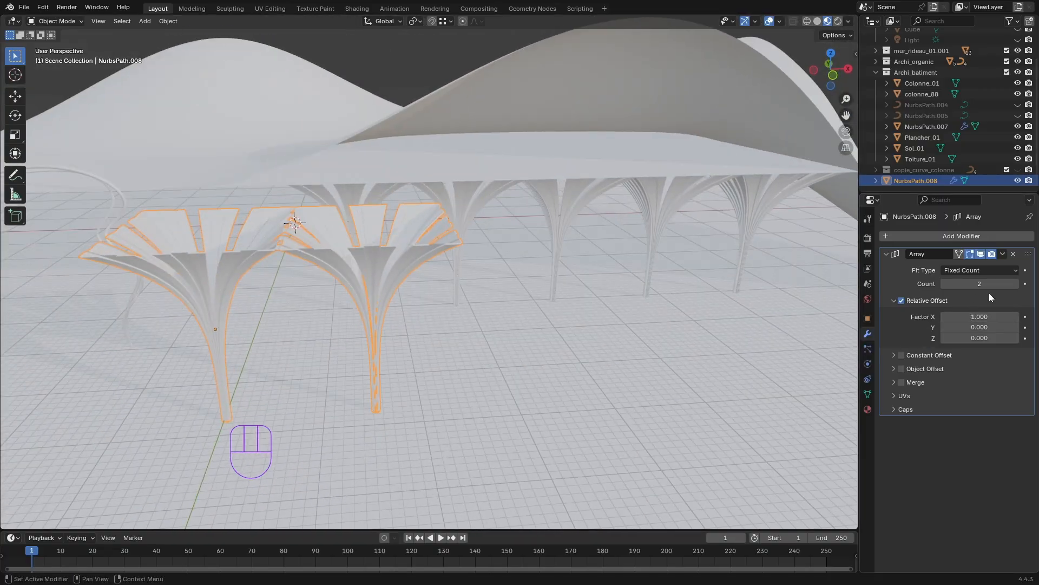
left_click(1017, 285)
left_click(1017, 284)
left_click(1017, 284)
left_click(1017, 285)
scroll(728, 357, "down", 1)
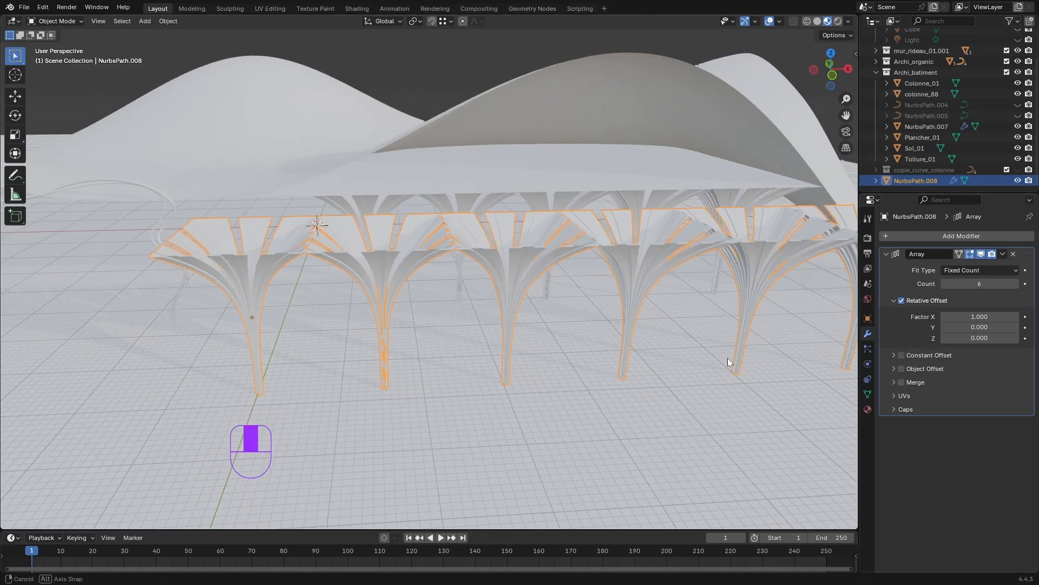
Step: Add a second Array modifier with a relative offset of X 0 and Y 1 to duplicate the row along Y
middle_click_drag(728, 358, 774, 346)
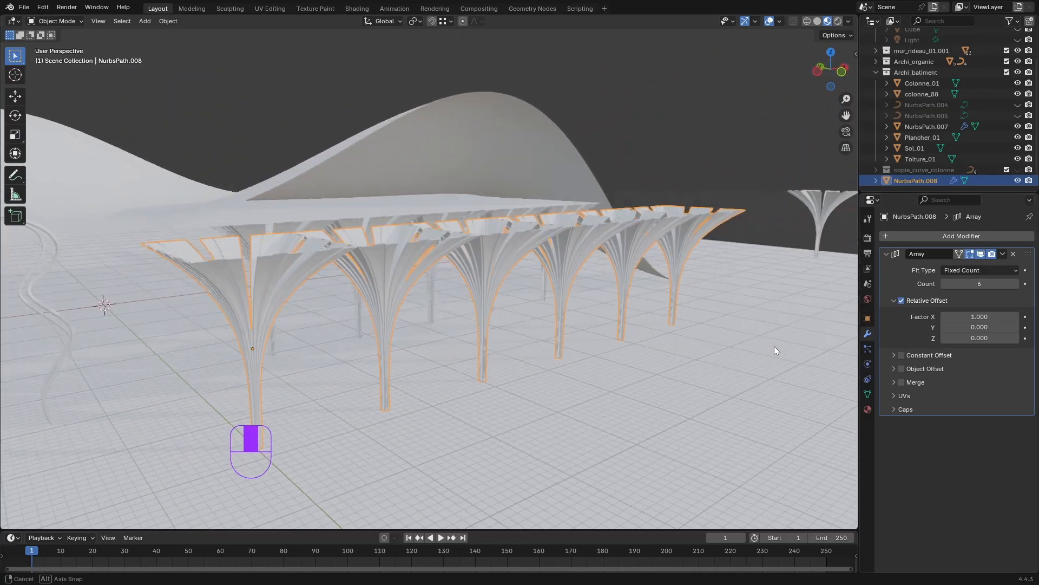
left_click(888, 238)
mouse_move(886, 235)
left_click(930, 235)
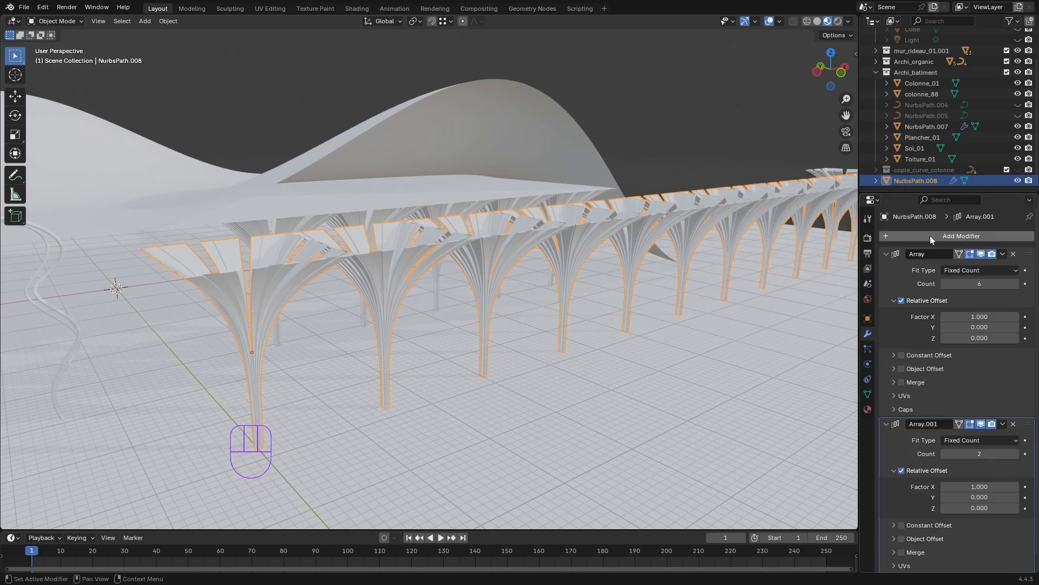
left_click(985, 486)
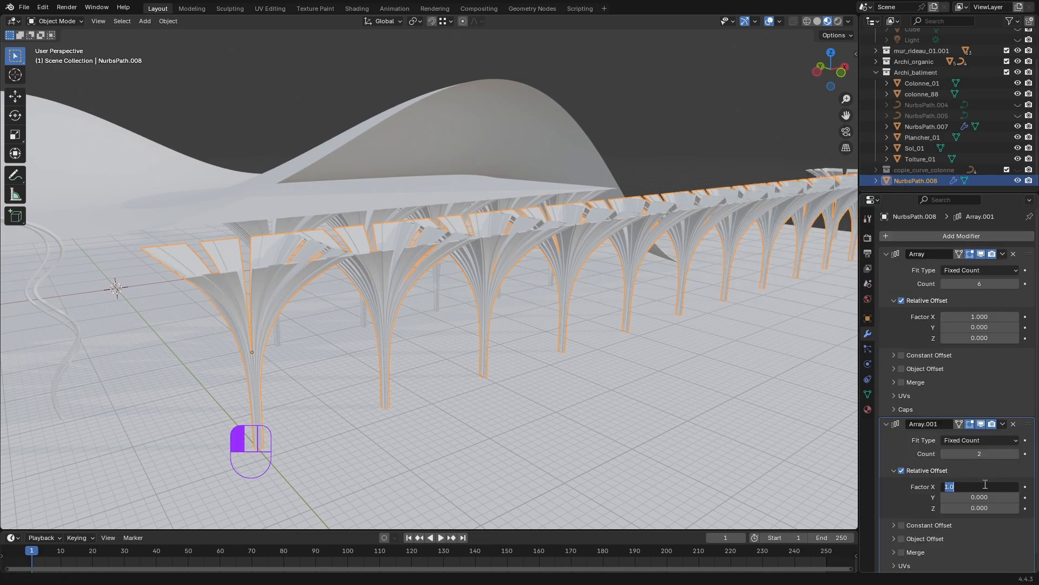
key("Return")
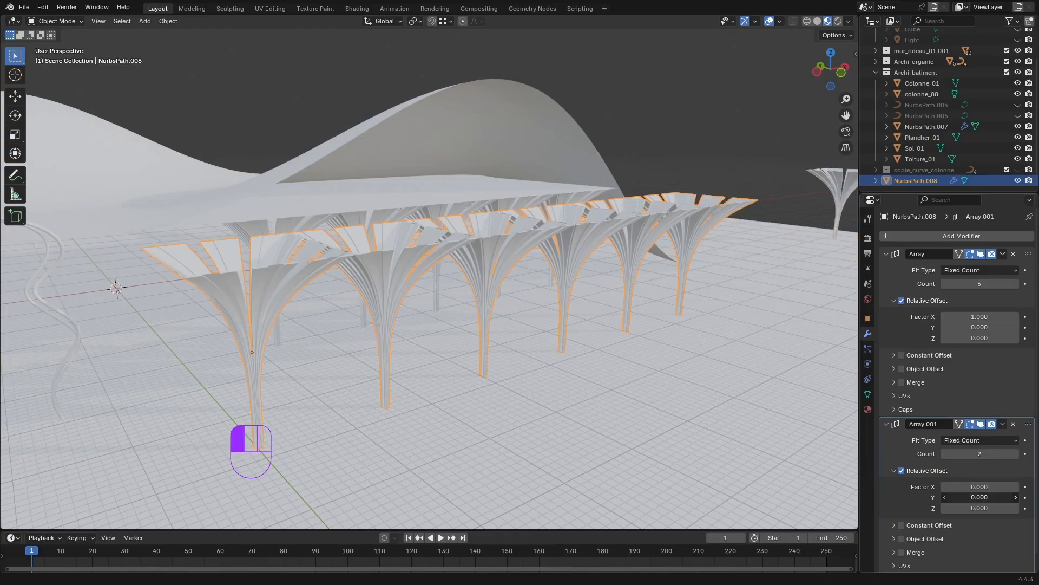
key("Return")
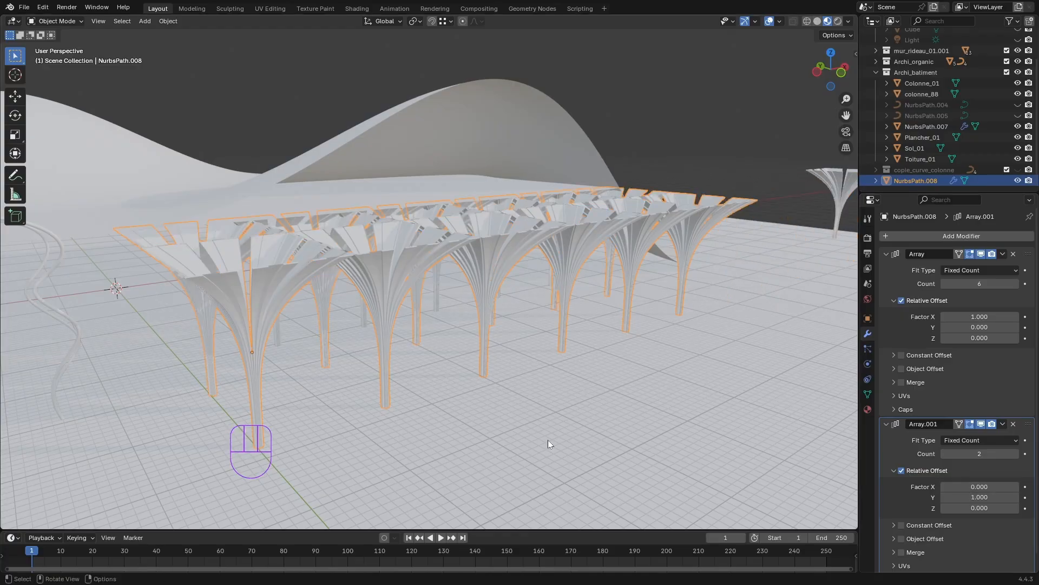
scroll(454, 422, "down", 2)
middle_click_drag(450, 421, 525, 394)
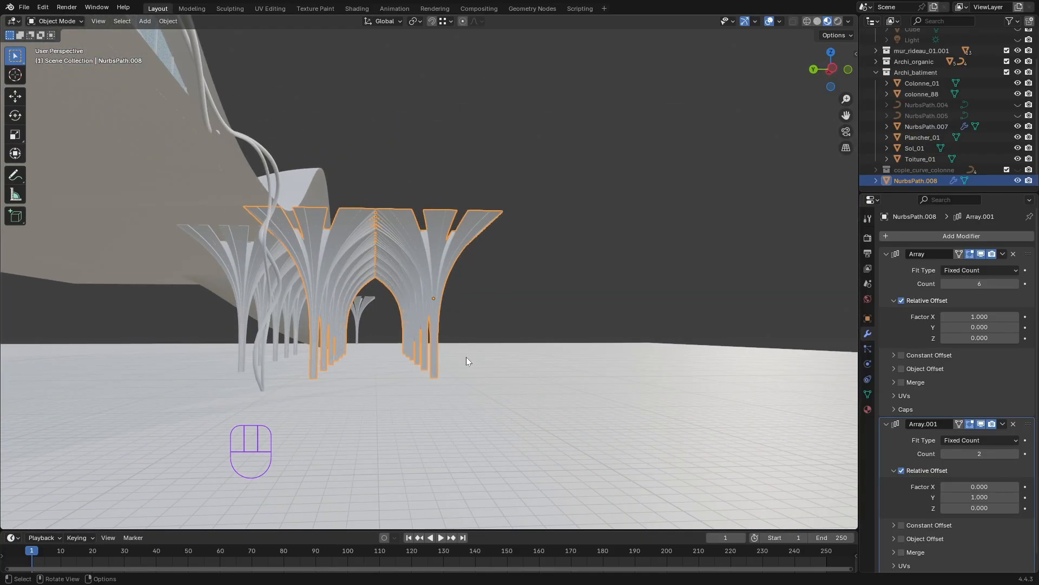
scroll(382, 336, "up", 3)
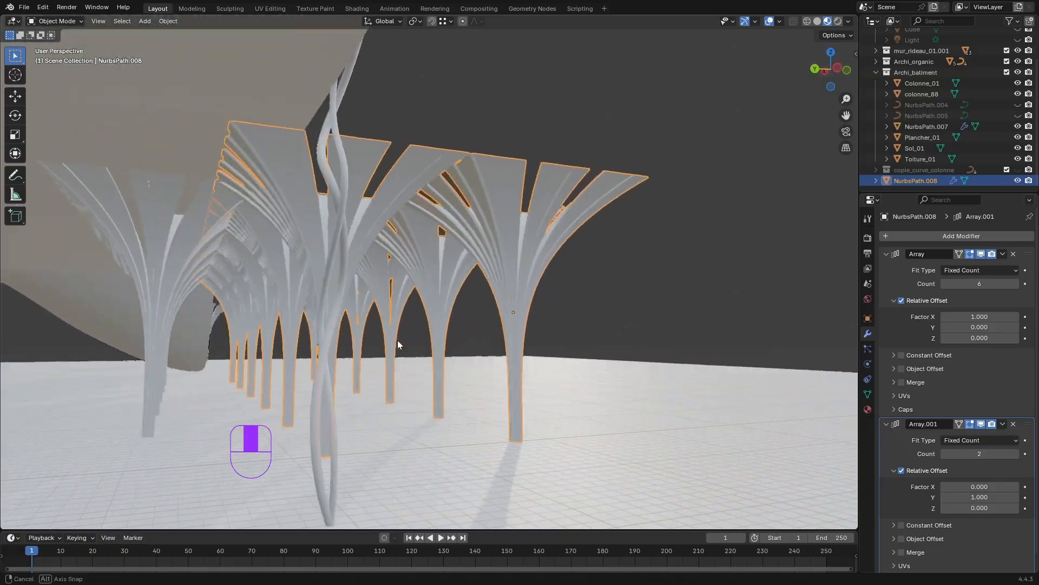